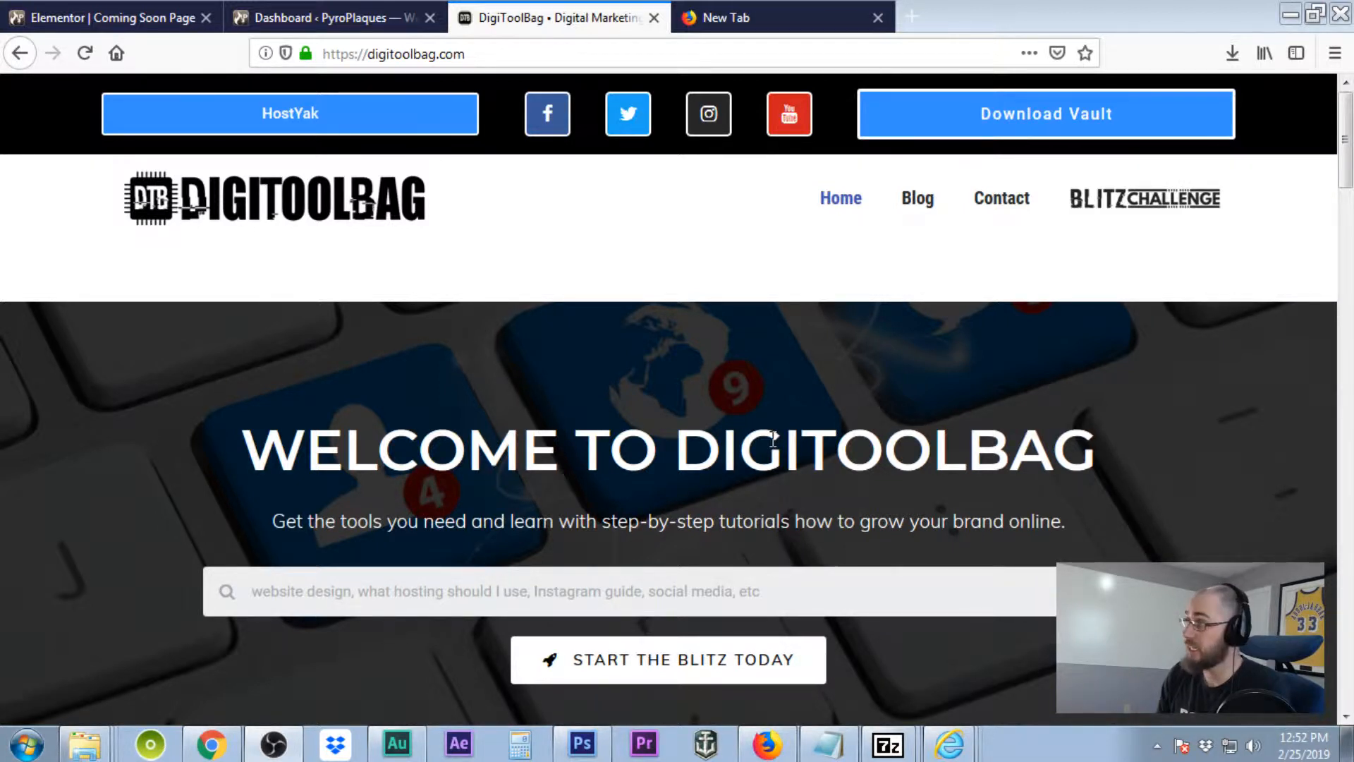
Open the DigiToolBag Download Vault and locate the Default Pages 'Import' XML file card.
click(1055, 126)
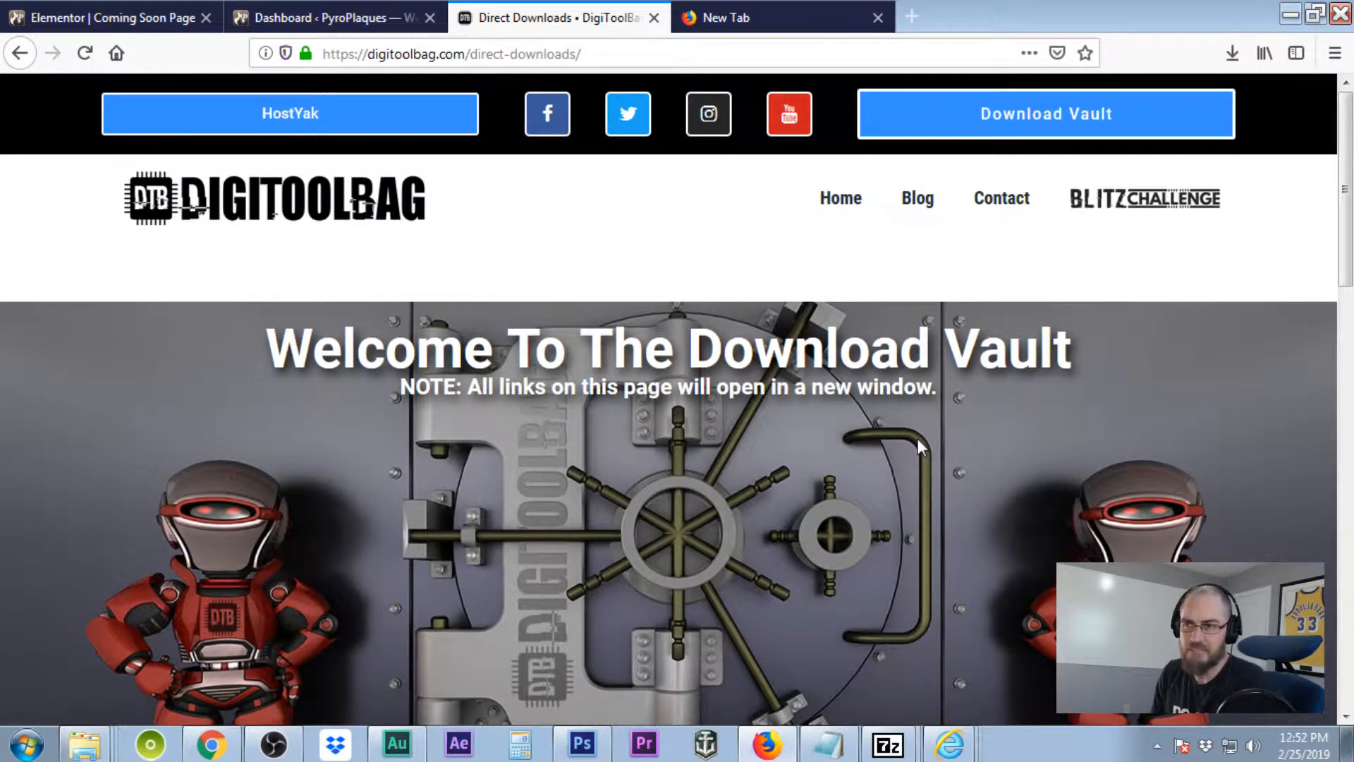
scroll(989, 397, down, 10)
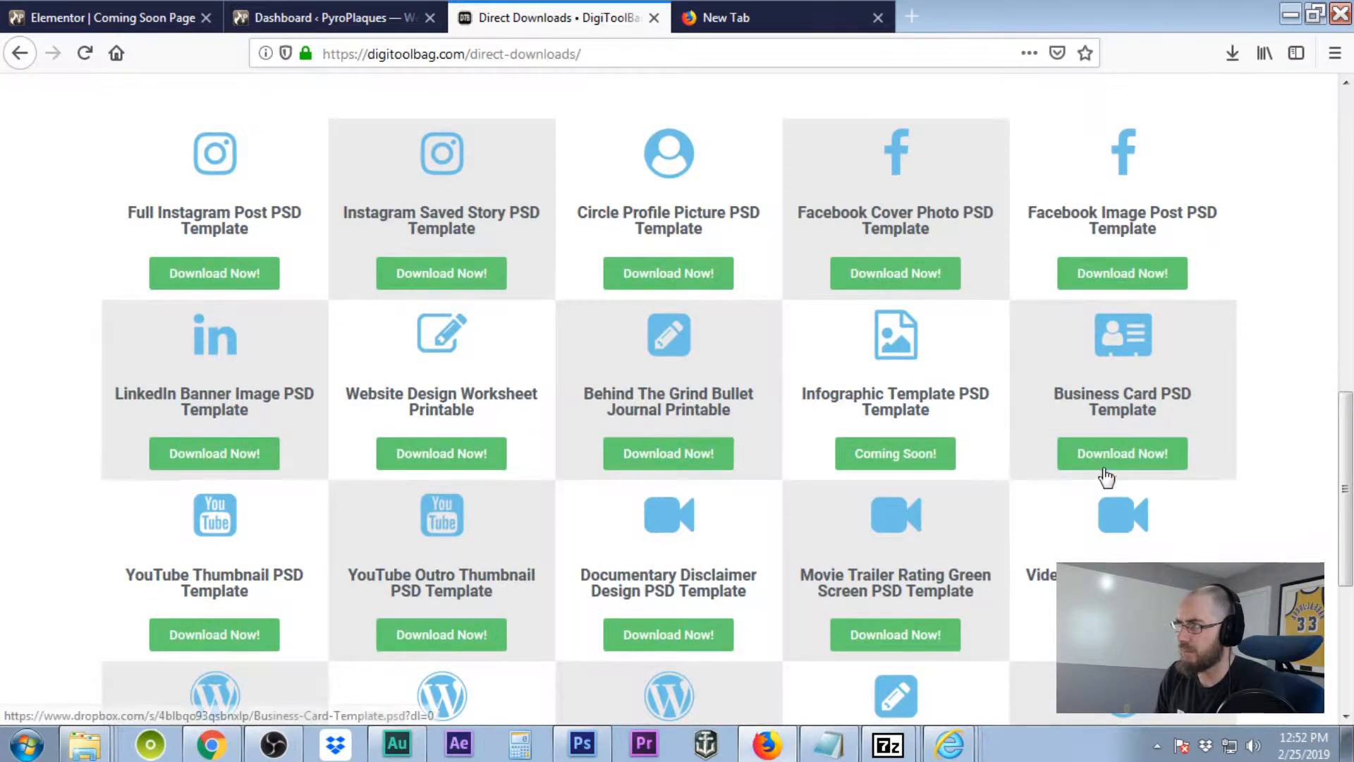
scroll(1103, 474, up, 8)
scroll(1102, 474, up, 5)
scroll(1102, 474, down, 10)
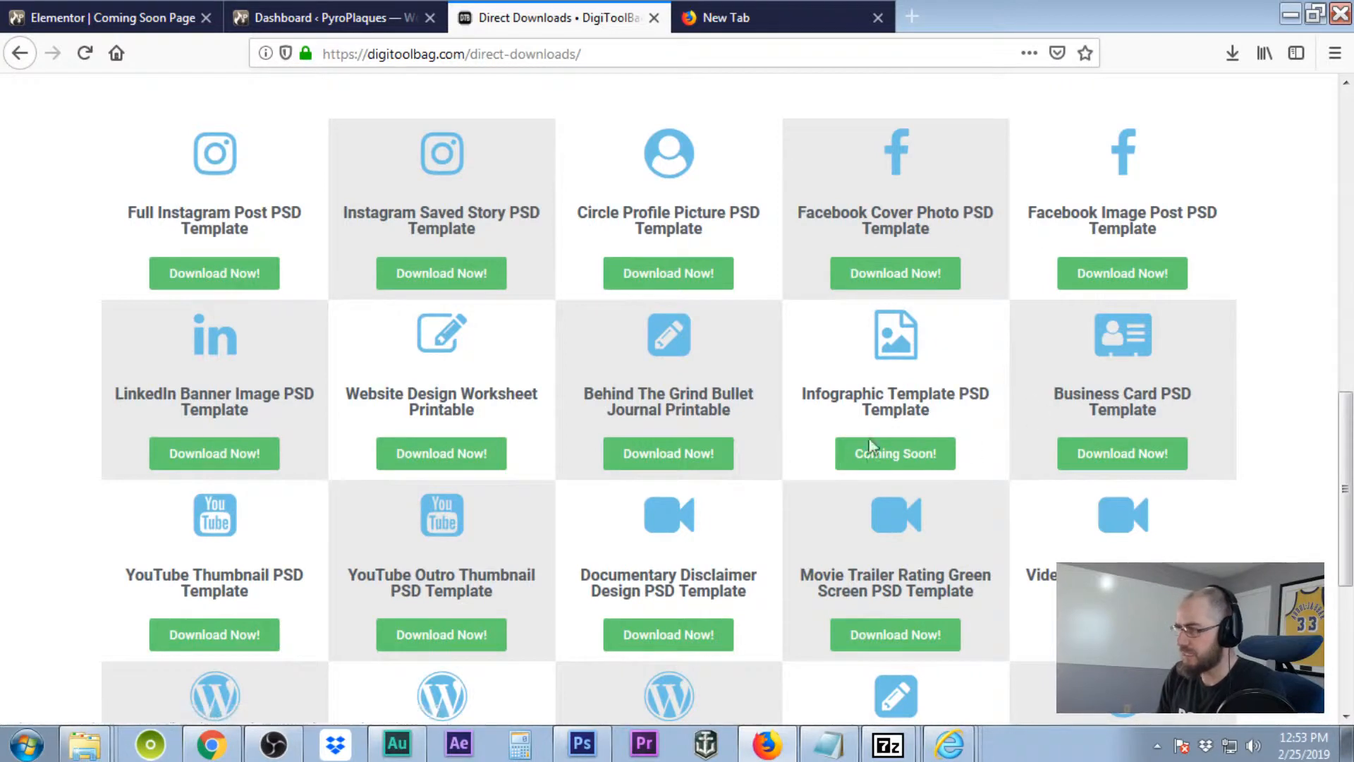
scroll(891, 432, down, 8)
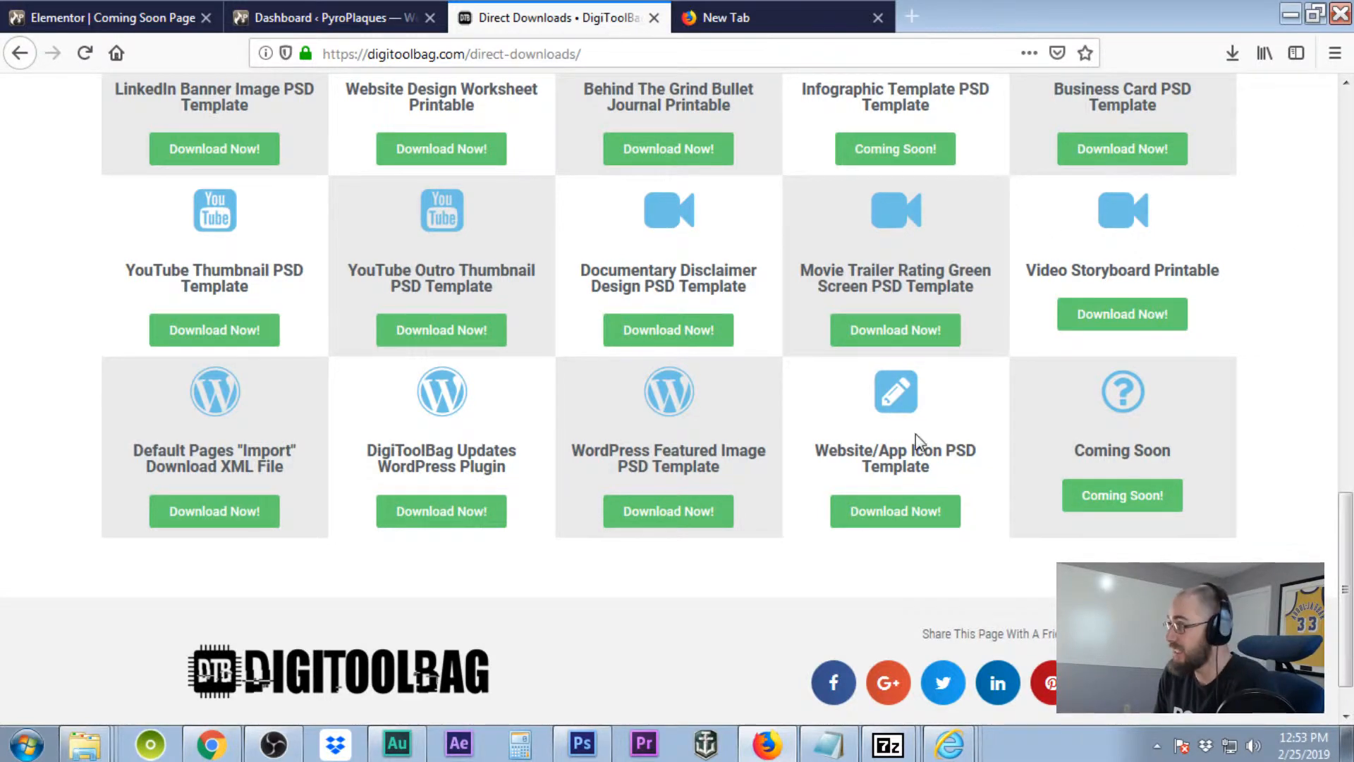
scroll(916, 433, up, 5)
scroll(916, 434, down, 5)
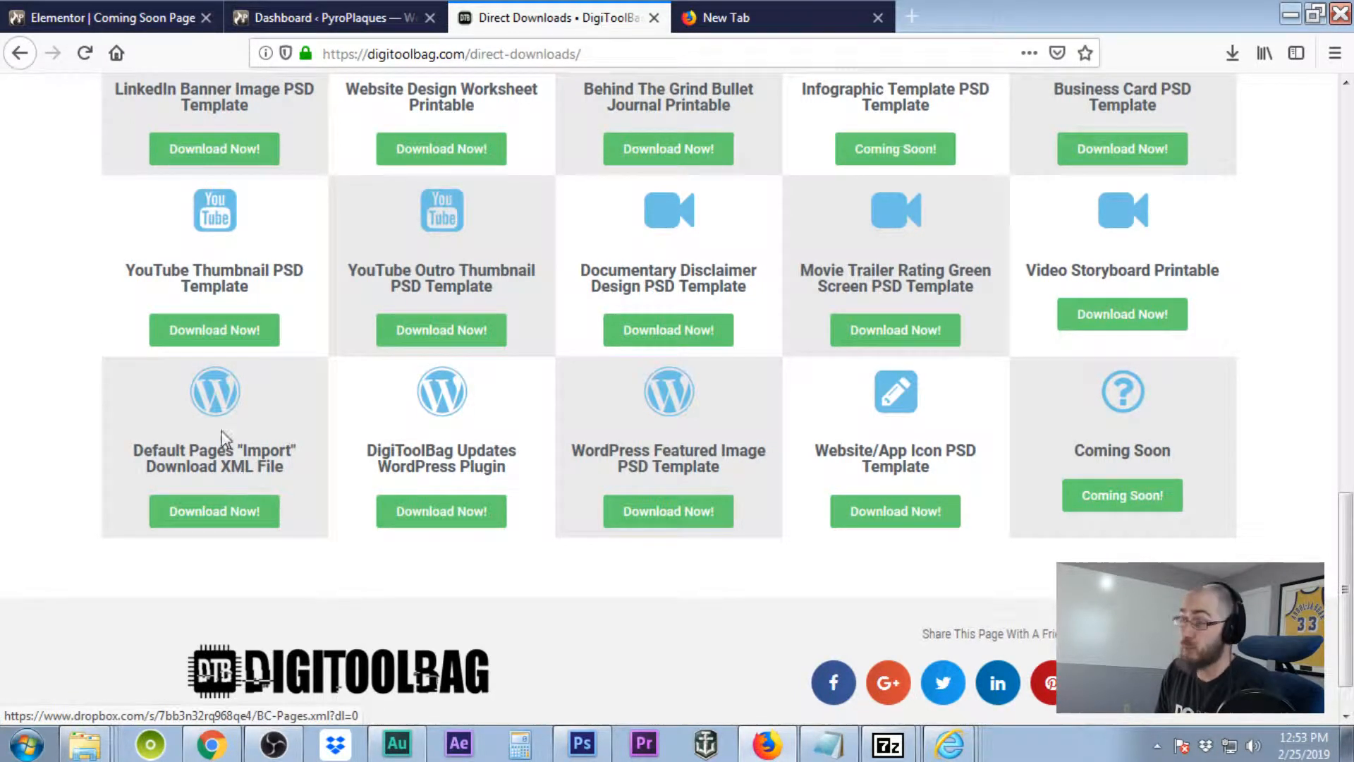
scroll(537, 348, up, 3)
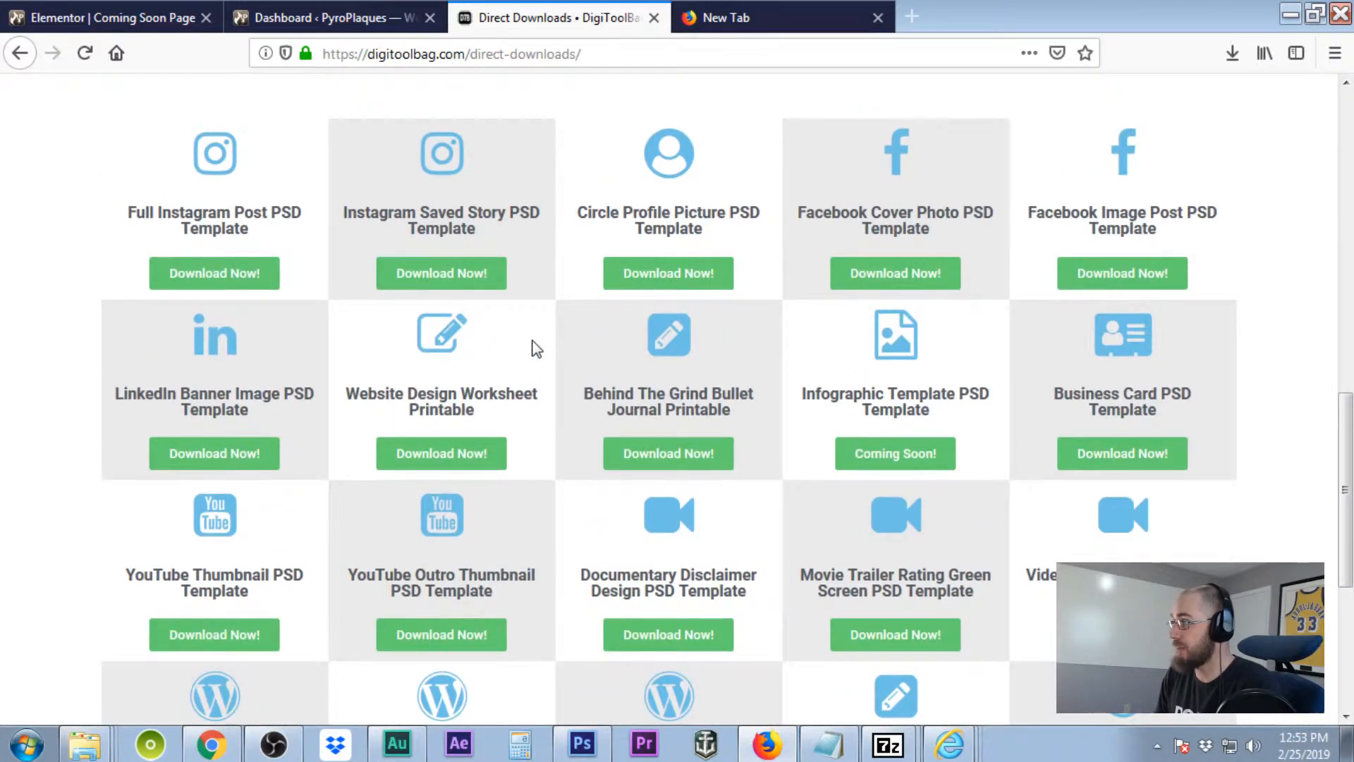
scroll(534, 348, down, 5)
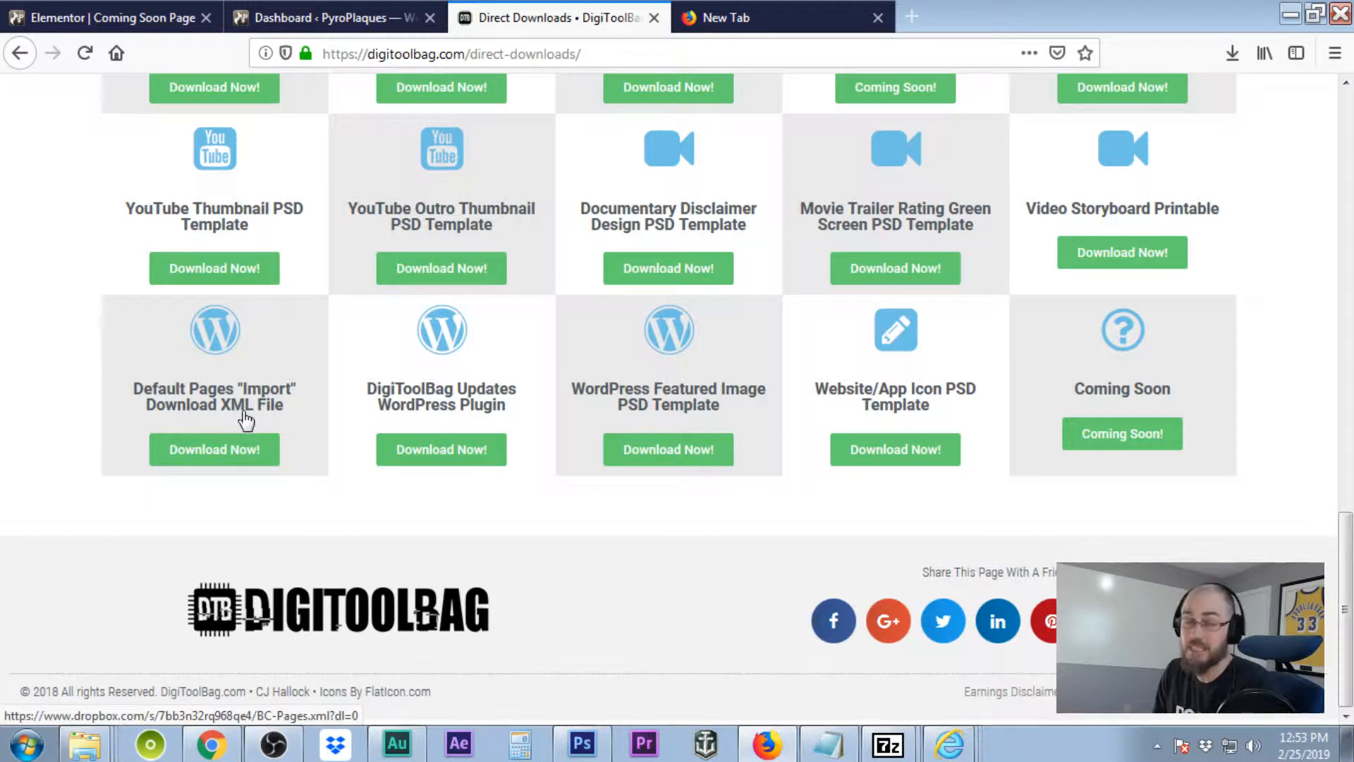
Download BC-Pages.xml from its Dropbox share page and save it to the computer.
click(224, 455)
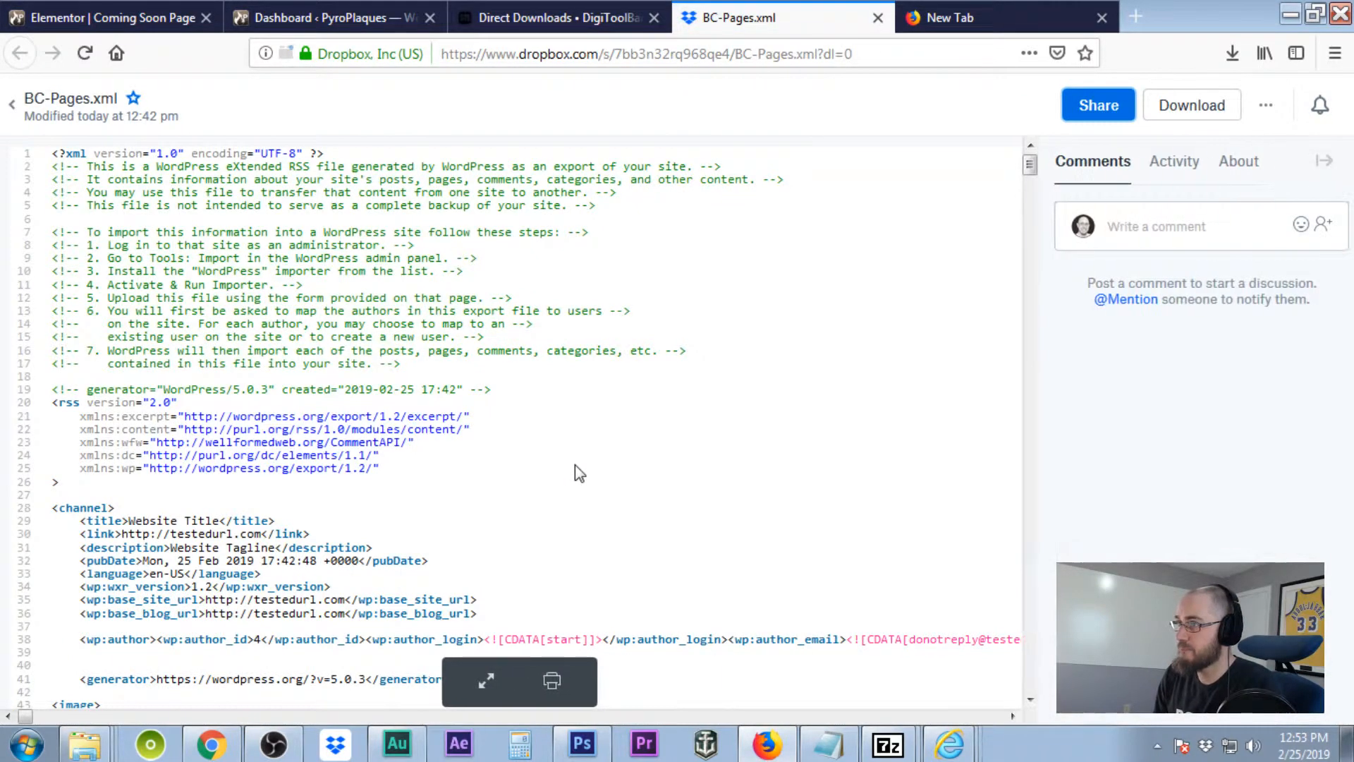
click(1199, 108)
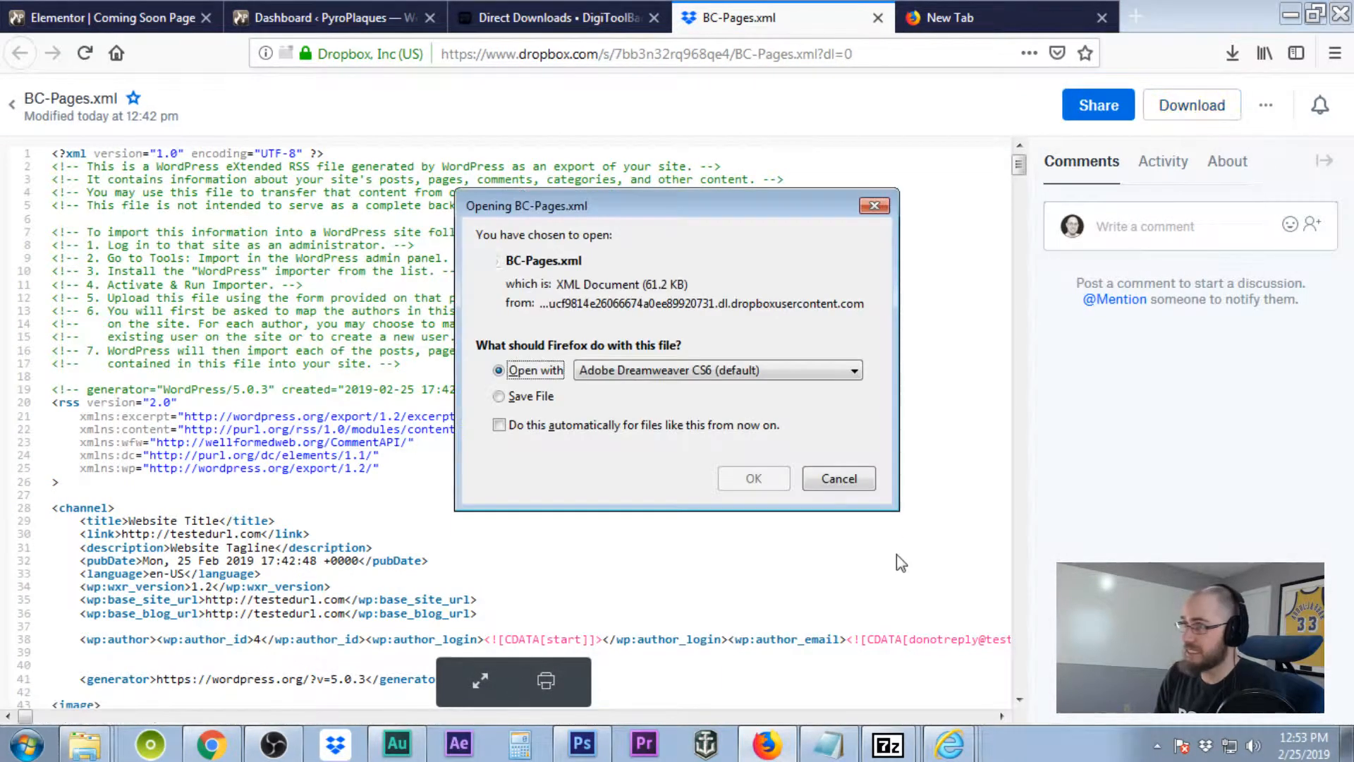
click(500, 397)
click(738, 484)
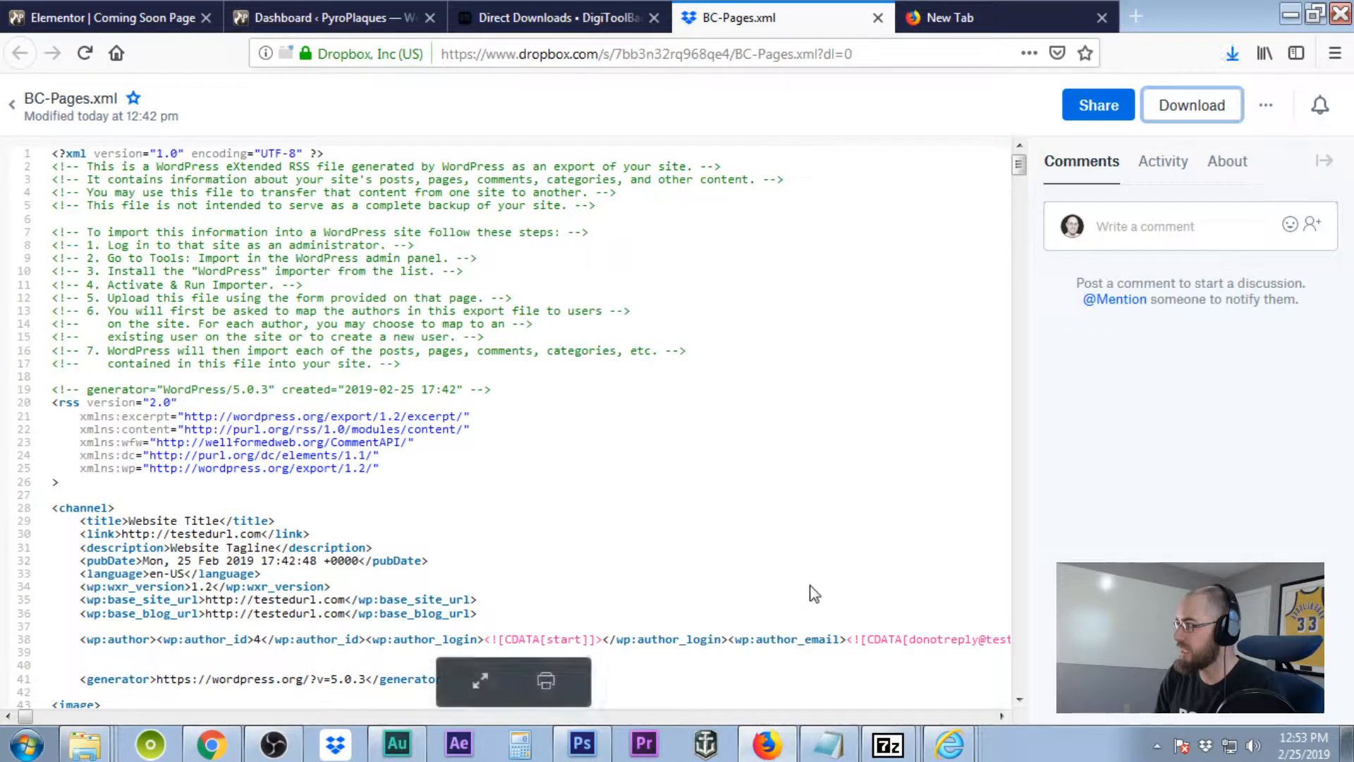
Return to the PyroPlaques WordPress admin dashboard tab.
click(1029, 21)
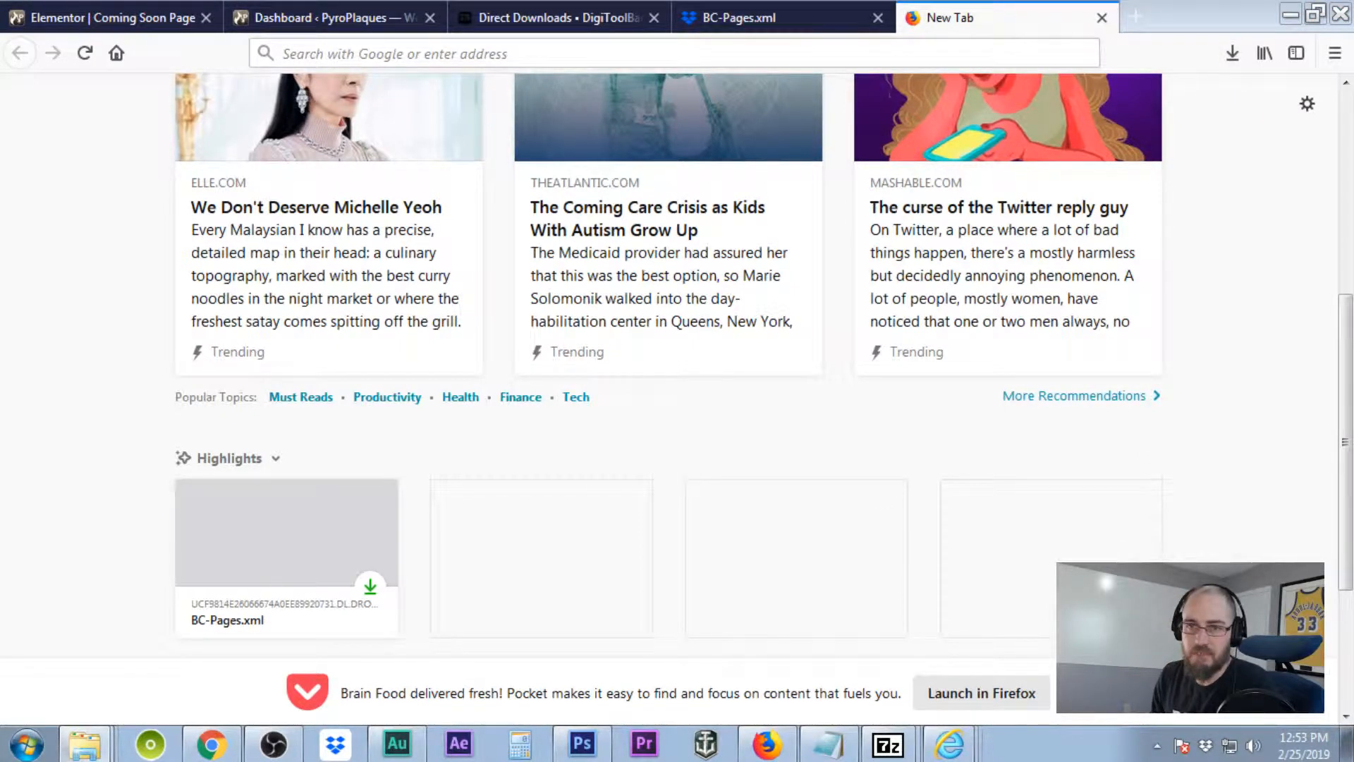
drag(0, 186, 0, 172)
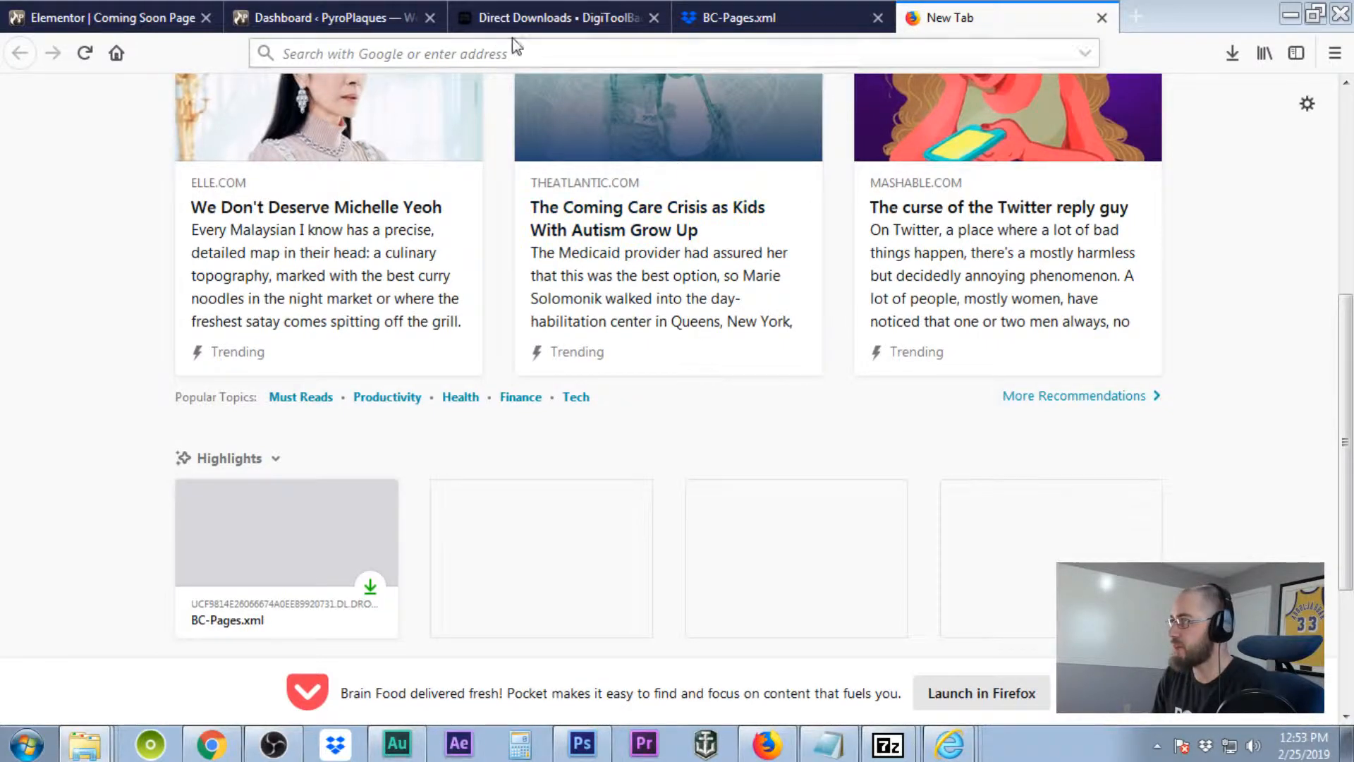
click(308, 21)
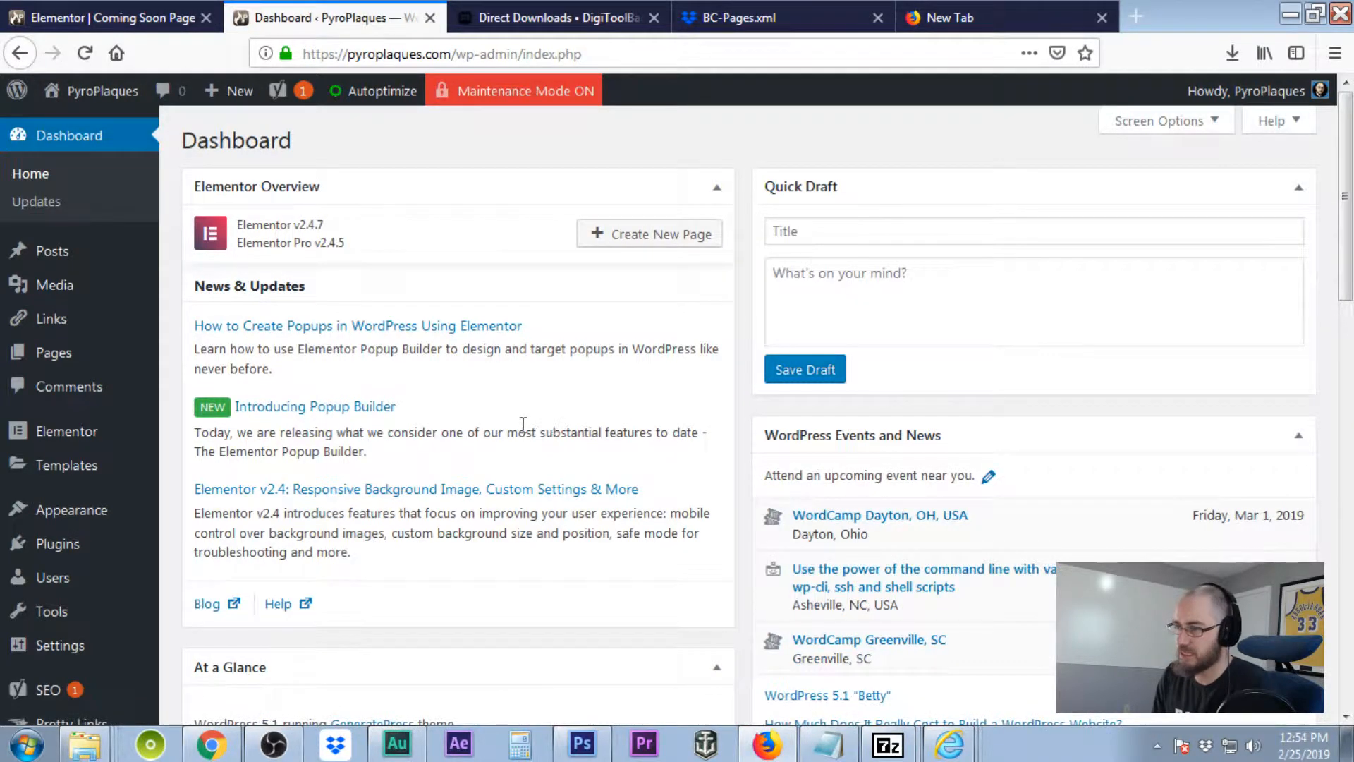
Install the WordPress importer from Tools > Import and run it.
scroll(522, 424, down, 3)
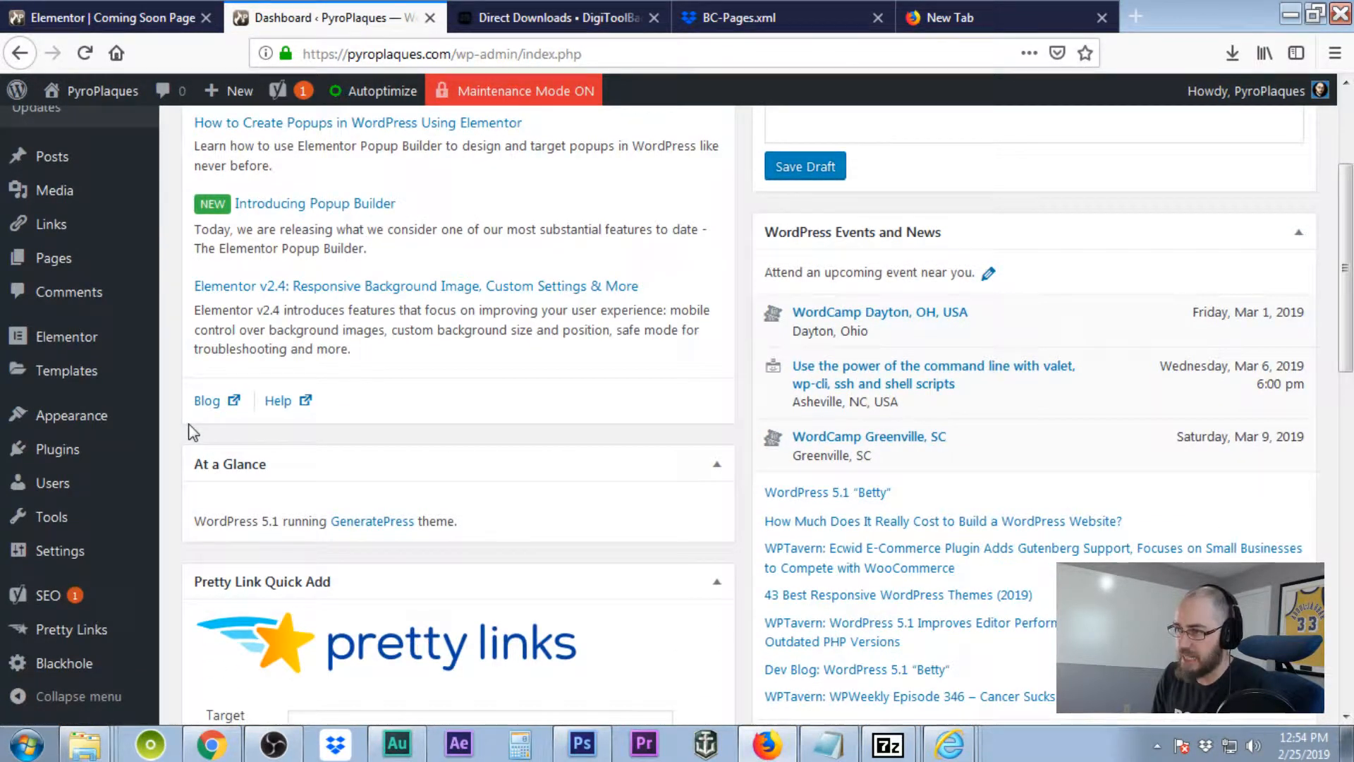
mouse_move(85, 525)
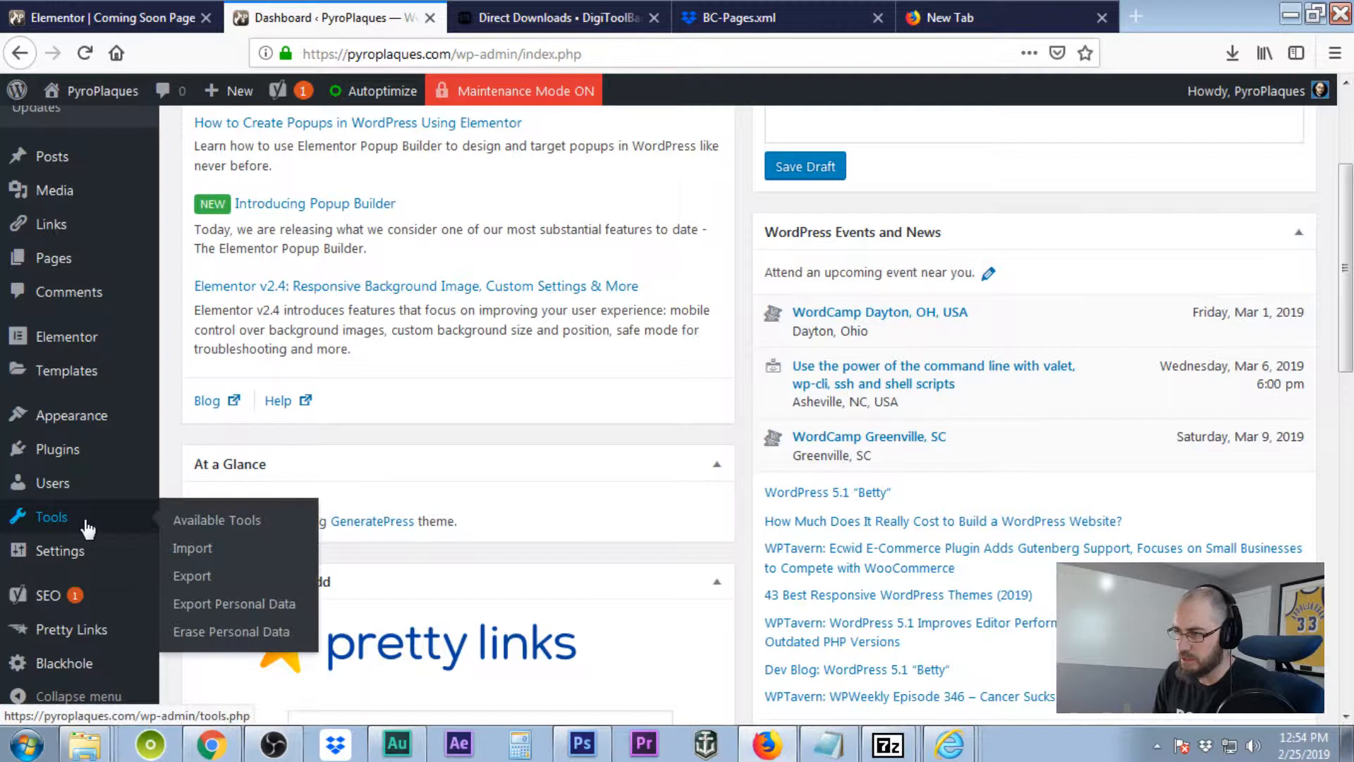
click(205, 557)
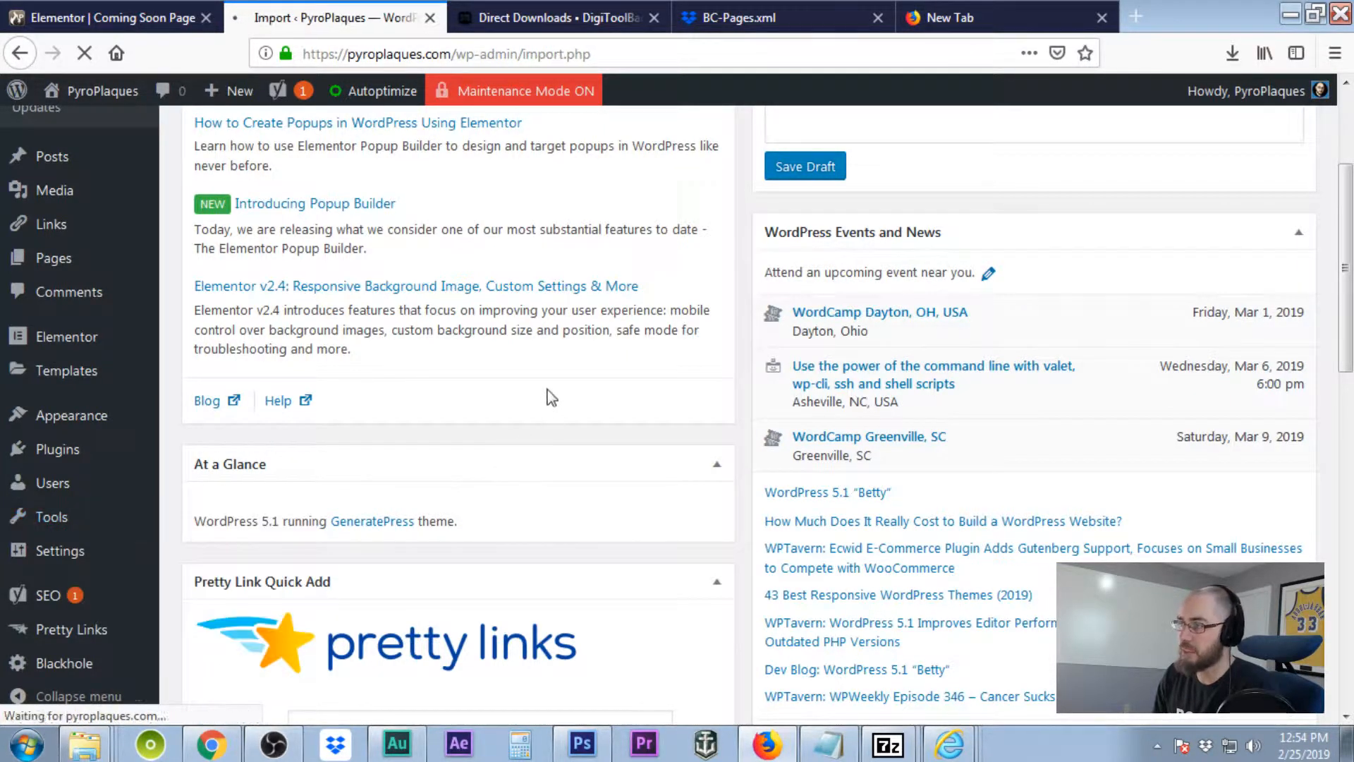
scroll(531, 397, down, 3)
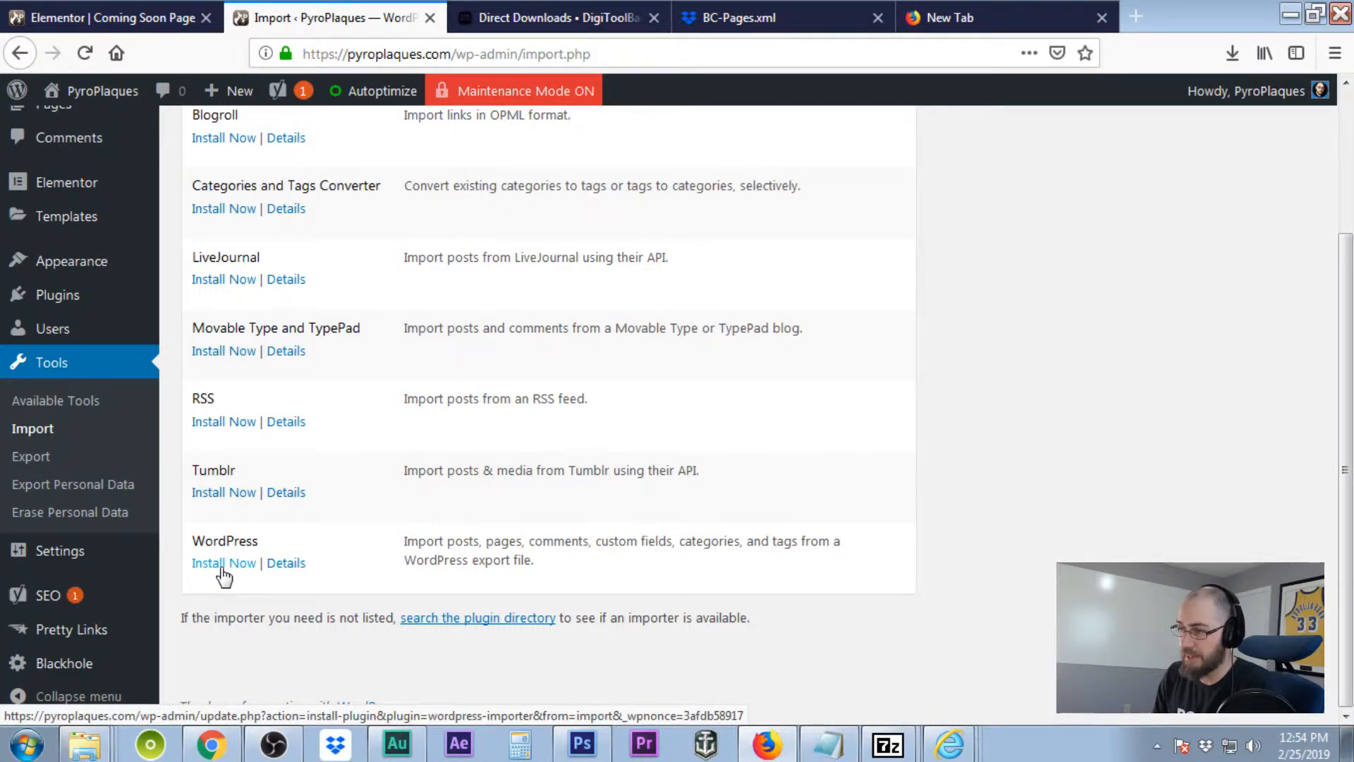
click(223, 565)
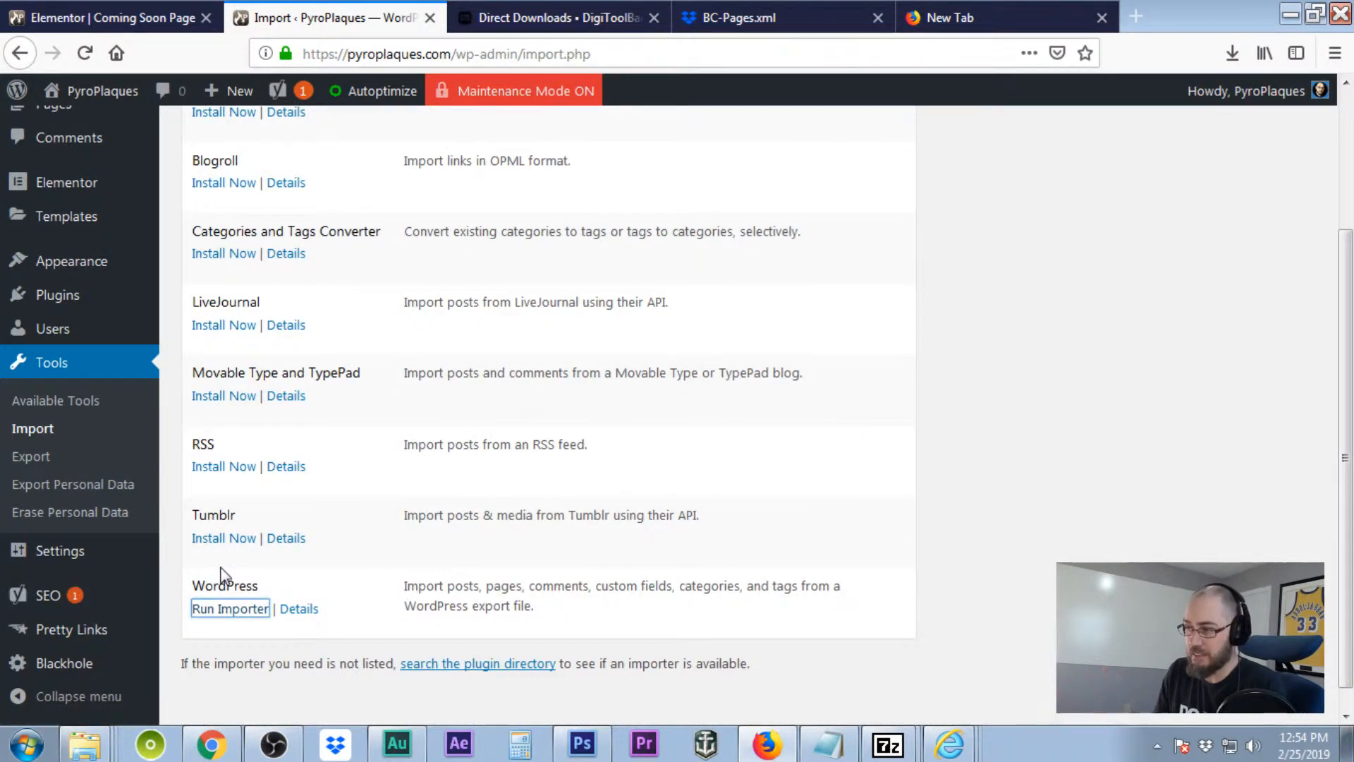
click(252, 610)
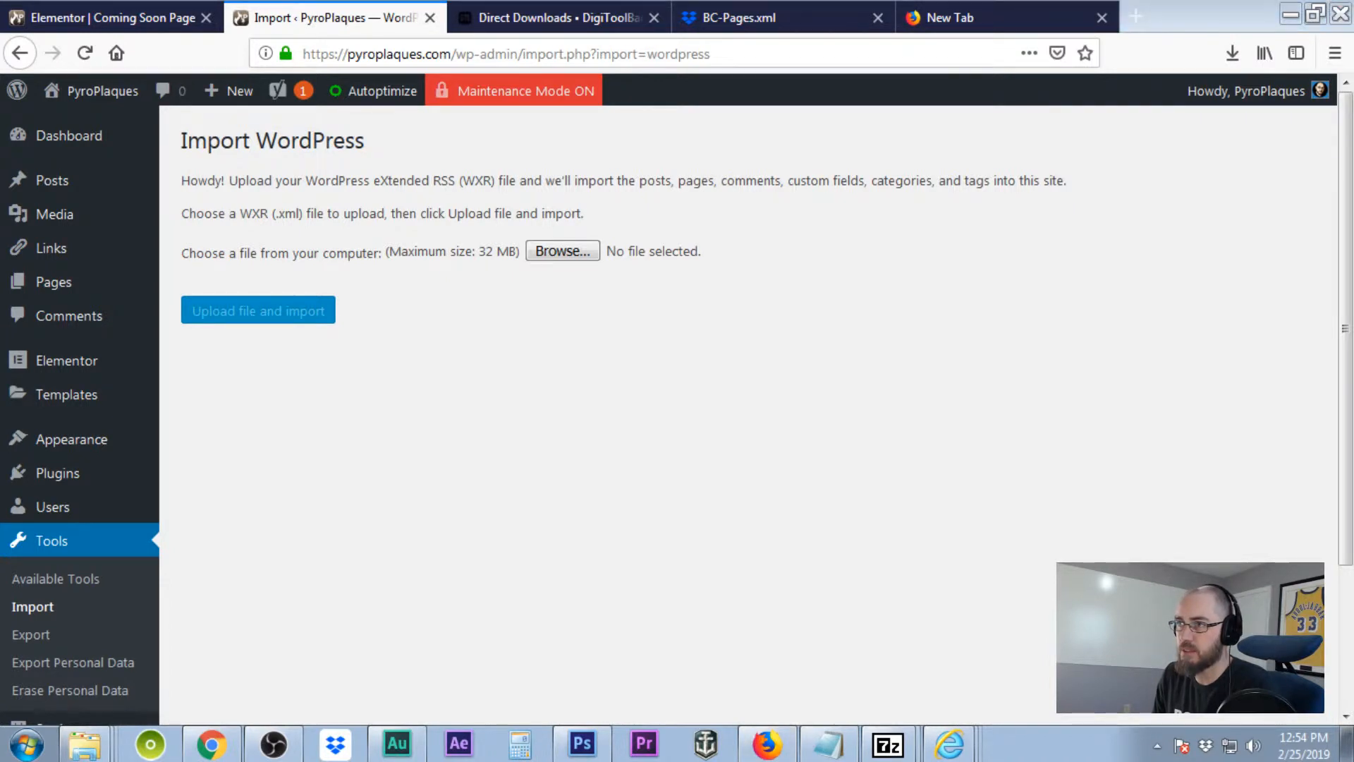
Upload BC-Pages.xml to the WordPress importer.
click(563, 252)
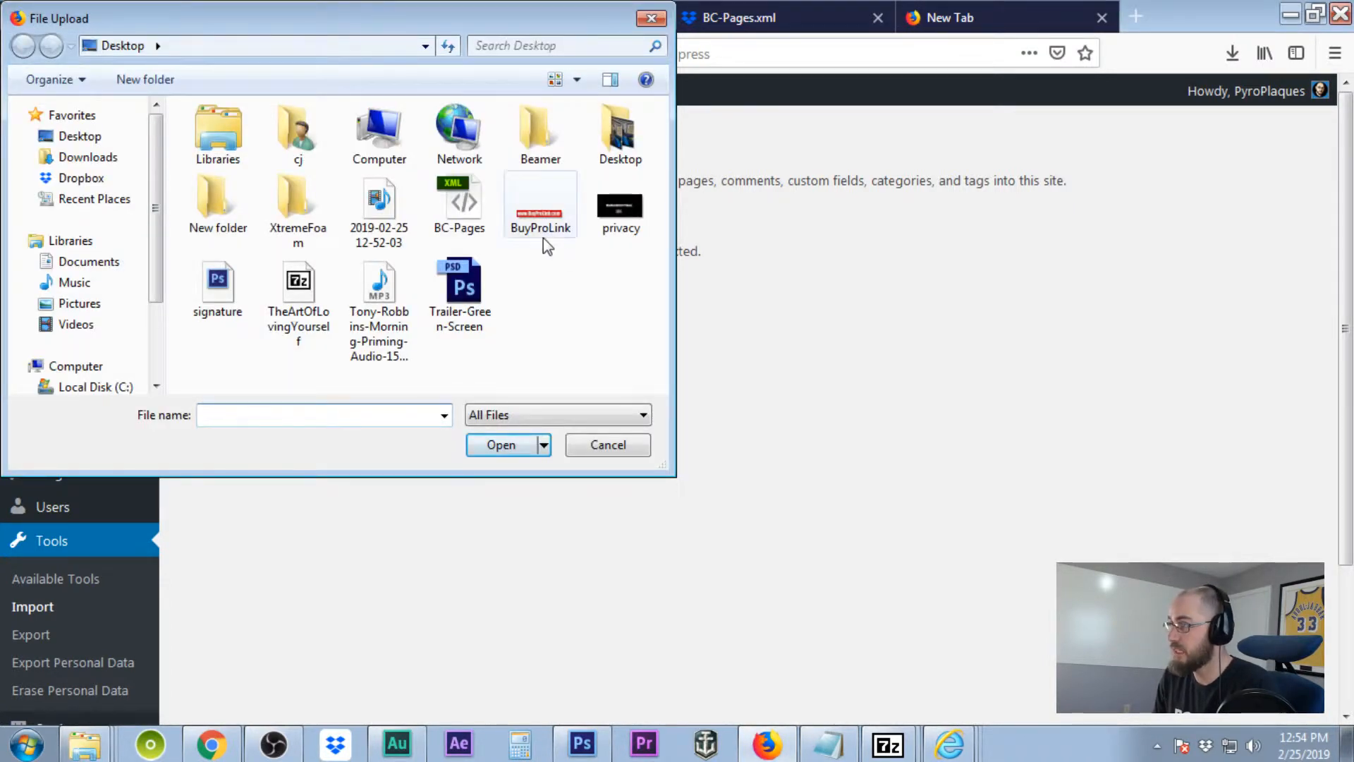
click(466, 206)
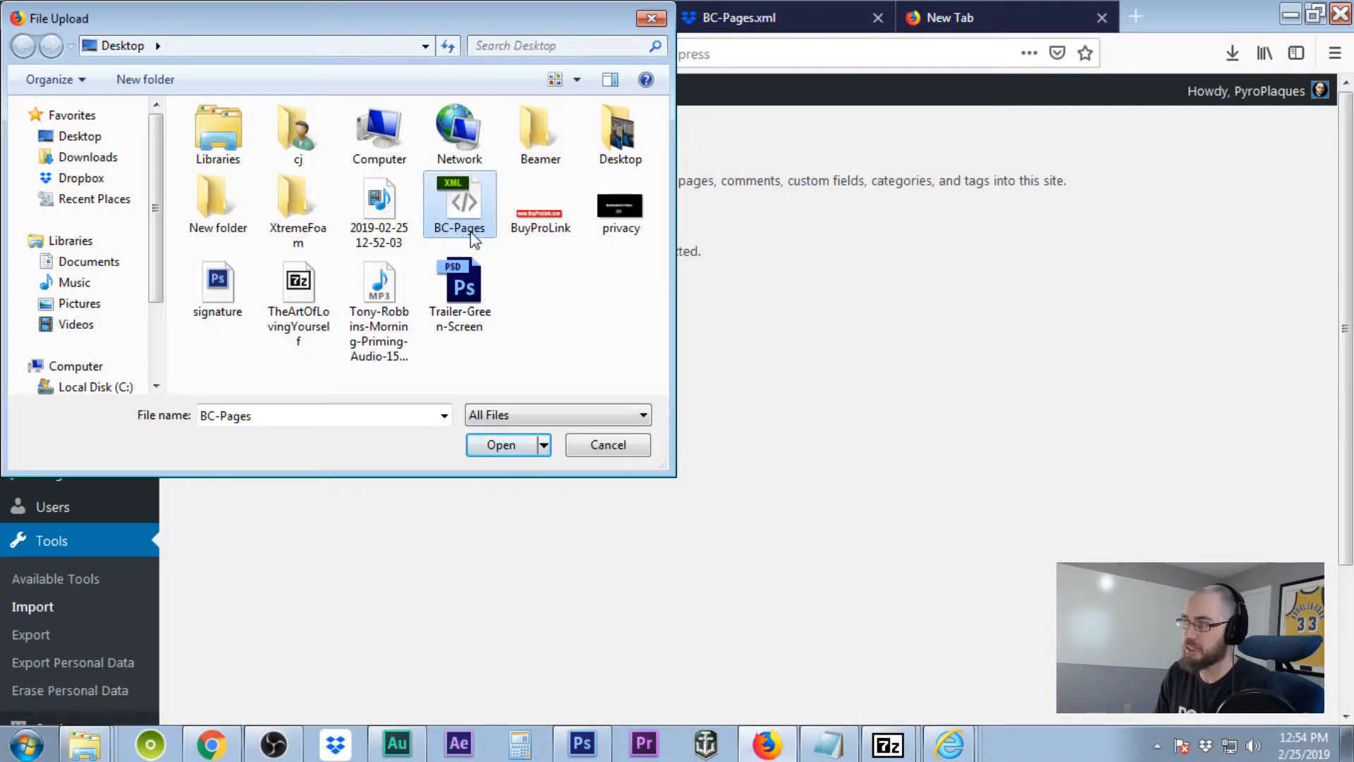
click(501, 445)
click(272, 316)
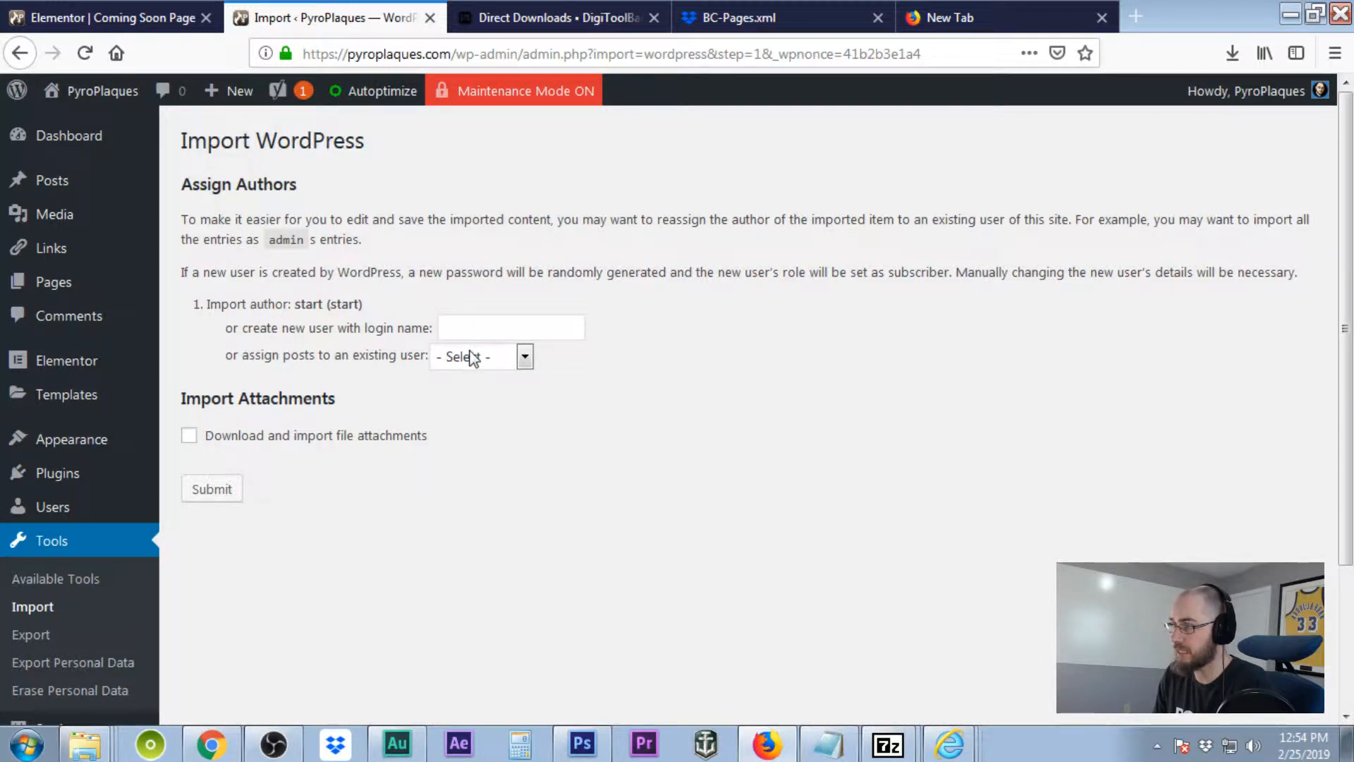
Assign the imported pages to the existing site user and complete the import.
click(526, 360)
click(493, 404)
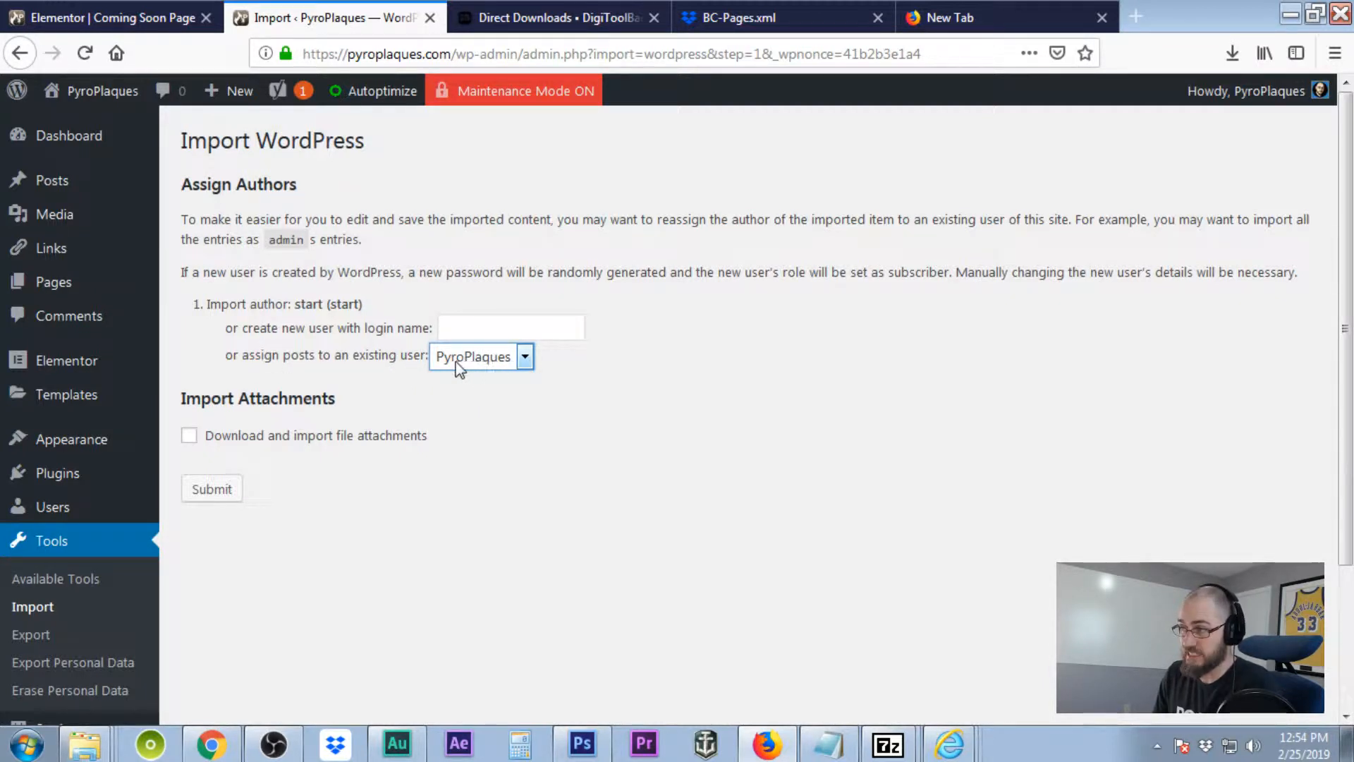
click(214, 492)
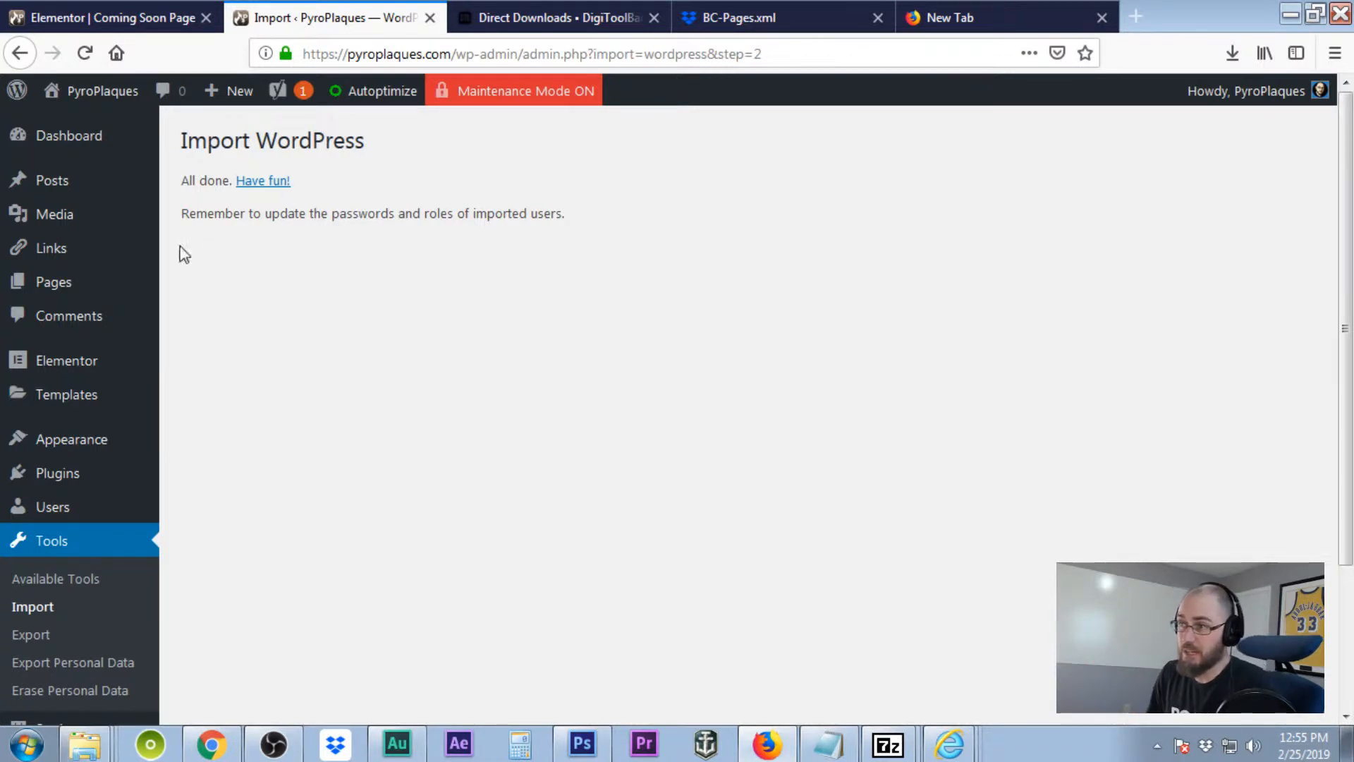
click(92, 288)
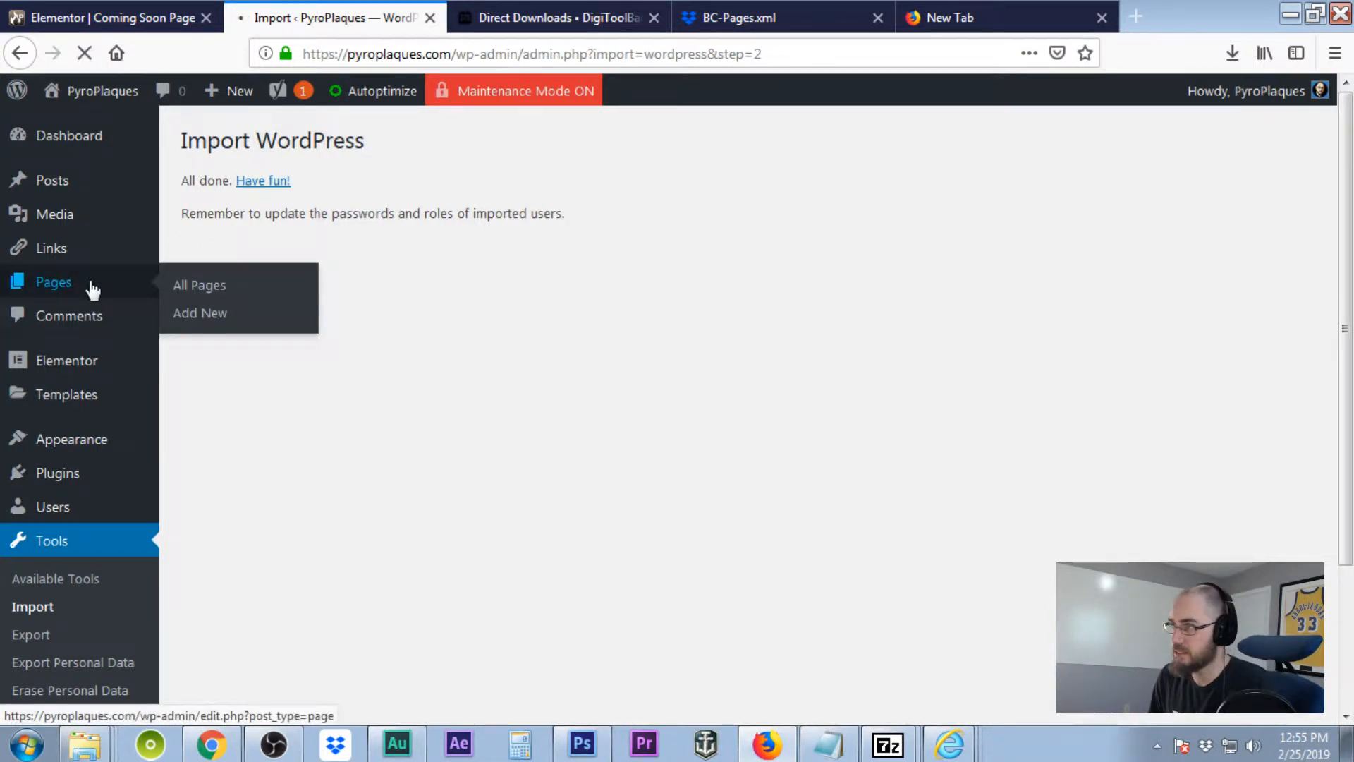
scroll(712, 294, down, 3)
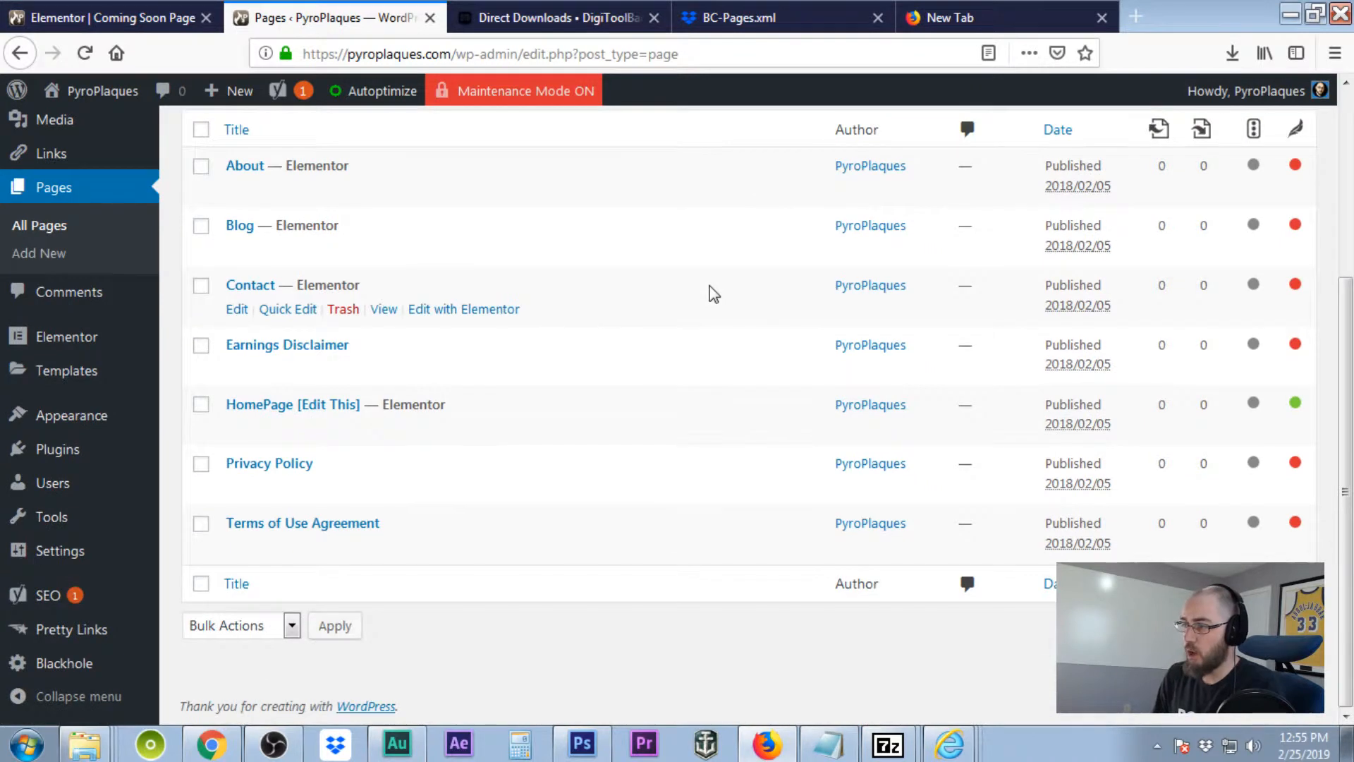
scroll(713, 294, up, 3)
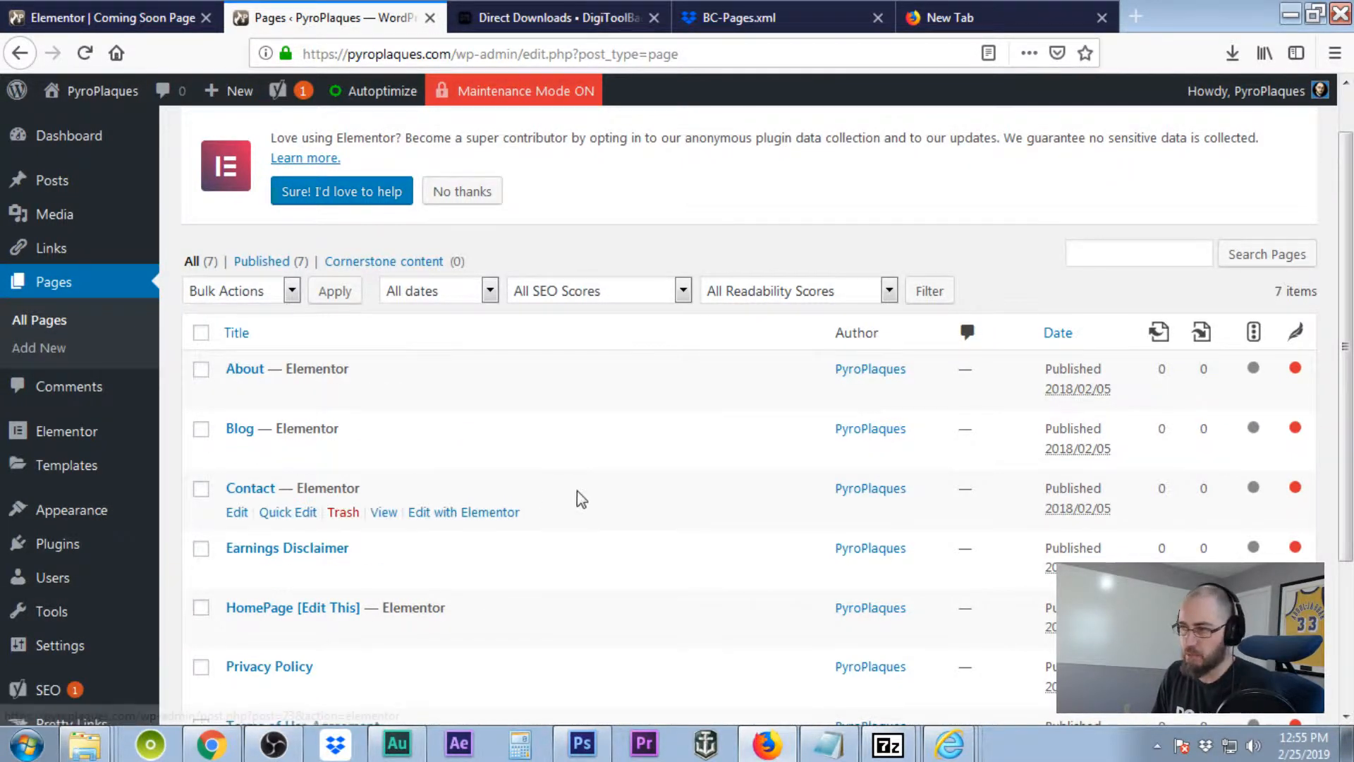
scroll(578, 498, down, 3)
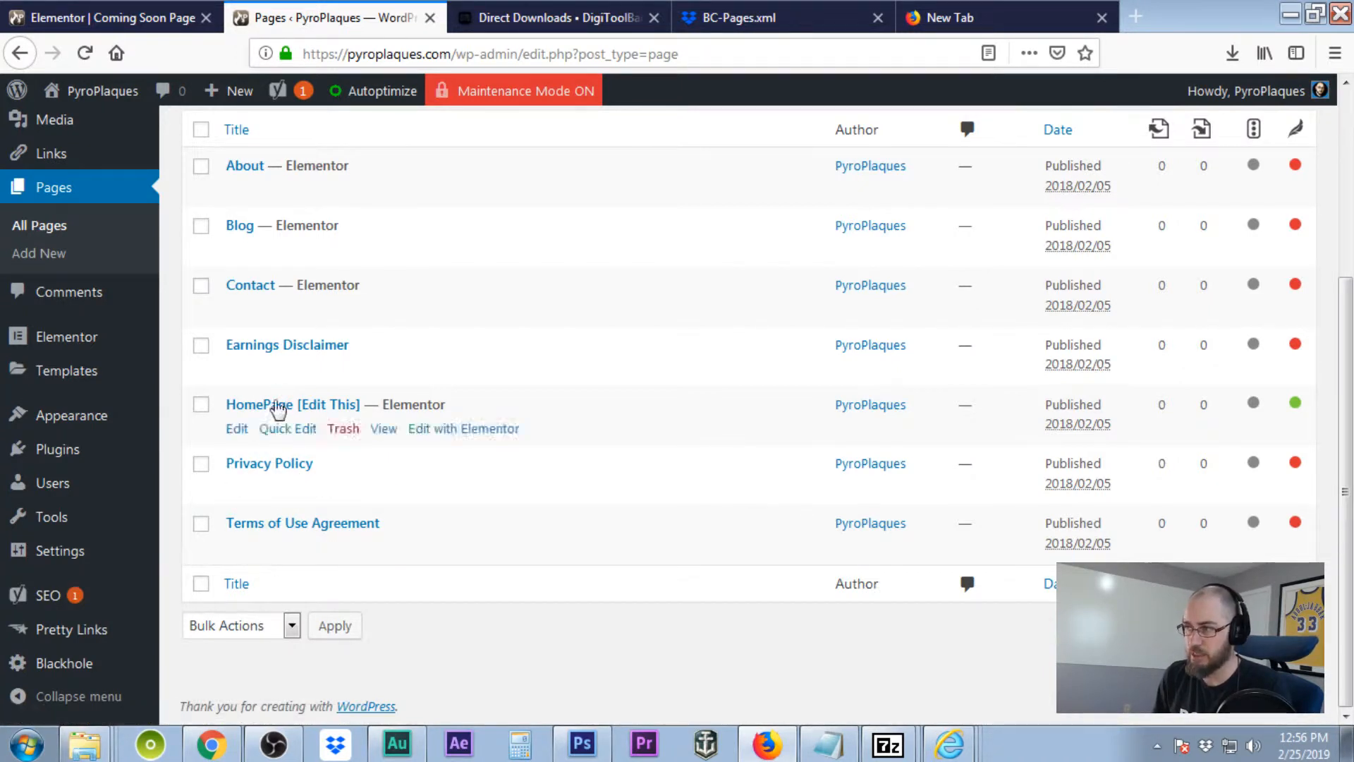
Open the Earnings Disclaimer page's editor in a new tab and dismiss the welcome tip.
right_click(238, 372)
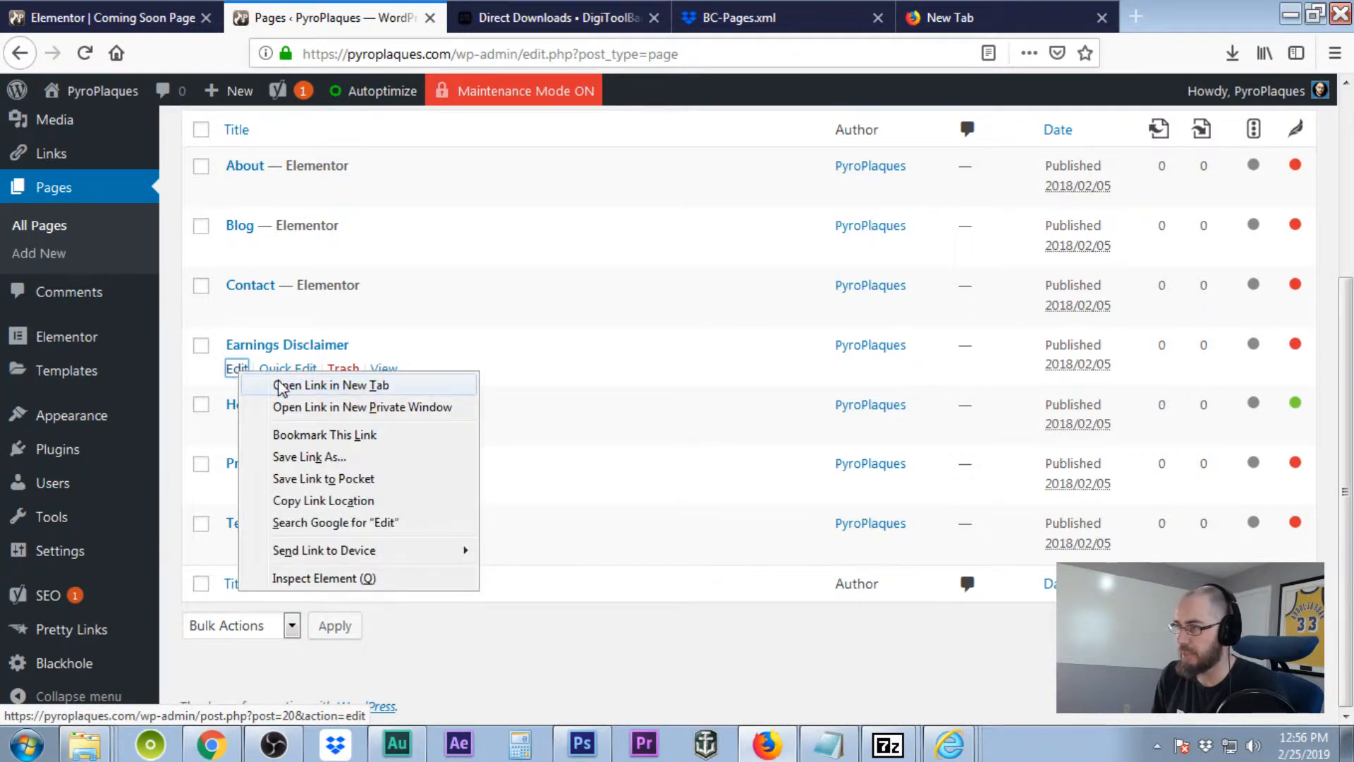
click(280, 385)
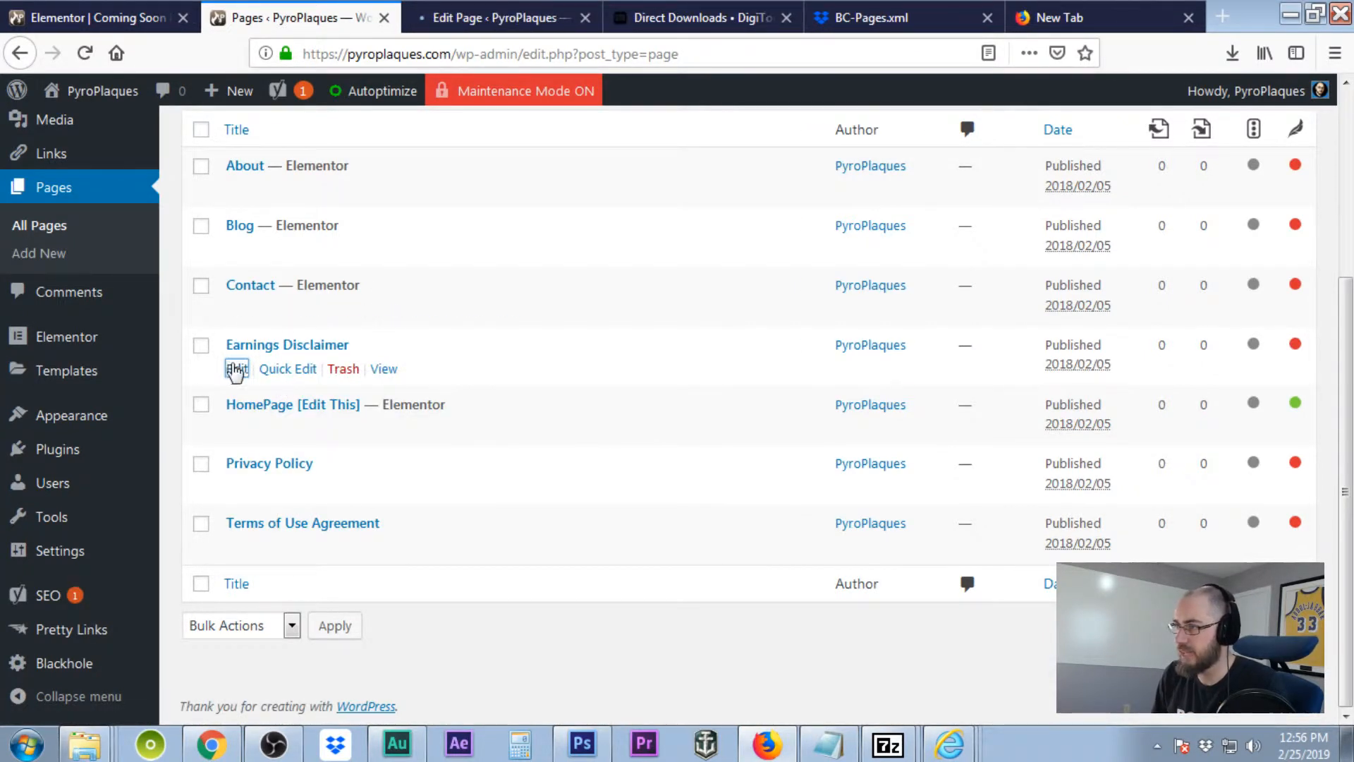
click(471, 20)
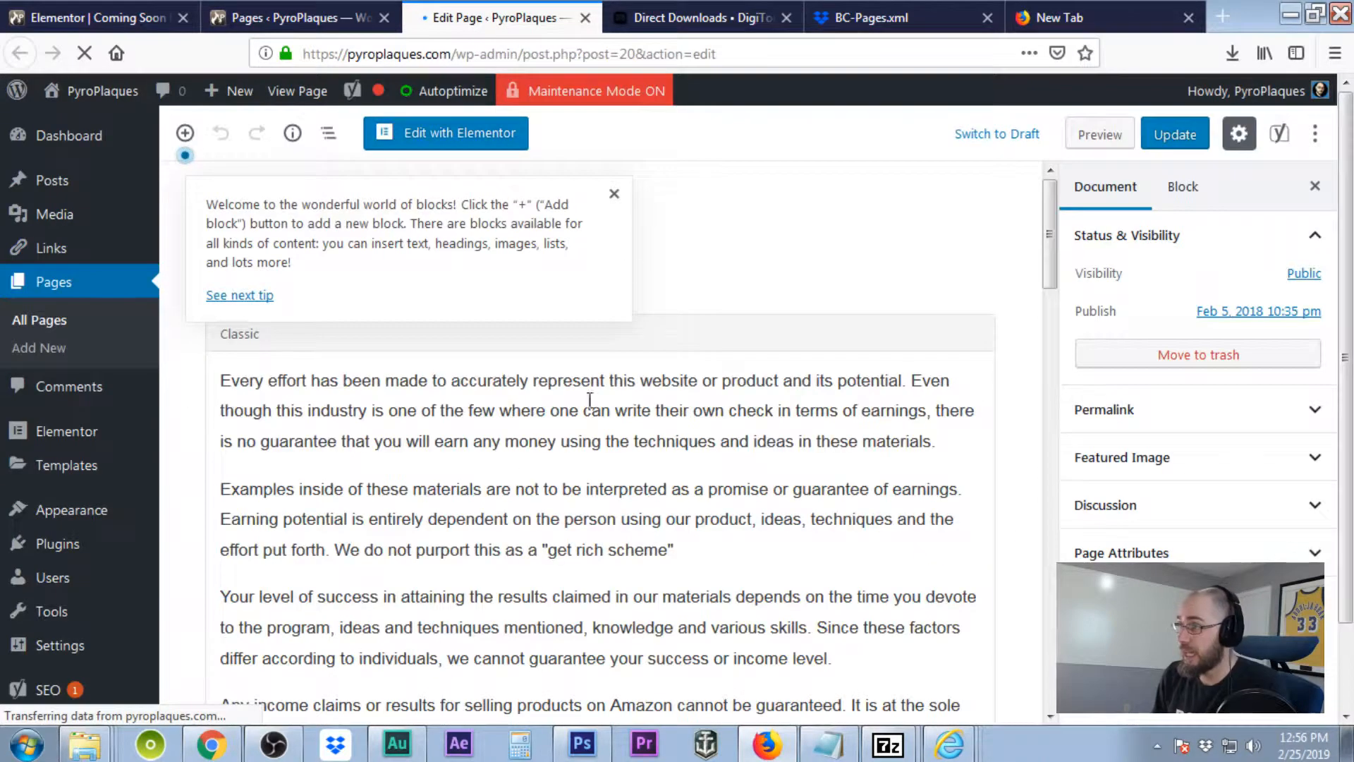
click(614, 193)
scroll(618, 487, down, 10)
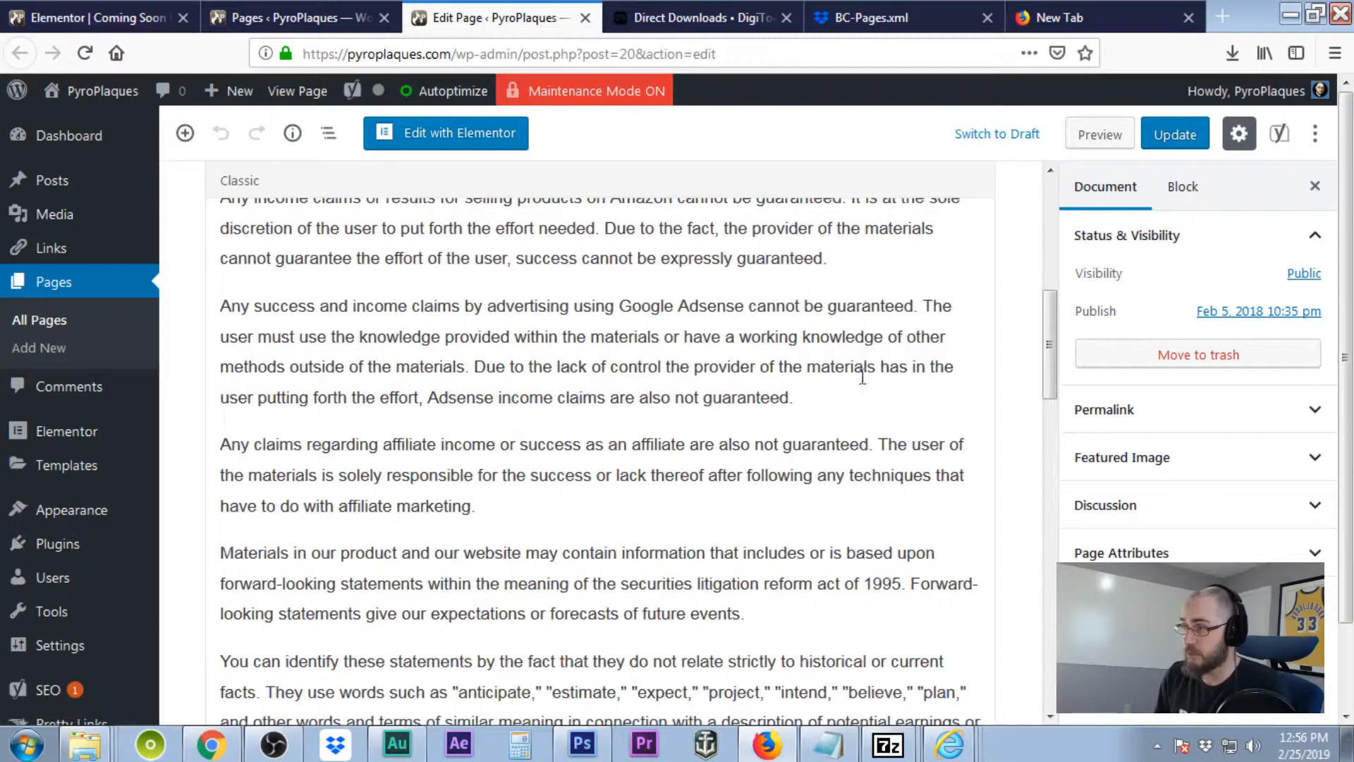
scroll(611, 505, down, 10)
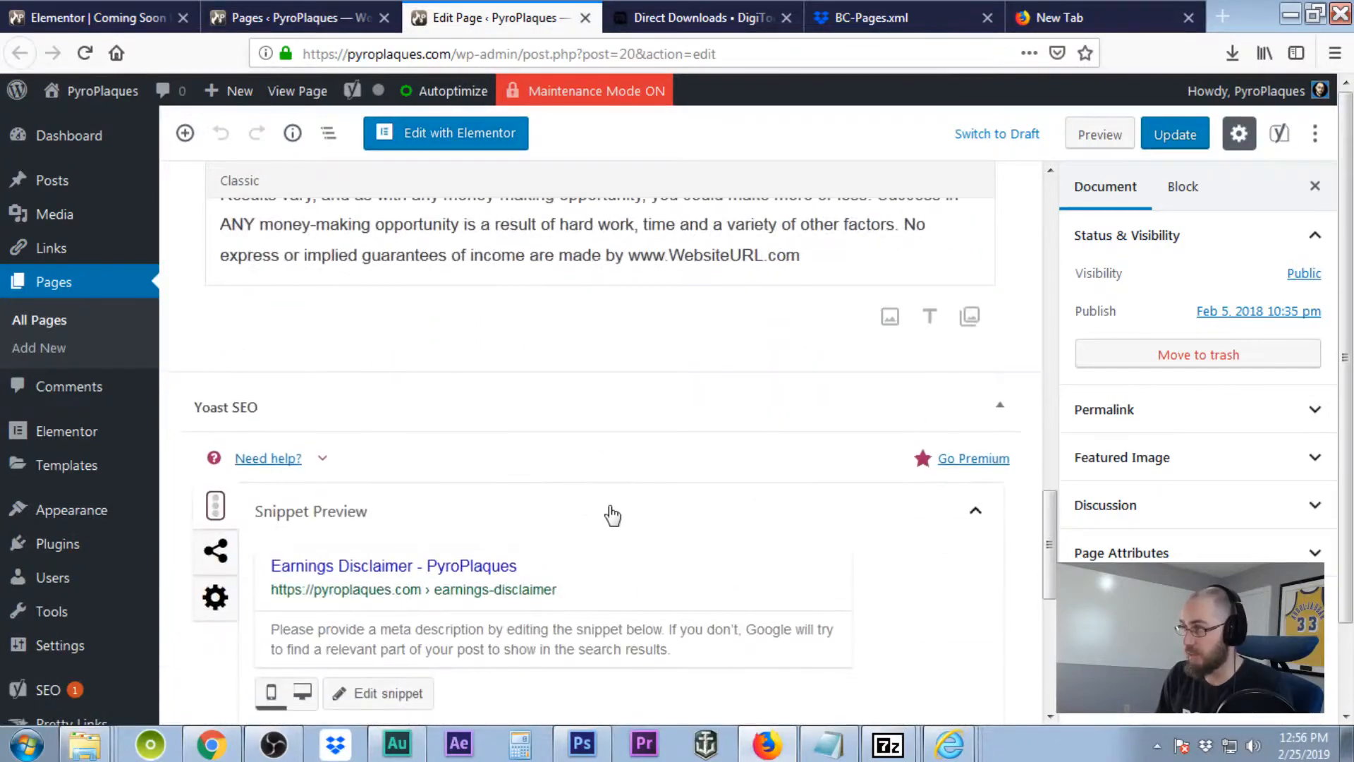
scroll(610, 506, up, 6)
scroll(609, 508, up, 10)
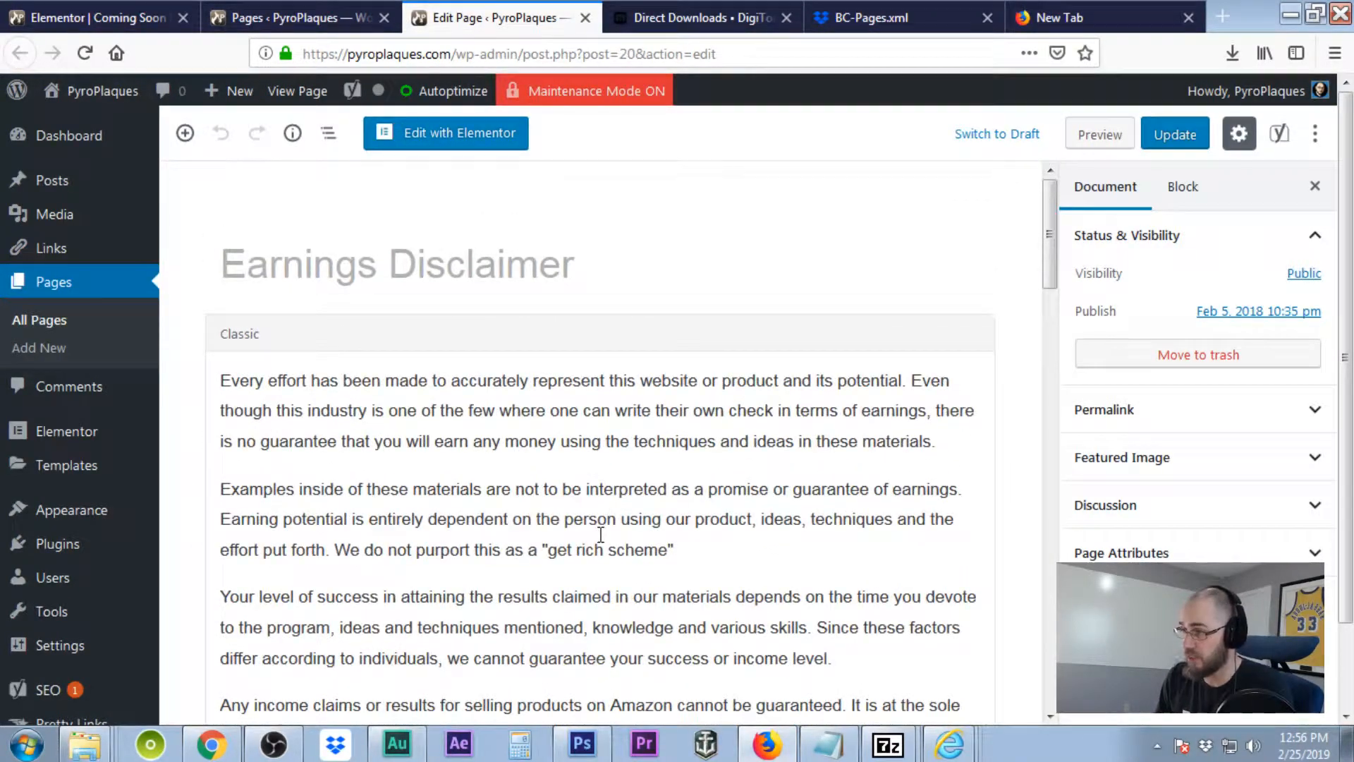
Replace WebsiteURL with 'pyroplaques' in the disclaimer's last sentence and update the page.
click(601, 534)
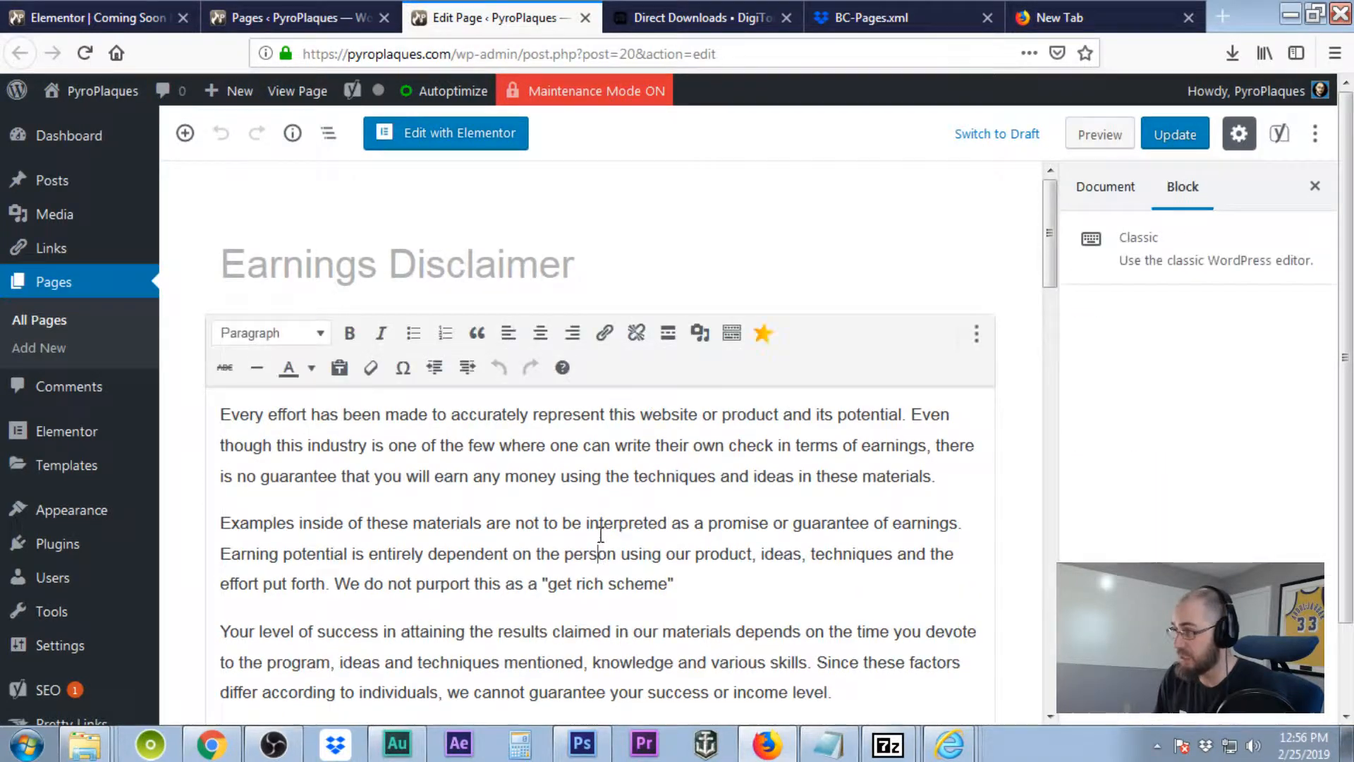
scroll(601, 535, down, 4)
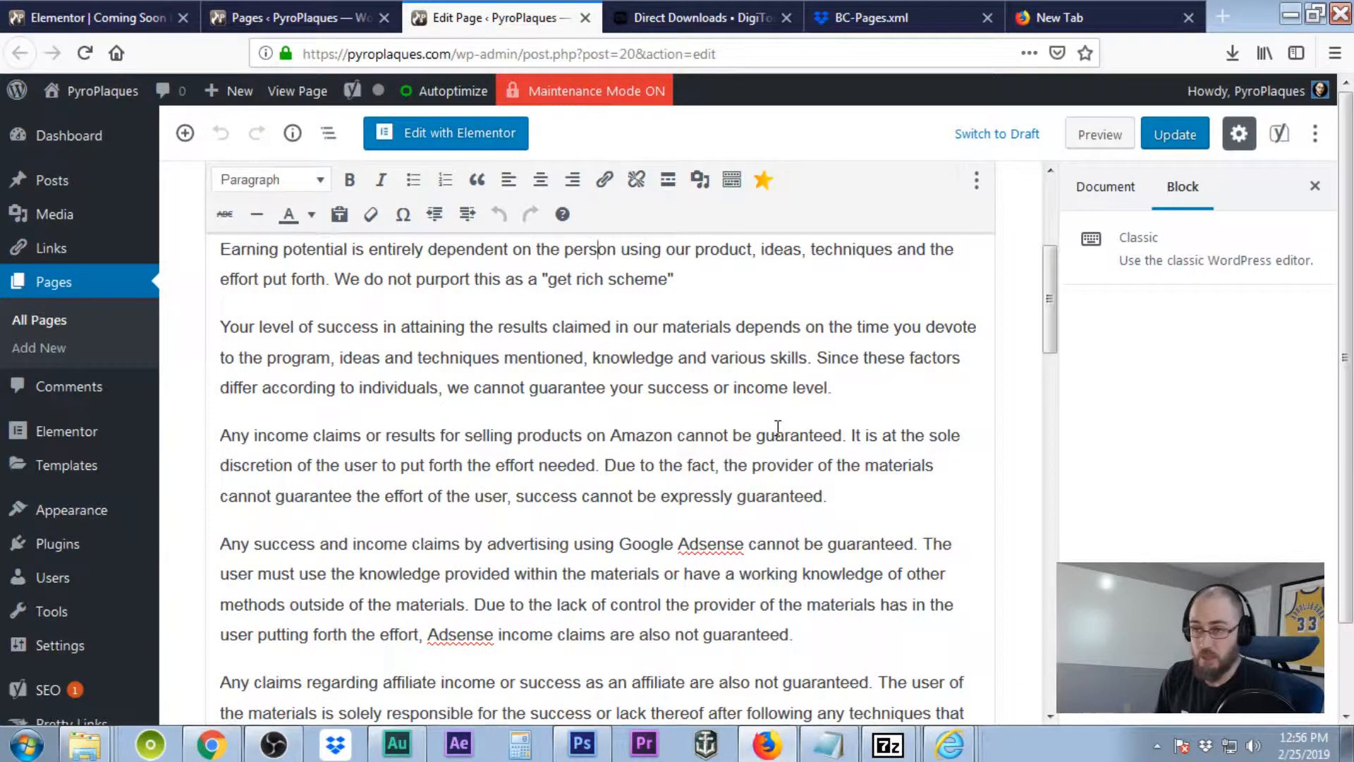
scroll(778, 428, down, 12)
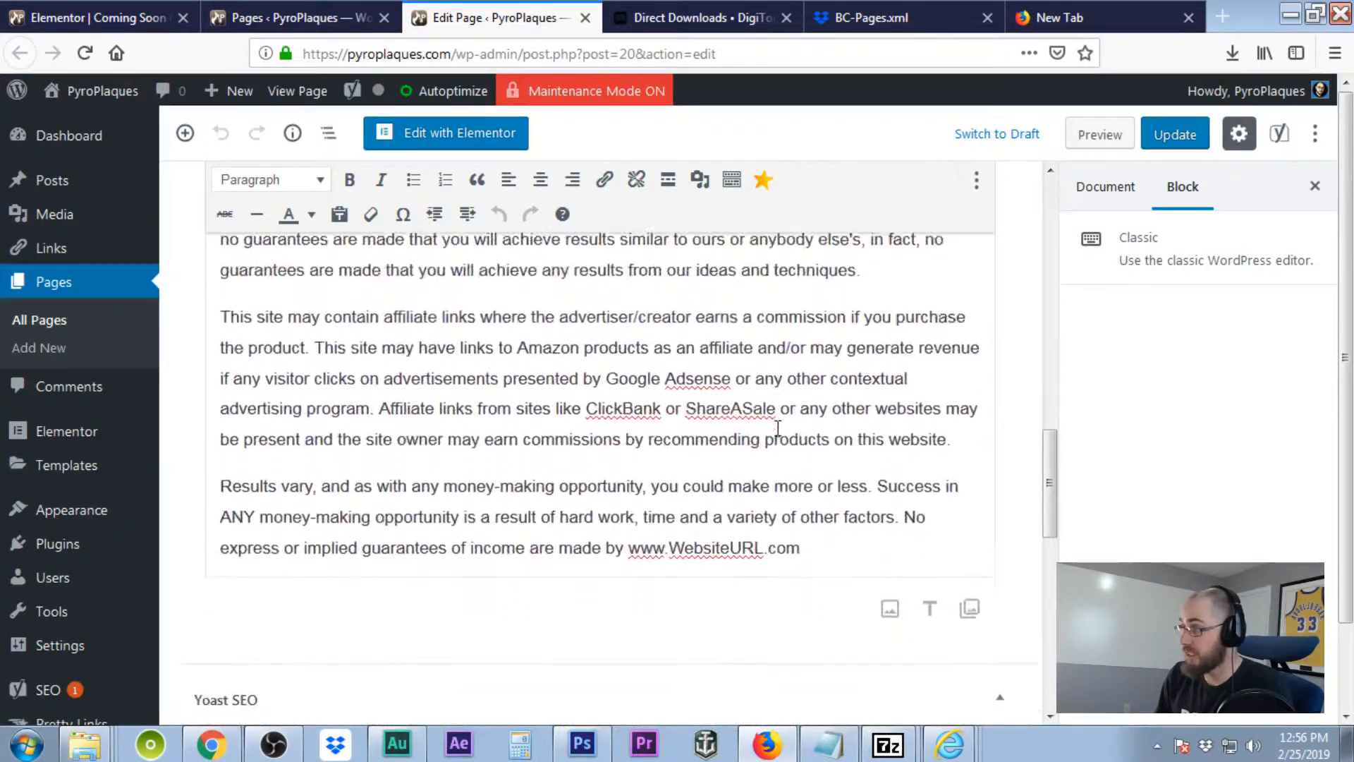
scroll(778, 428, down, 1)
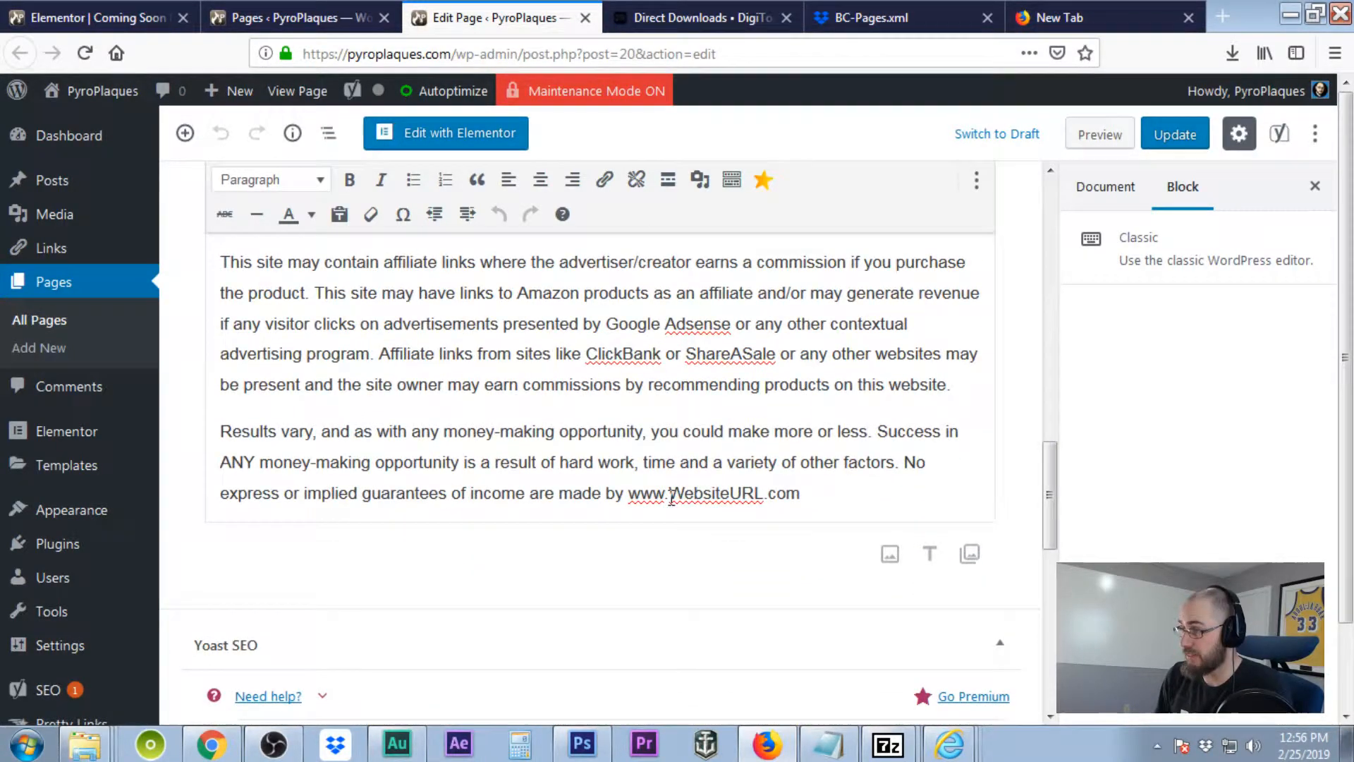
drag(670, 496, 768, 498)
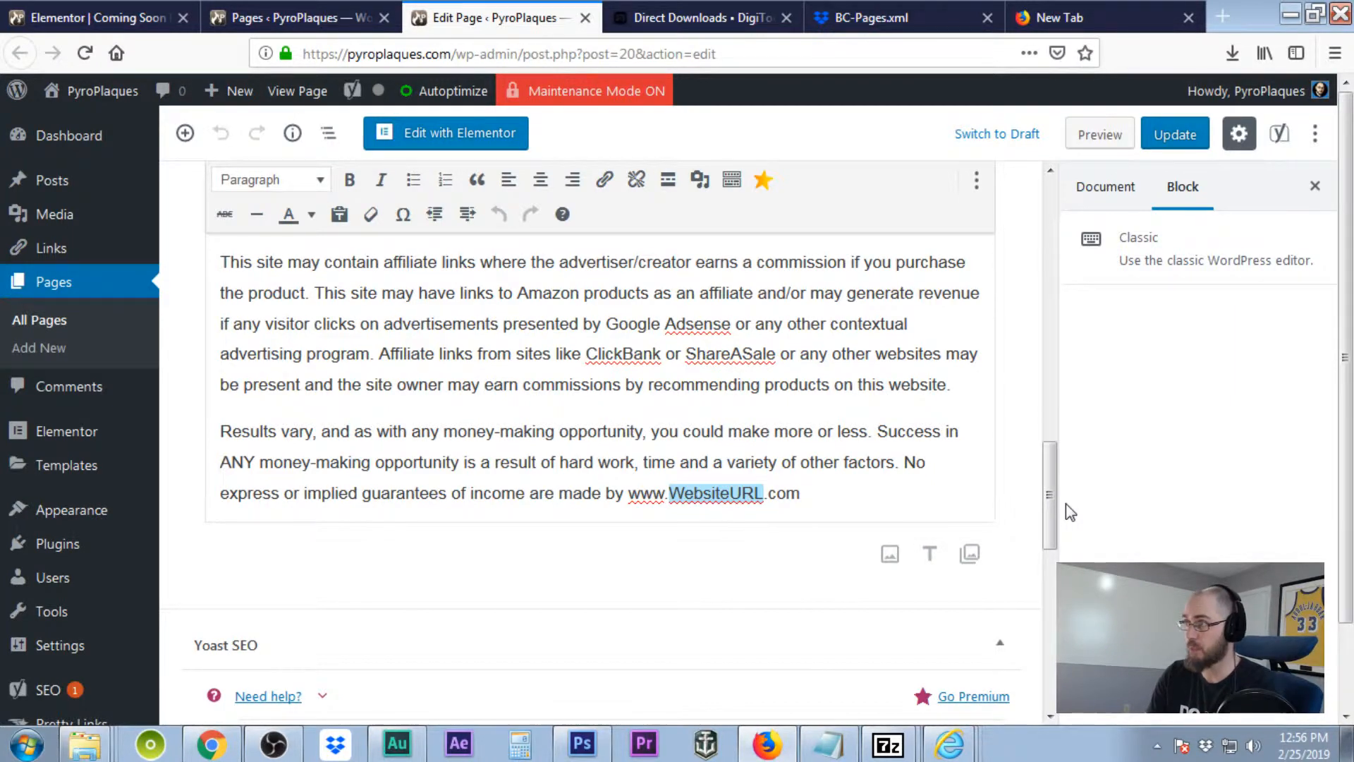
text(pyroplaques)
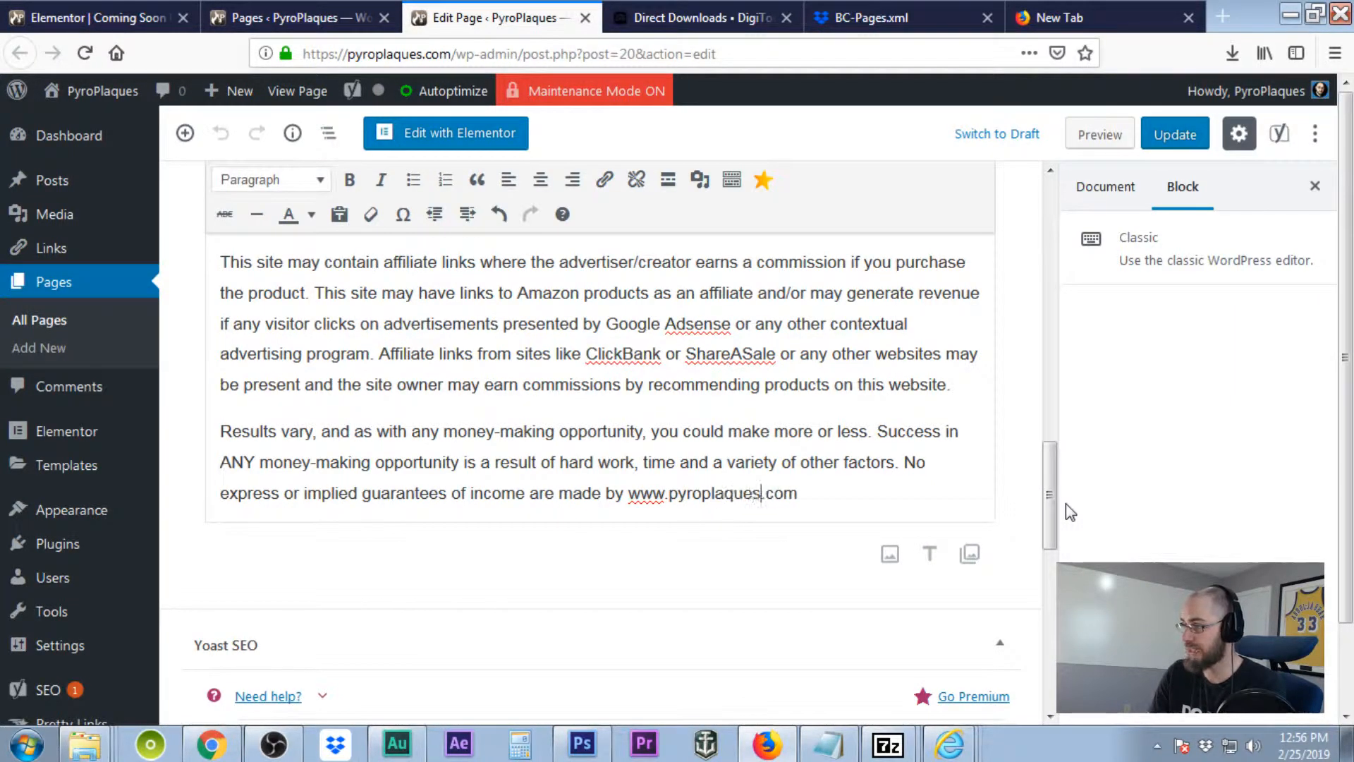
click(1175, 134)
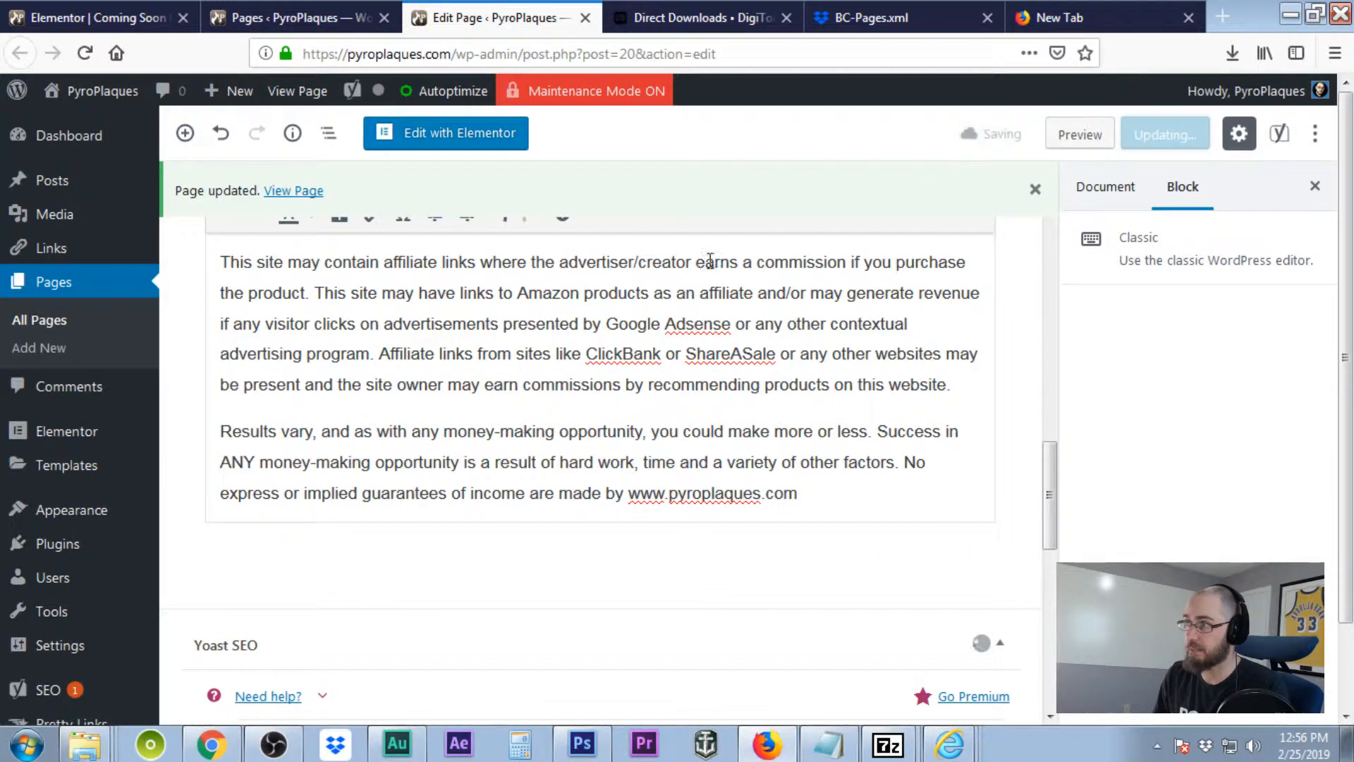
Open the Privacy Policy page for editing and select its first WebsiteURL placeholder.
click(268, 17)
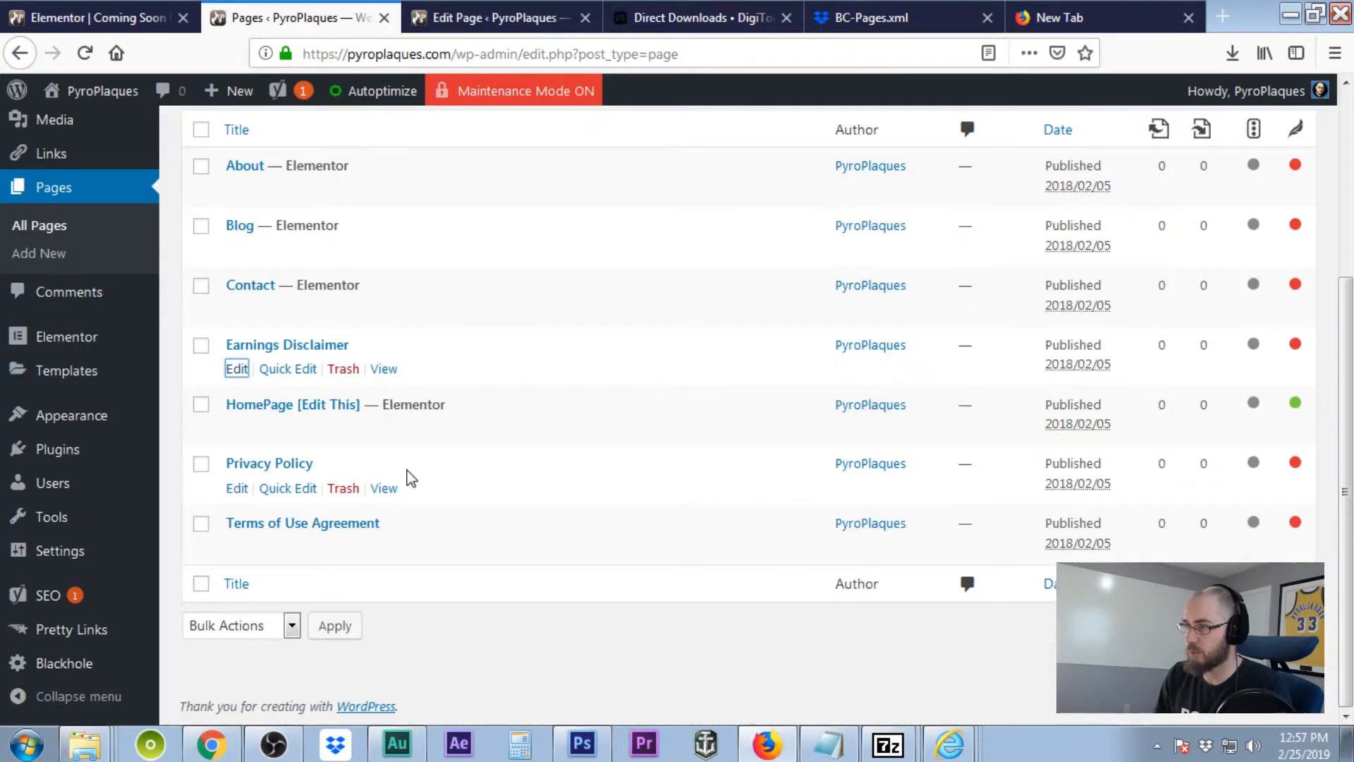
click(238, 490)
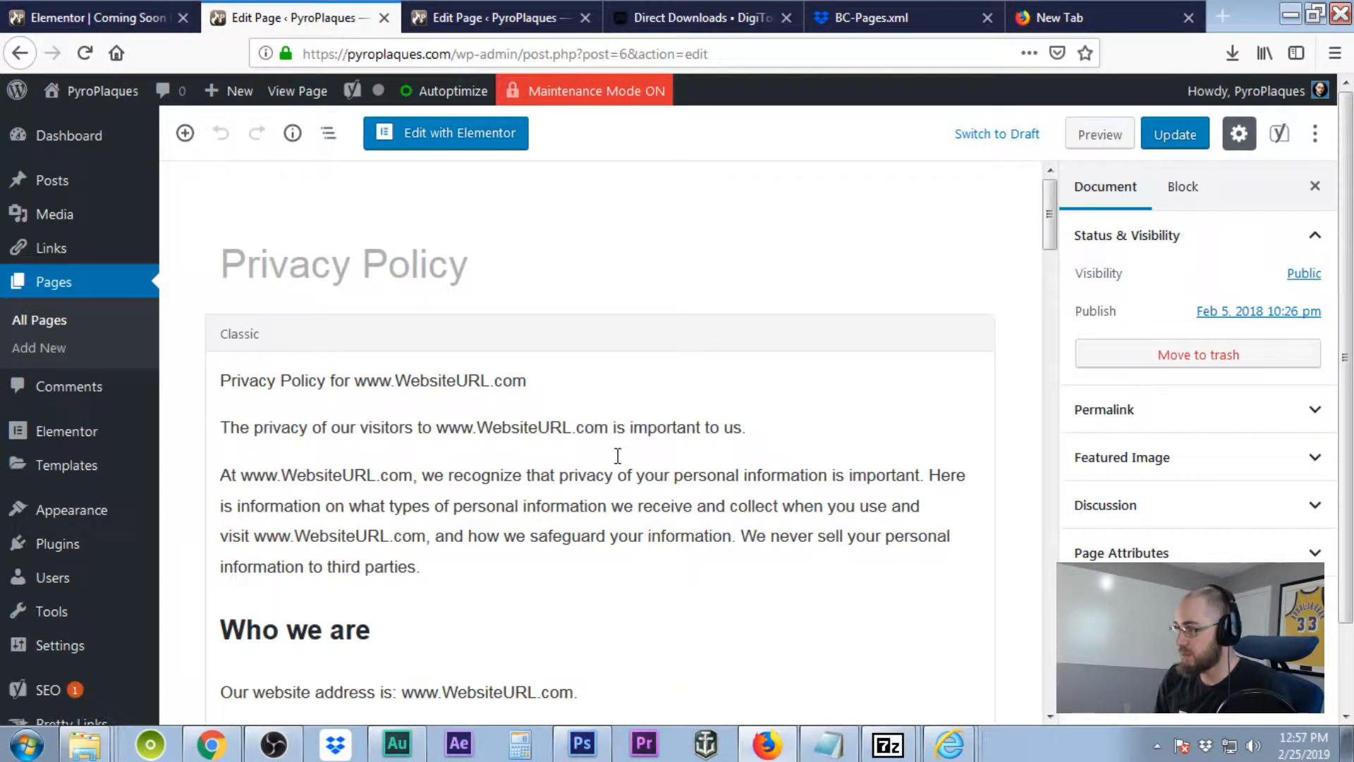
click(441, 381)
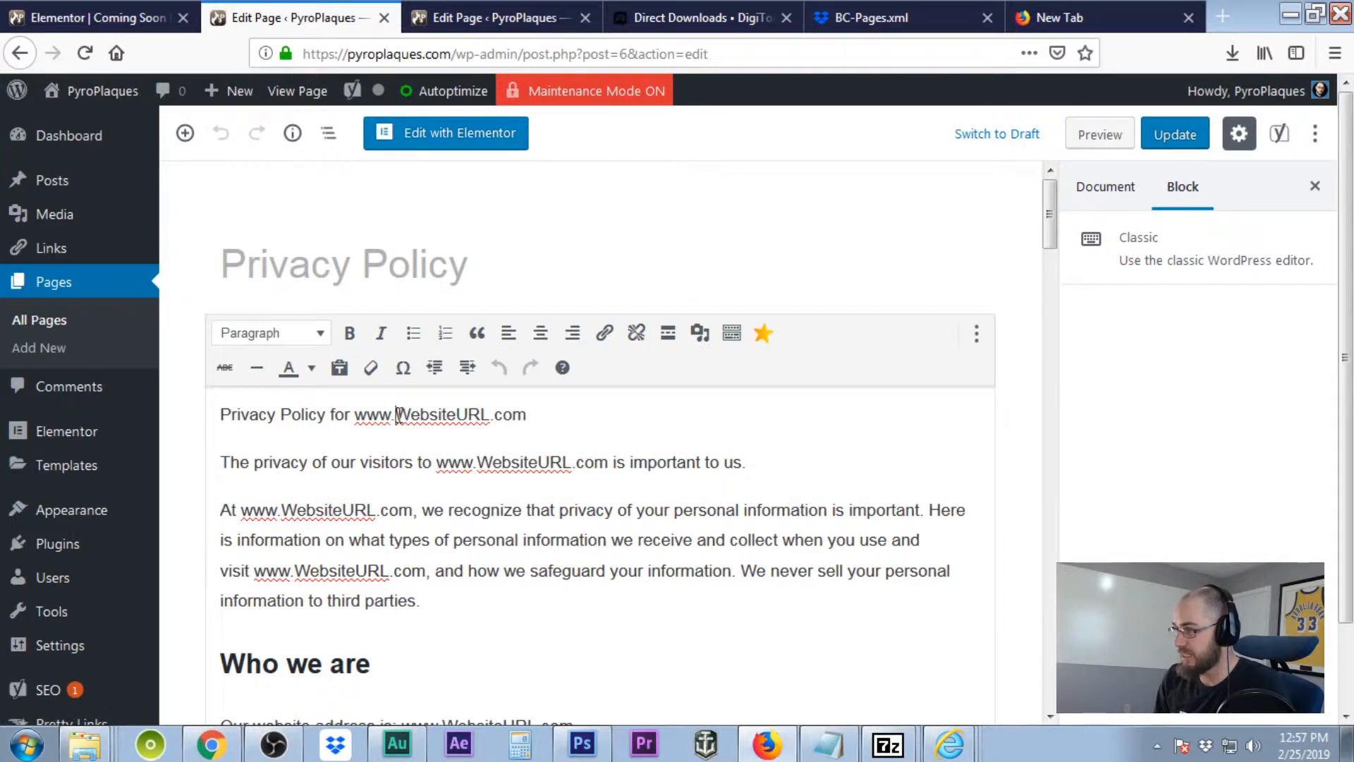
drag(397, 414, 492, 419)
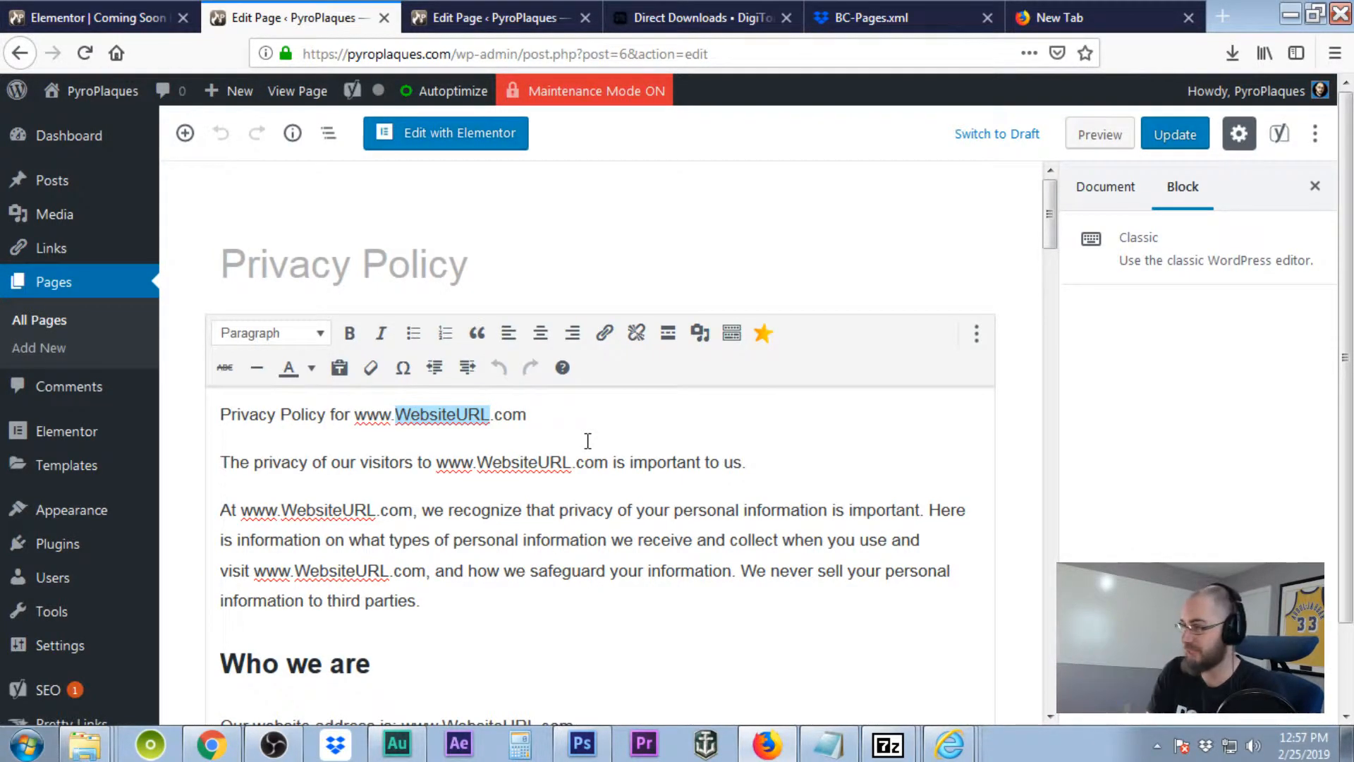
Replace the first-line placeholder with 'pyroplaques', fixing a typo, and copy that word.
text(py)
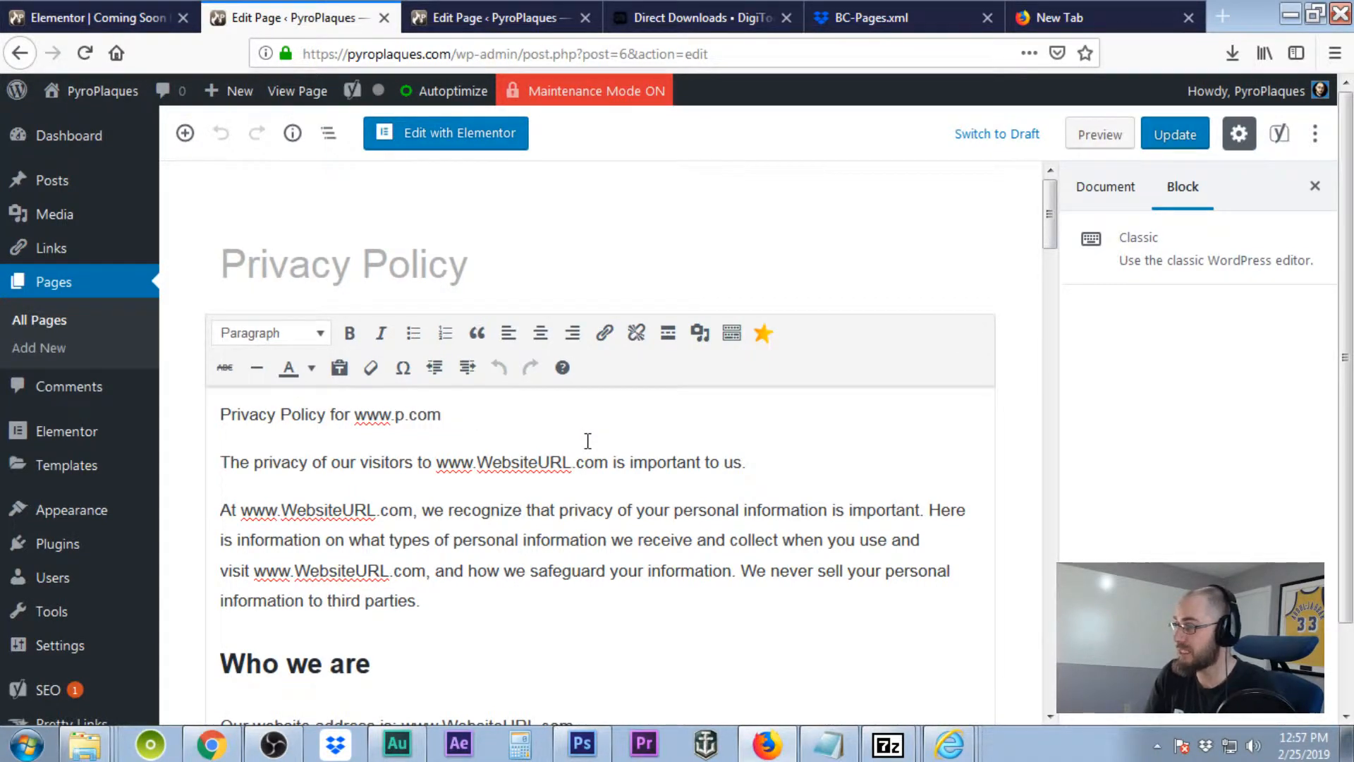
text(ropl)
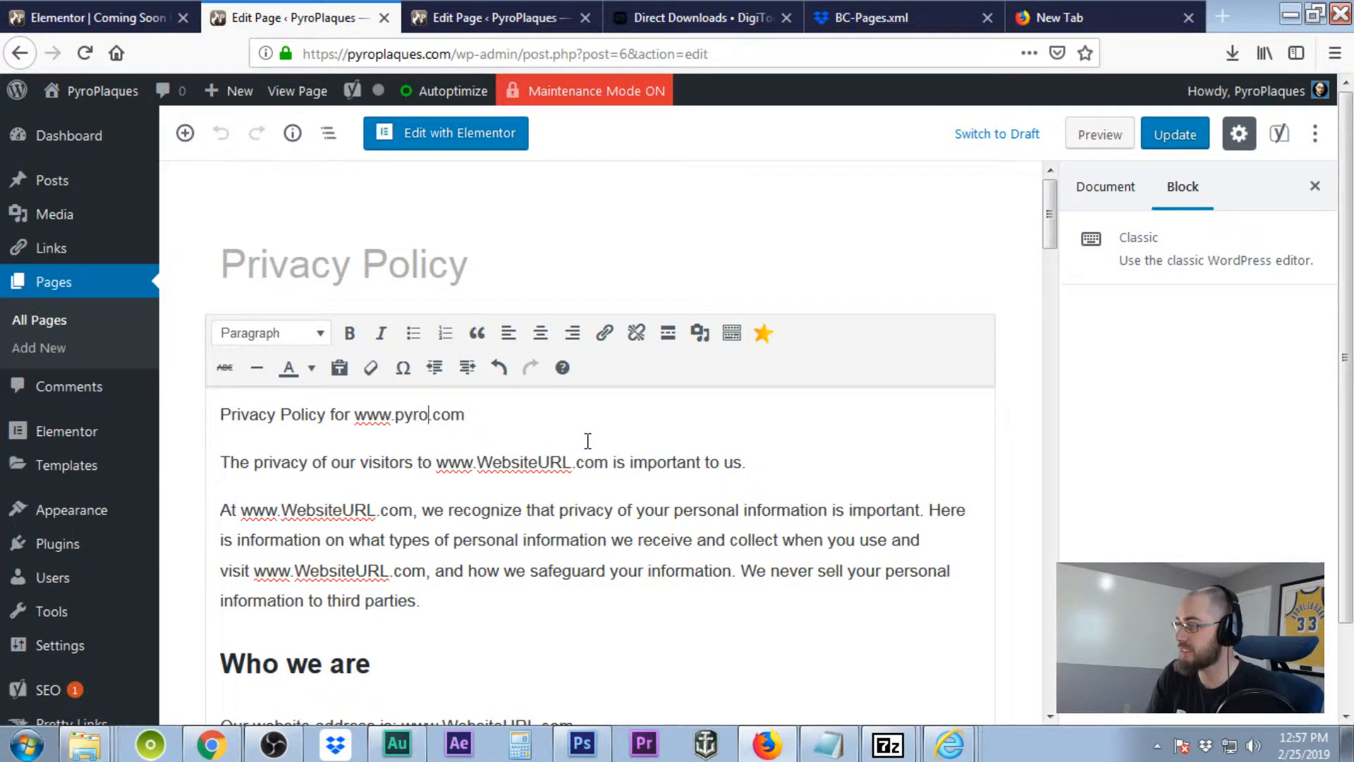
text(uq)
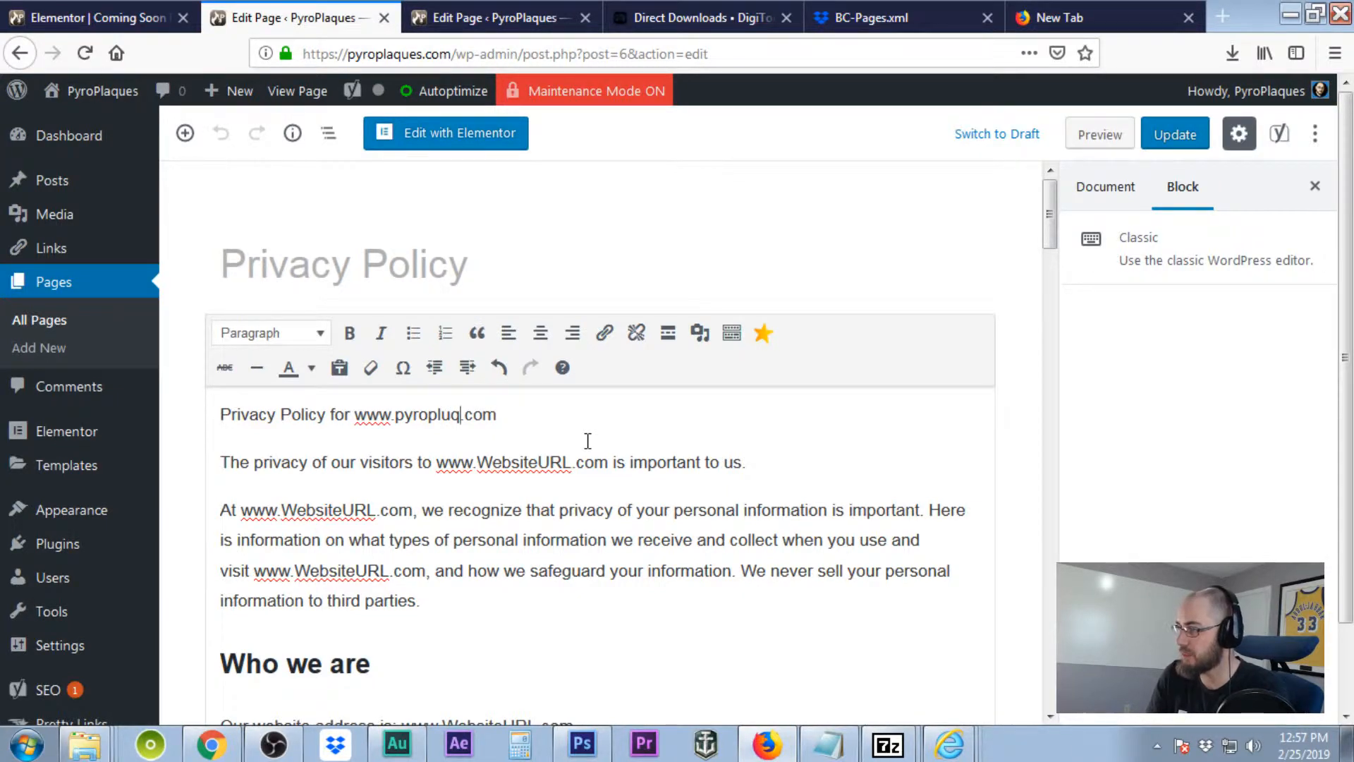
text(ues)
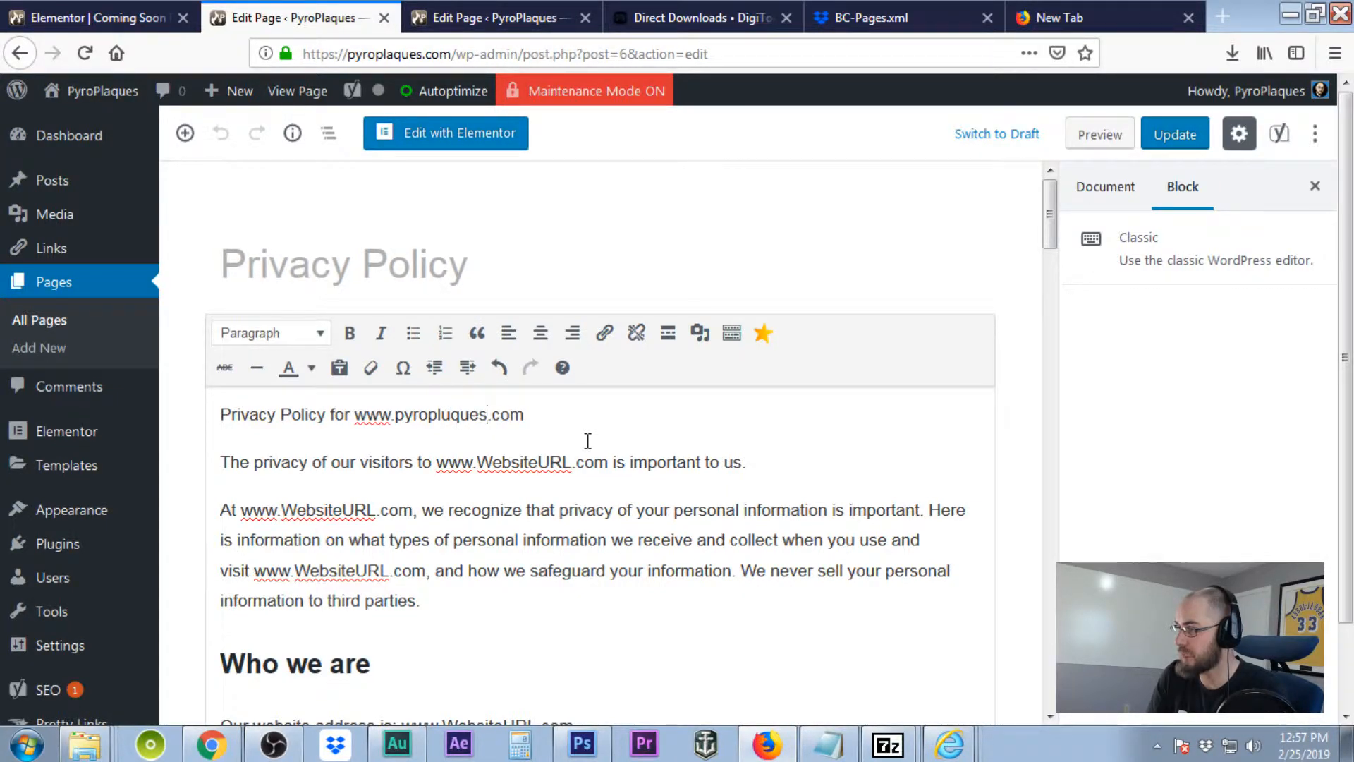
key(BackSpace)
key(BackSpace)
key(BackSpace)
key(BackSpace)
key(BackSpace)
key(BackSpace)
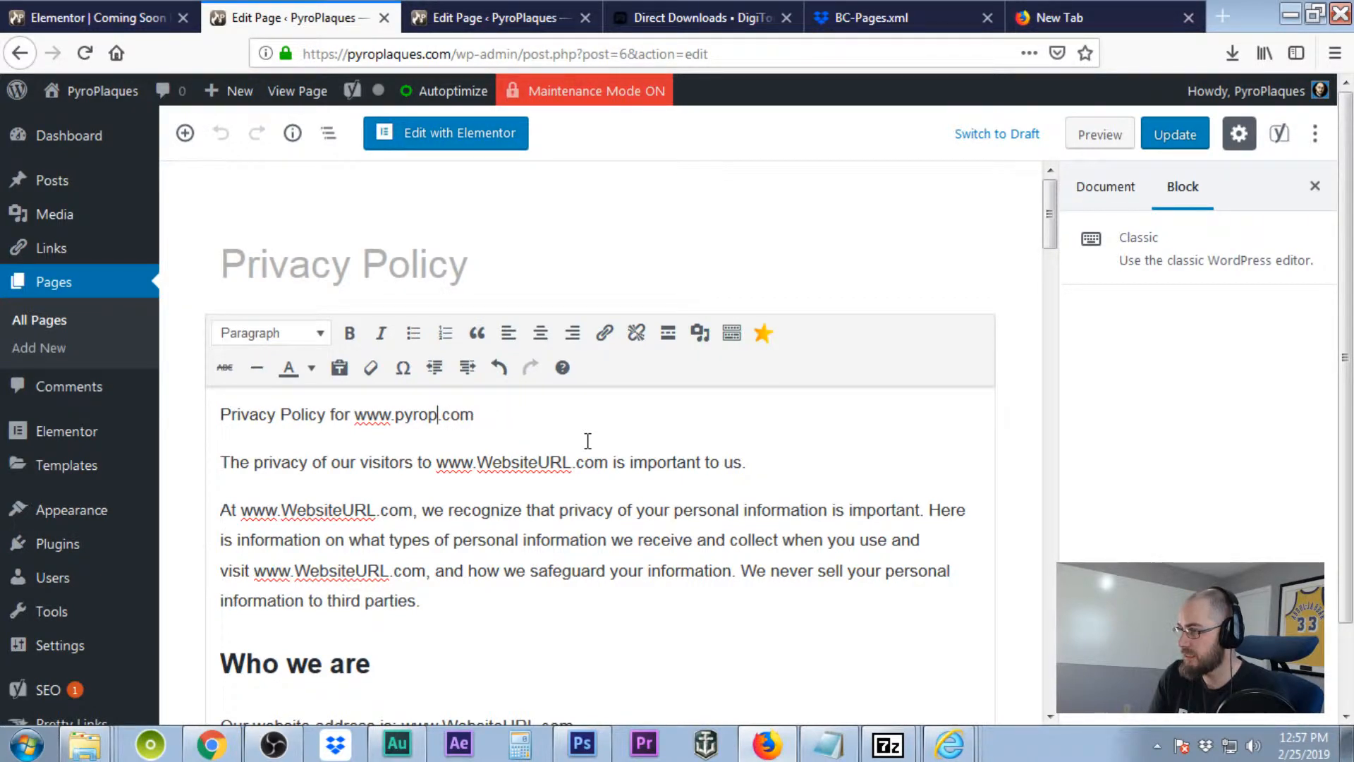
text(laques)
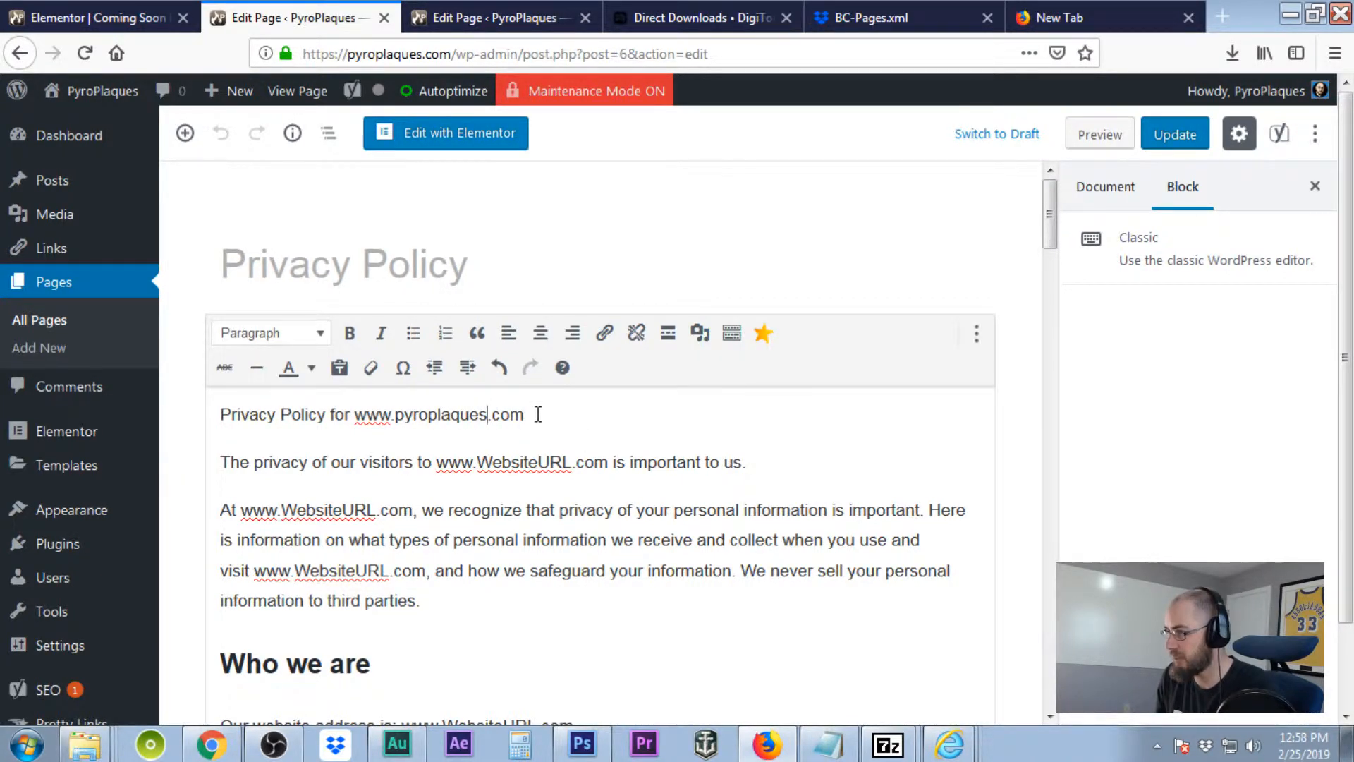
drag(487, 414, 399, 414)
key(ctrl+c)
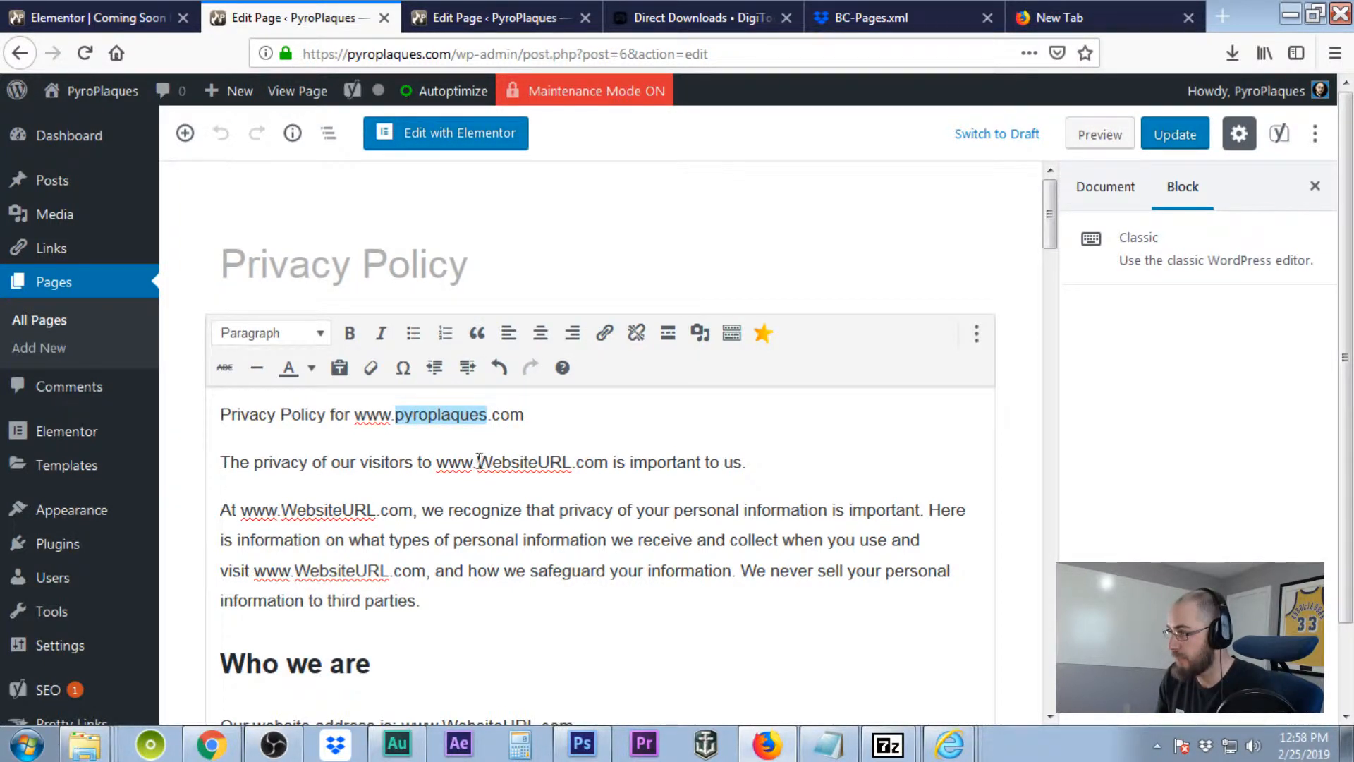
Paste 'pyroplaques' over the WebsiteURL placeholders in the second line, third paragraph and website address.
drag(477, 463, 572, 463)
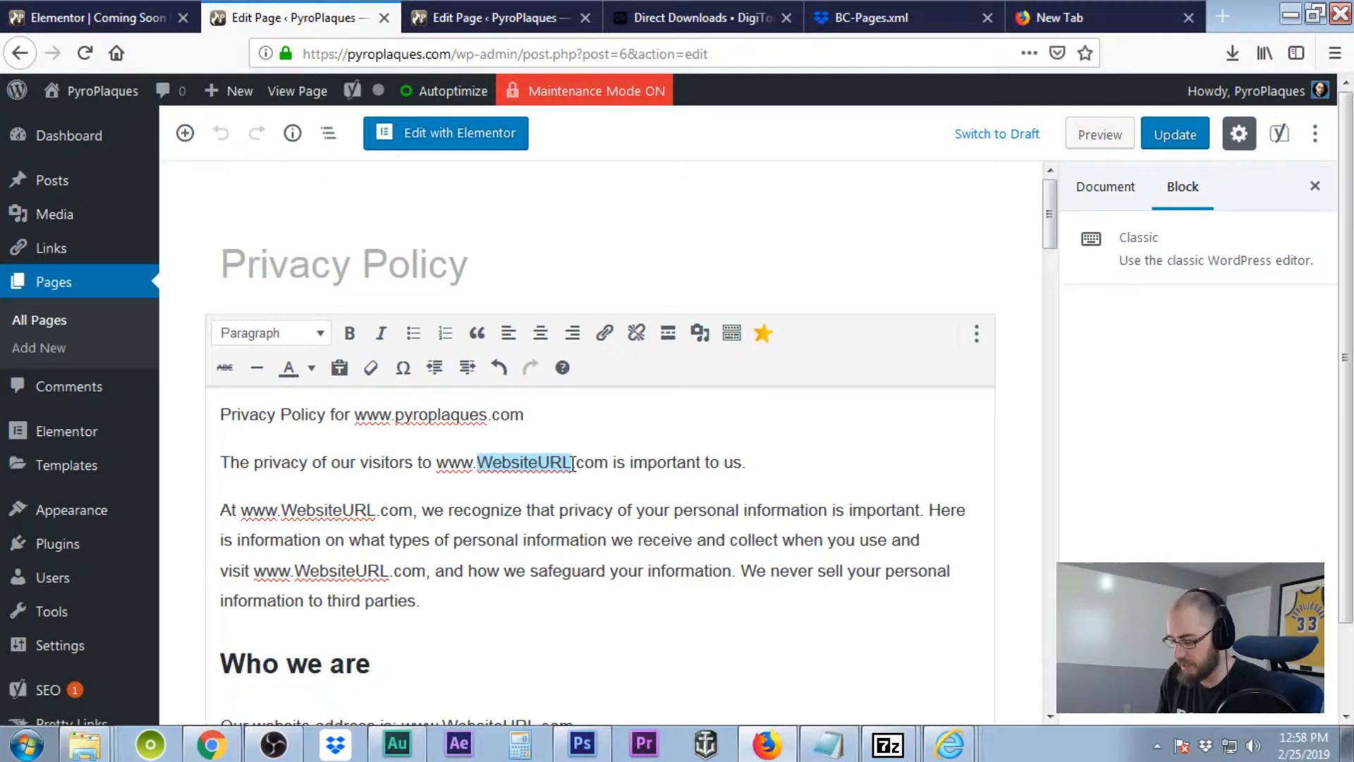
key(ctrl+v)
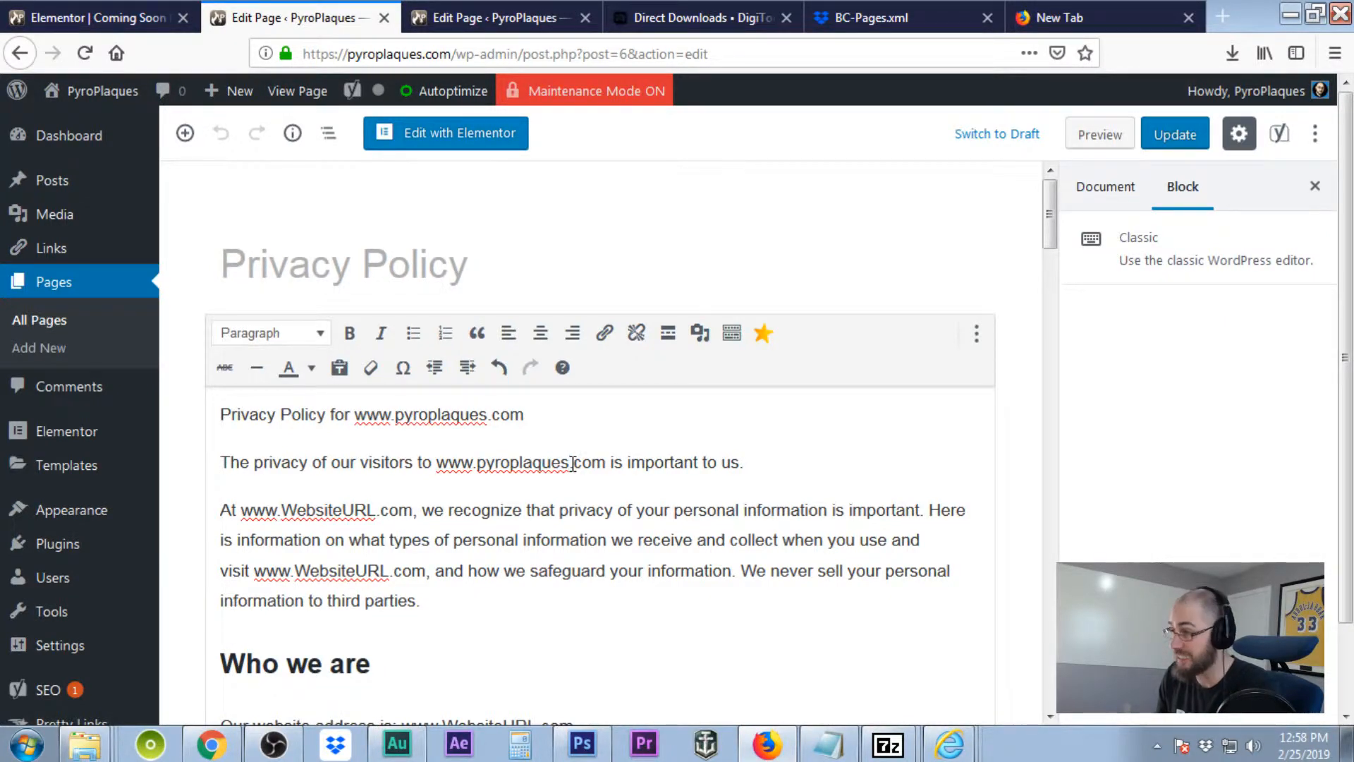
drag(281, 510, 377, 509)
key(ctrl+v)
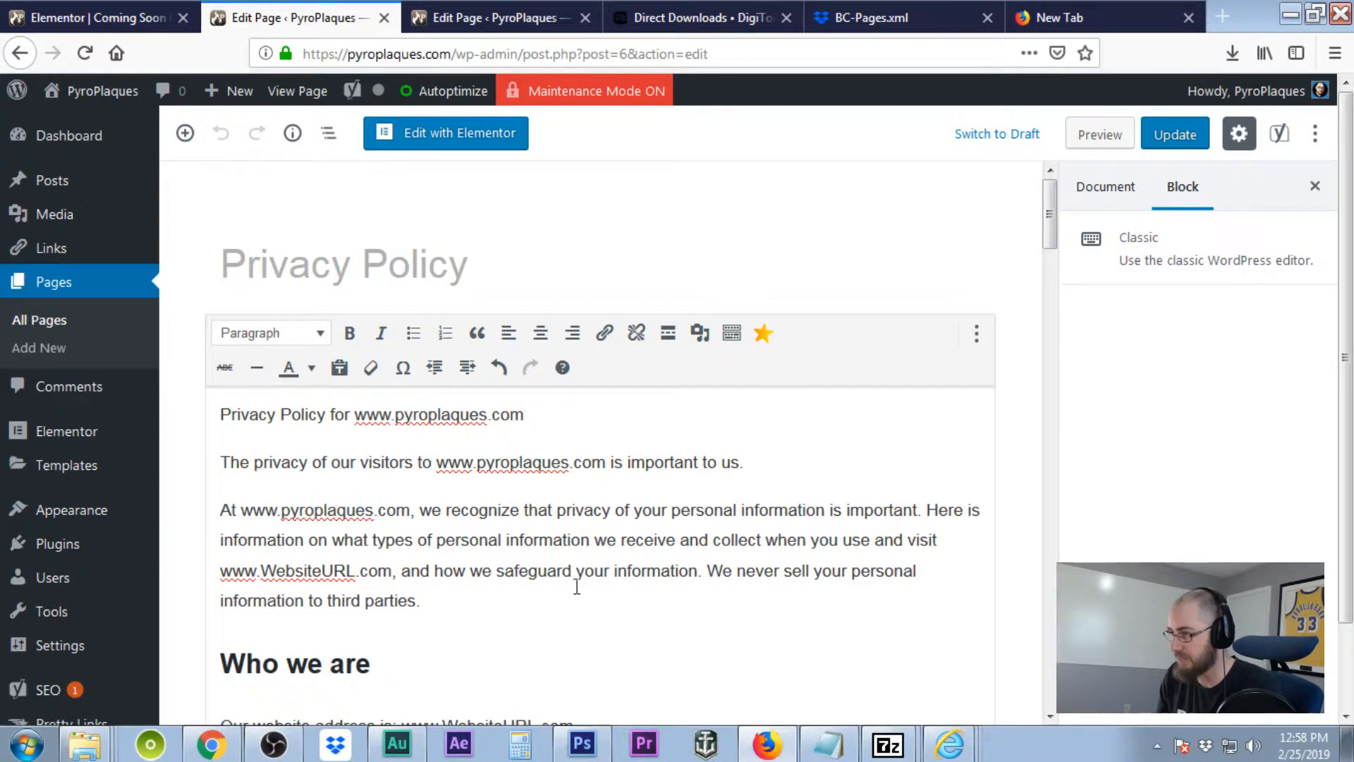
drag(261, 570, 356, 570)
key(ctrl+v)
scroll(555, 526, down, 10)
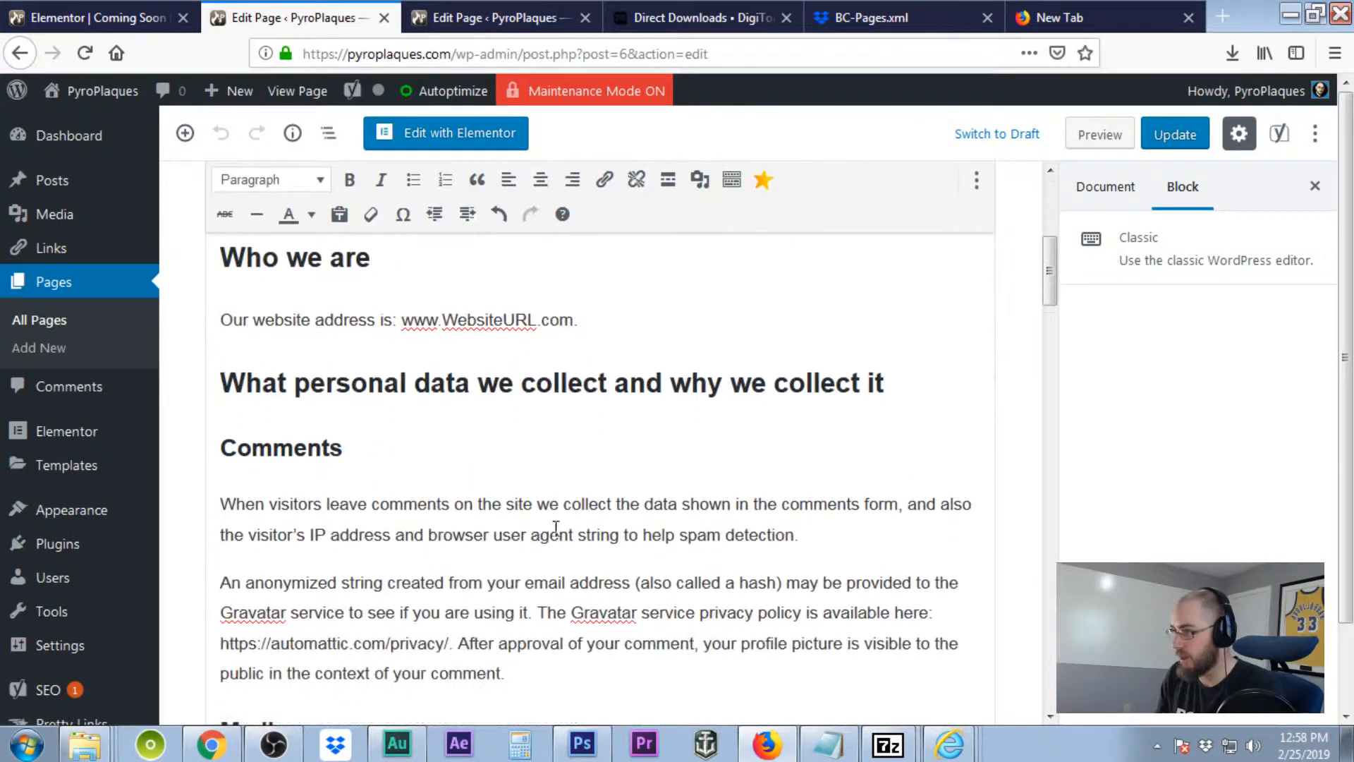
scroll(526, 505, up, 6)
scroll(482, 390, up, 2)
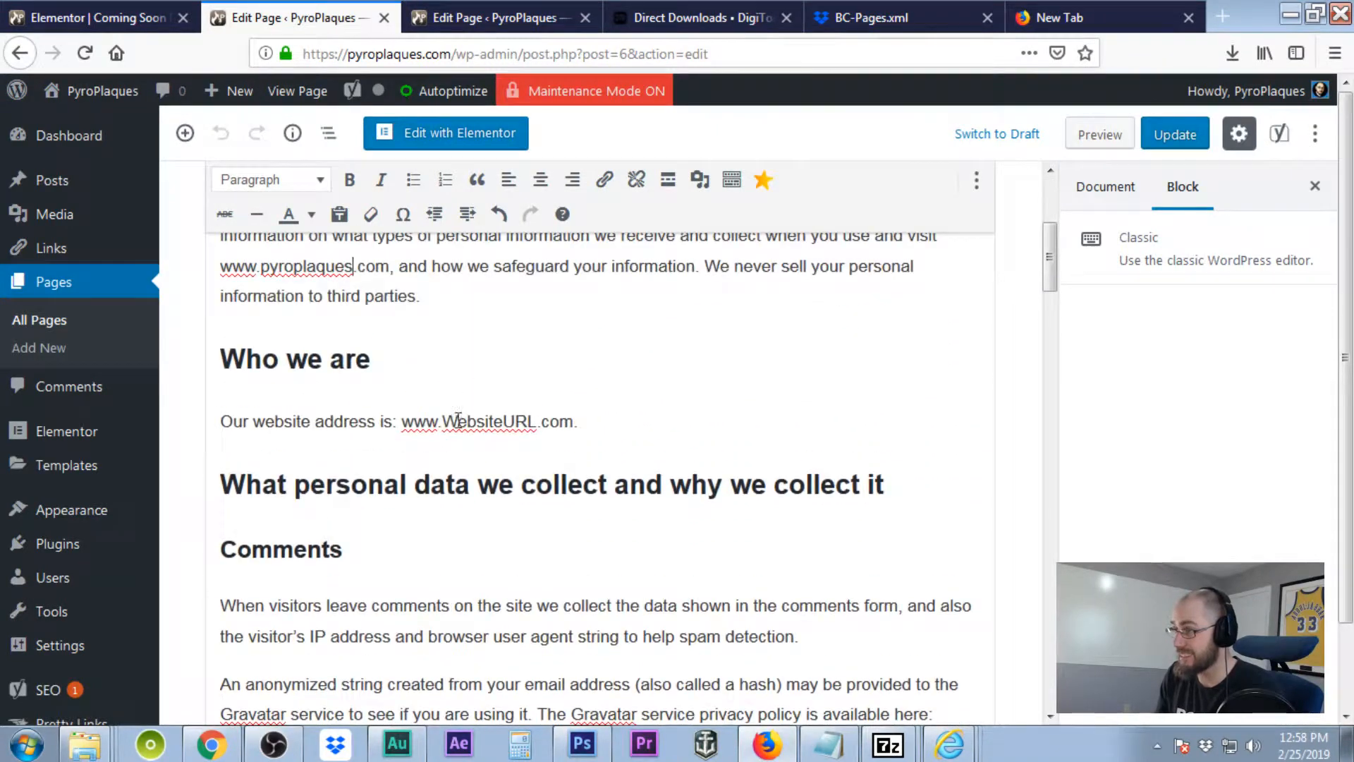
drag(442, 421, 539, 422)
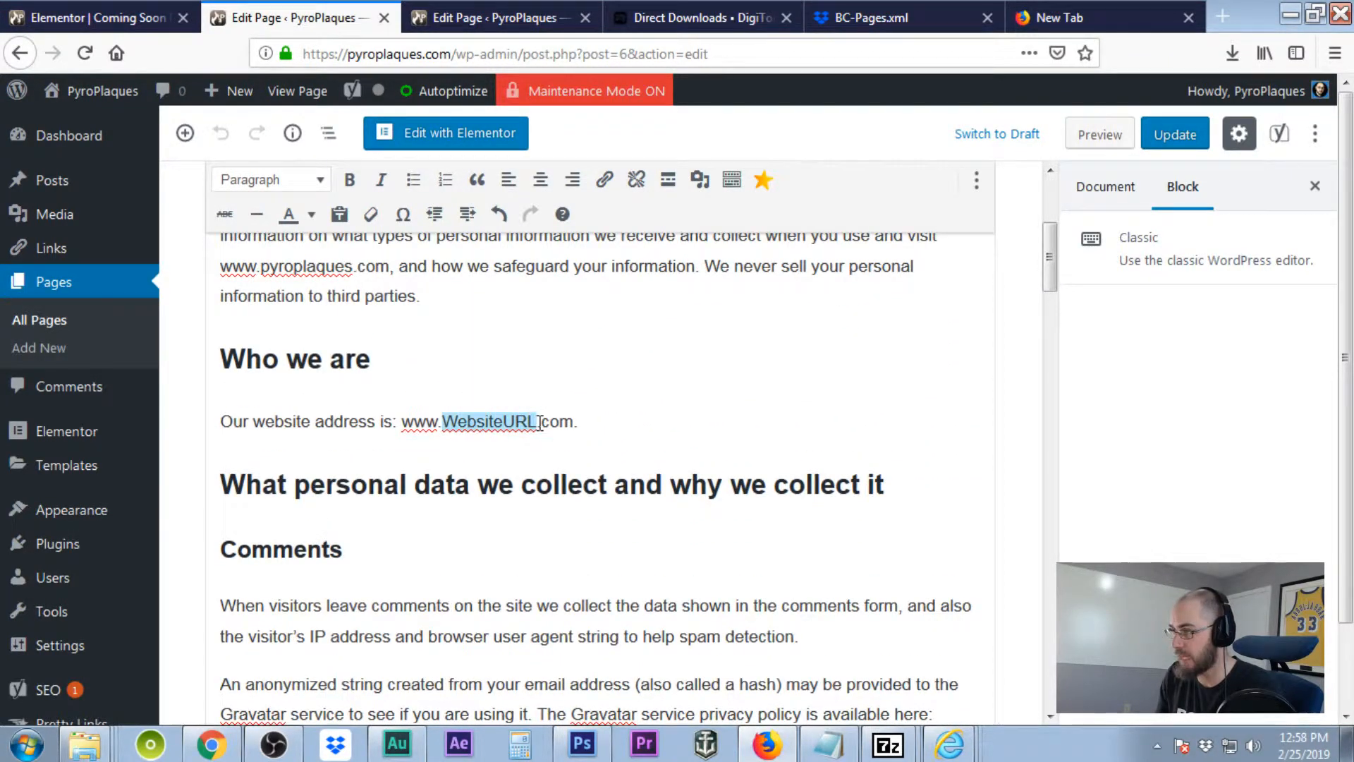
key(ctrl+v)
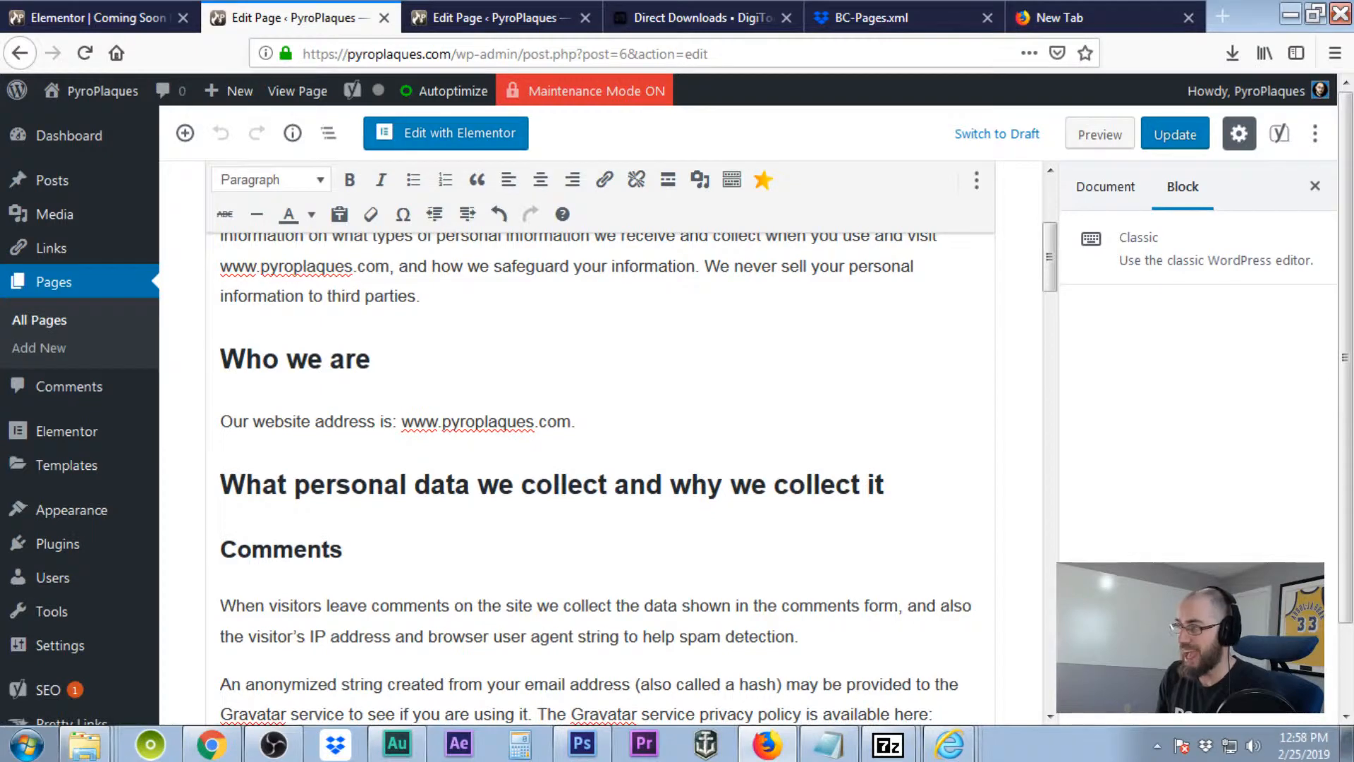
scroll(707, 579, down, 4)
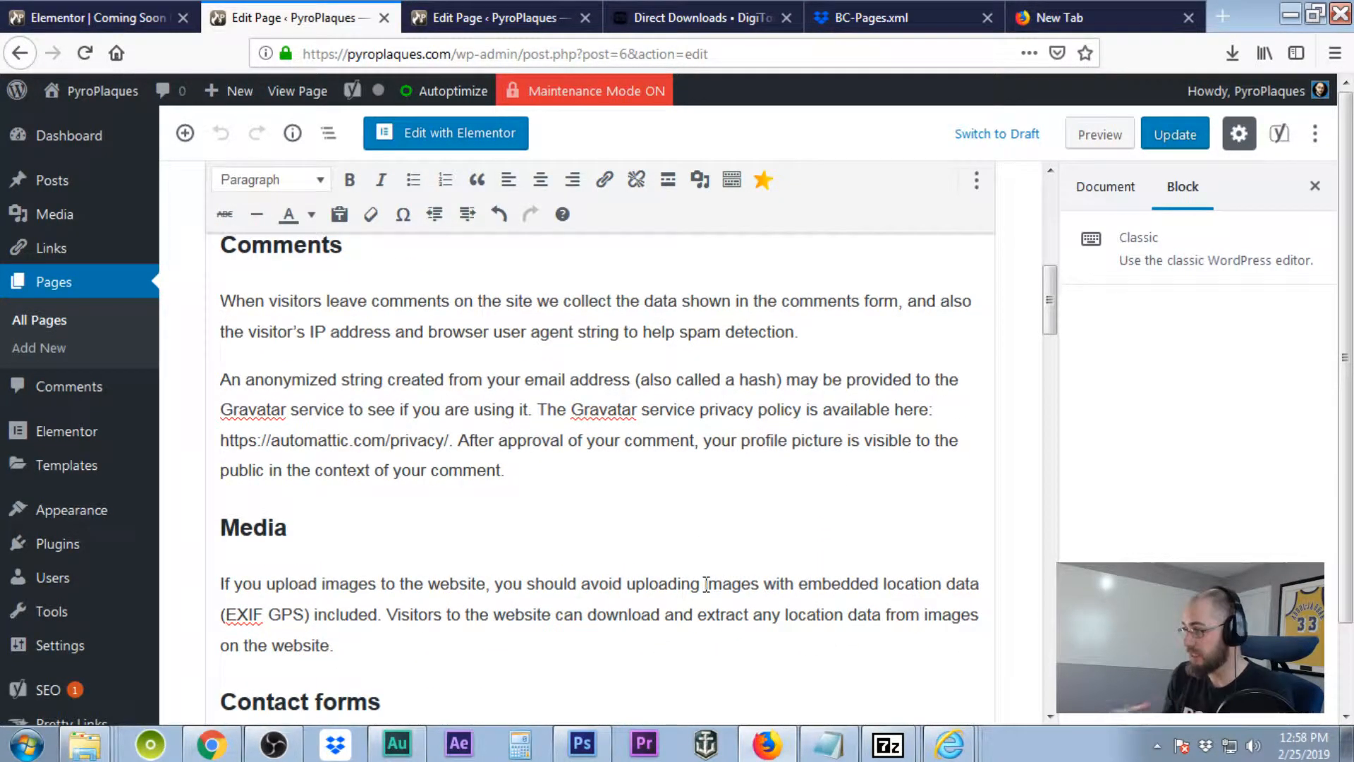
scroll(706, 582, down, 4)
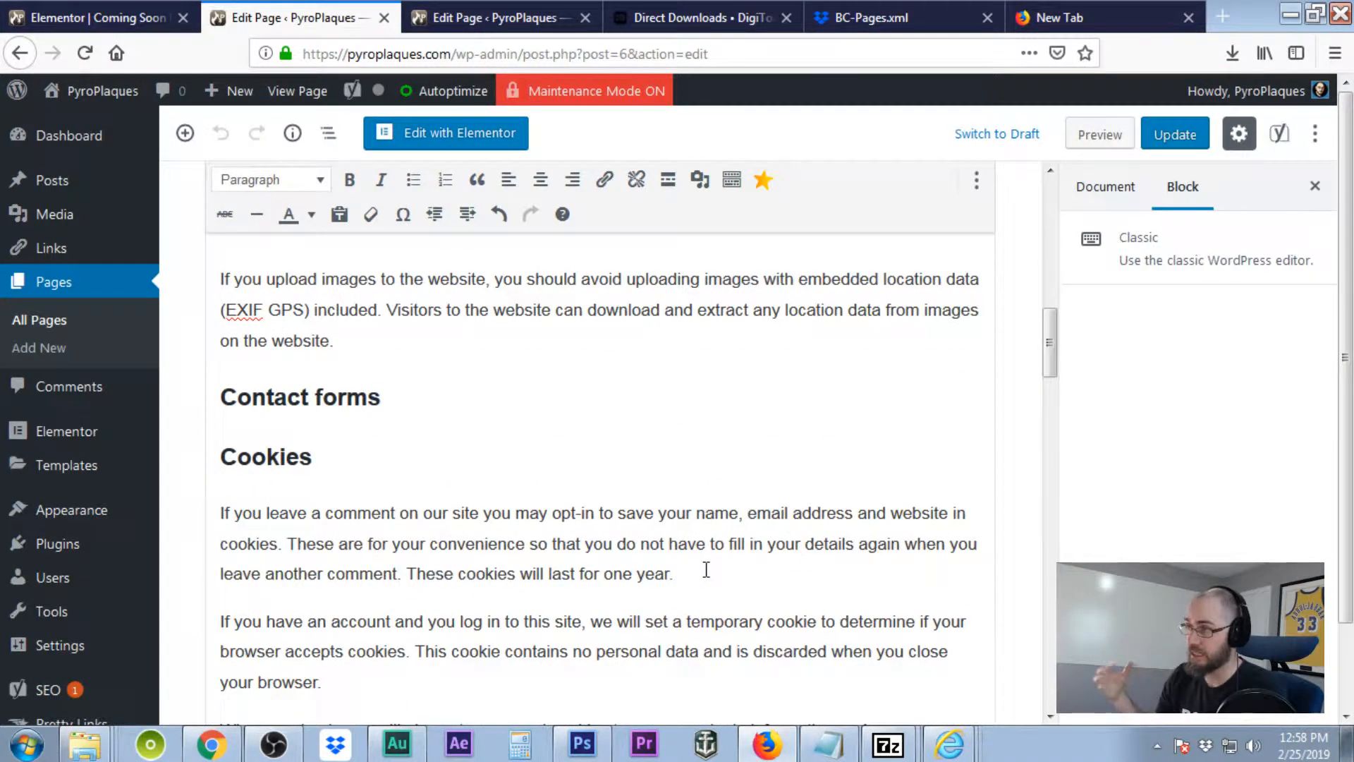
scroll(694, 459, down, 3)
scroll(694, 459, down, 7)
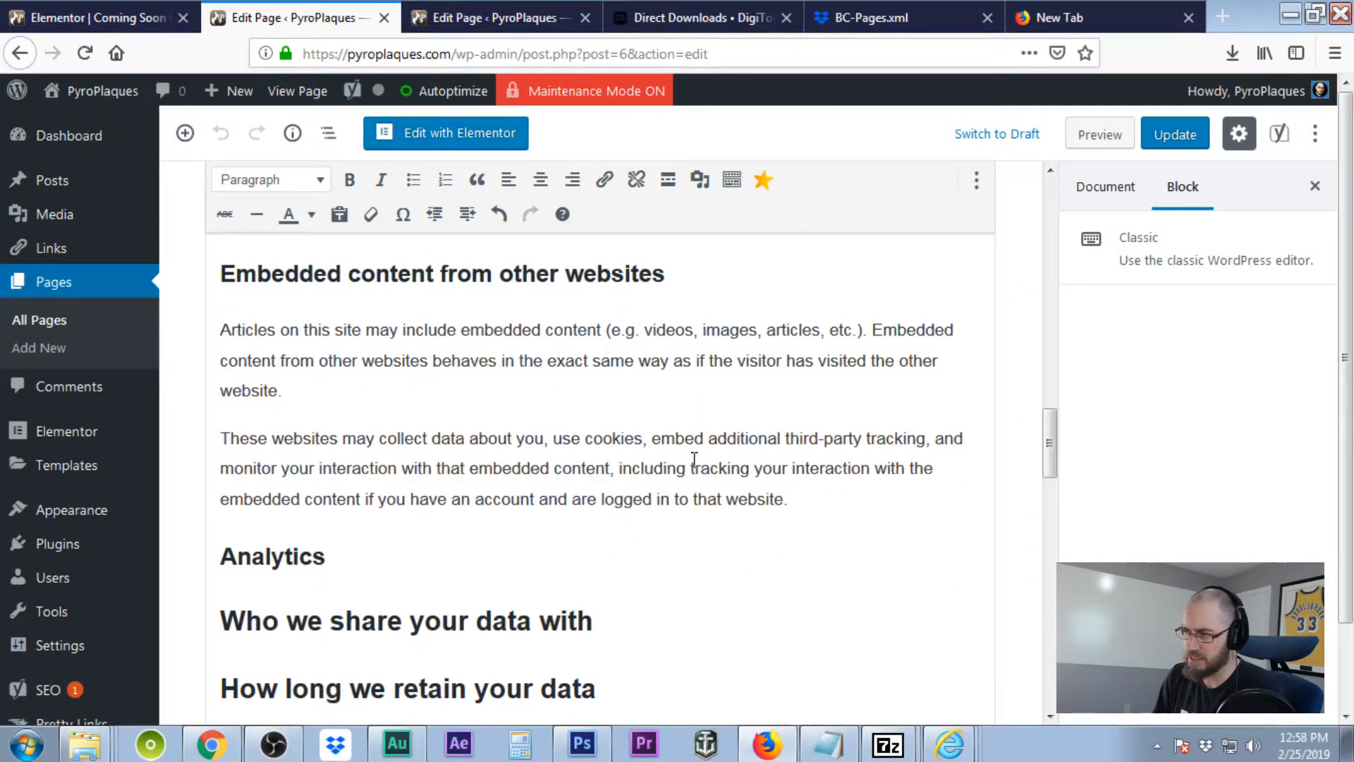
scroll(694, 459, down, 3)
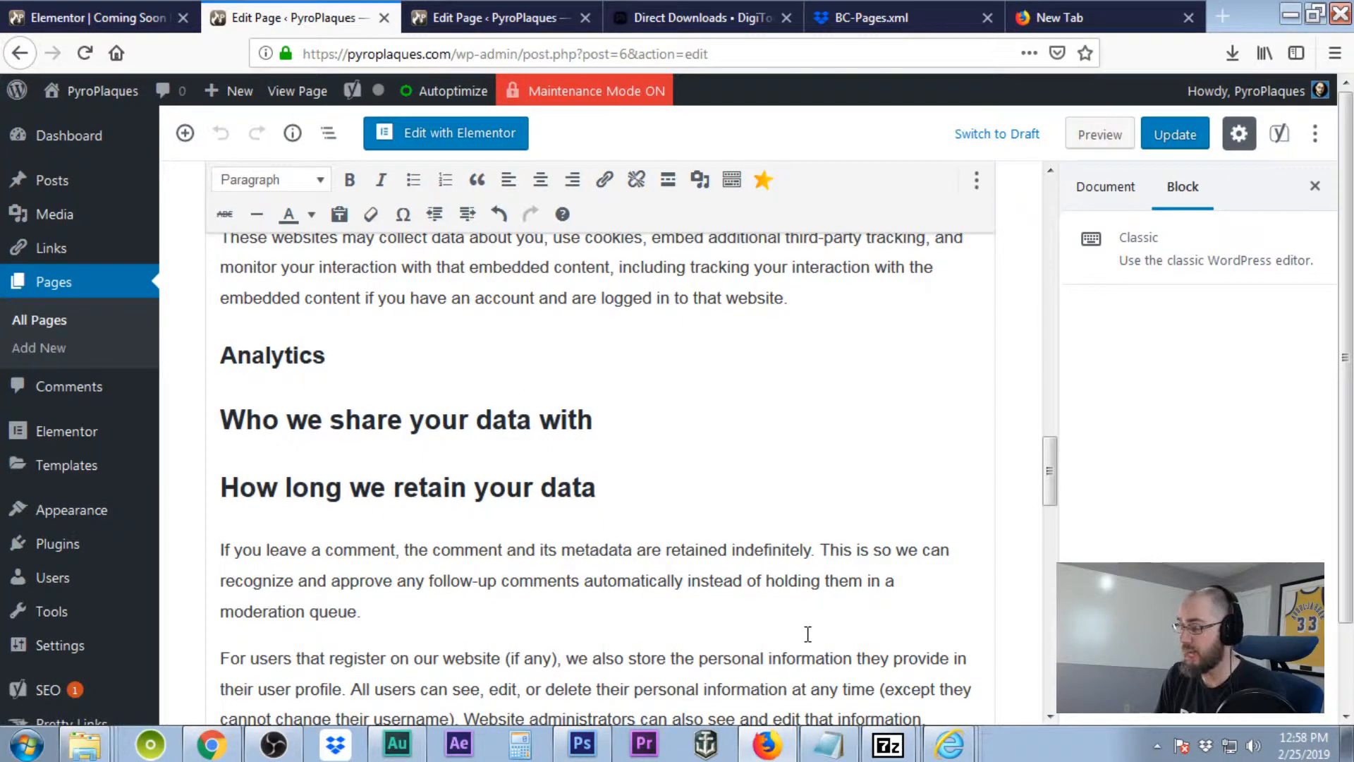
scroll(821, 632, down, 3)
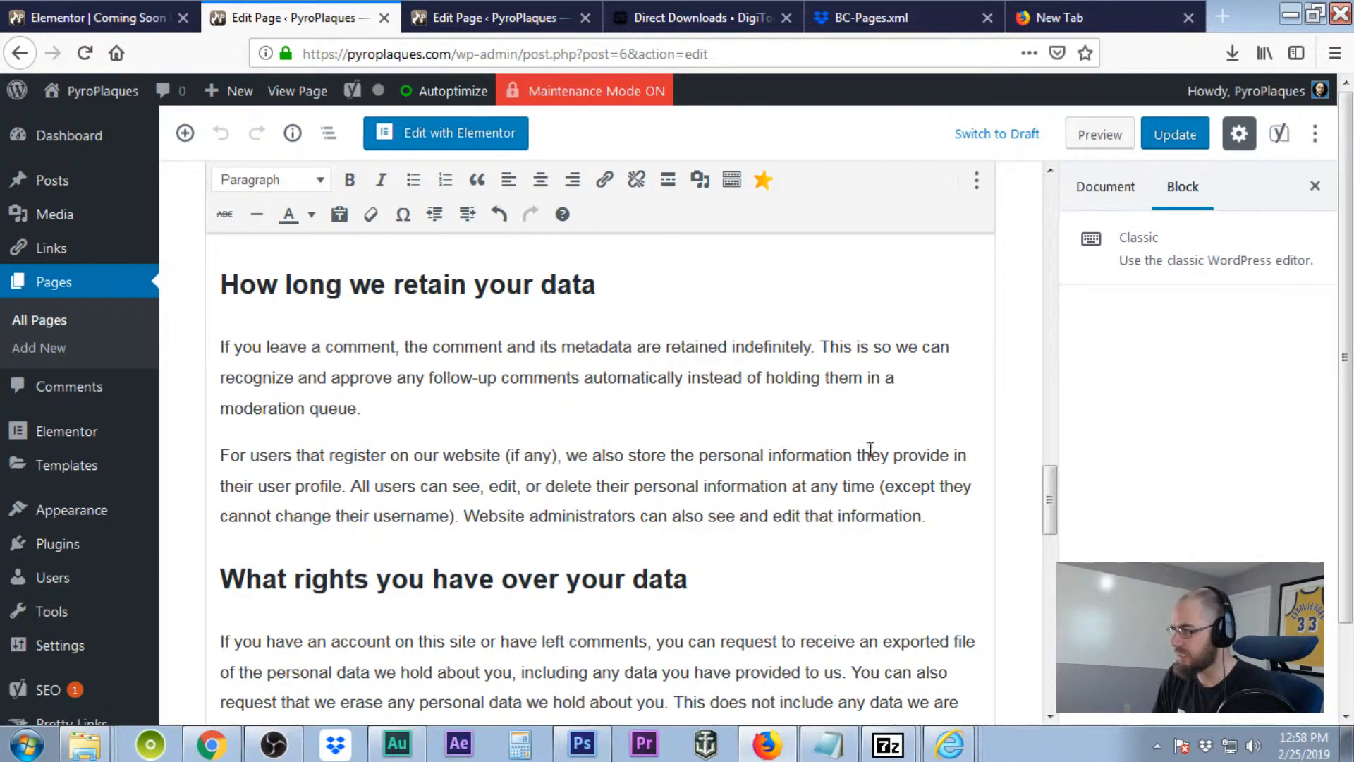
scroll(734, 429, down, 4)
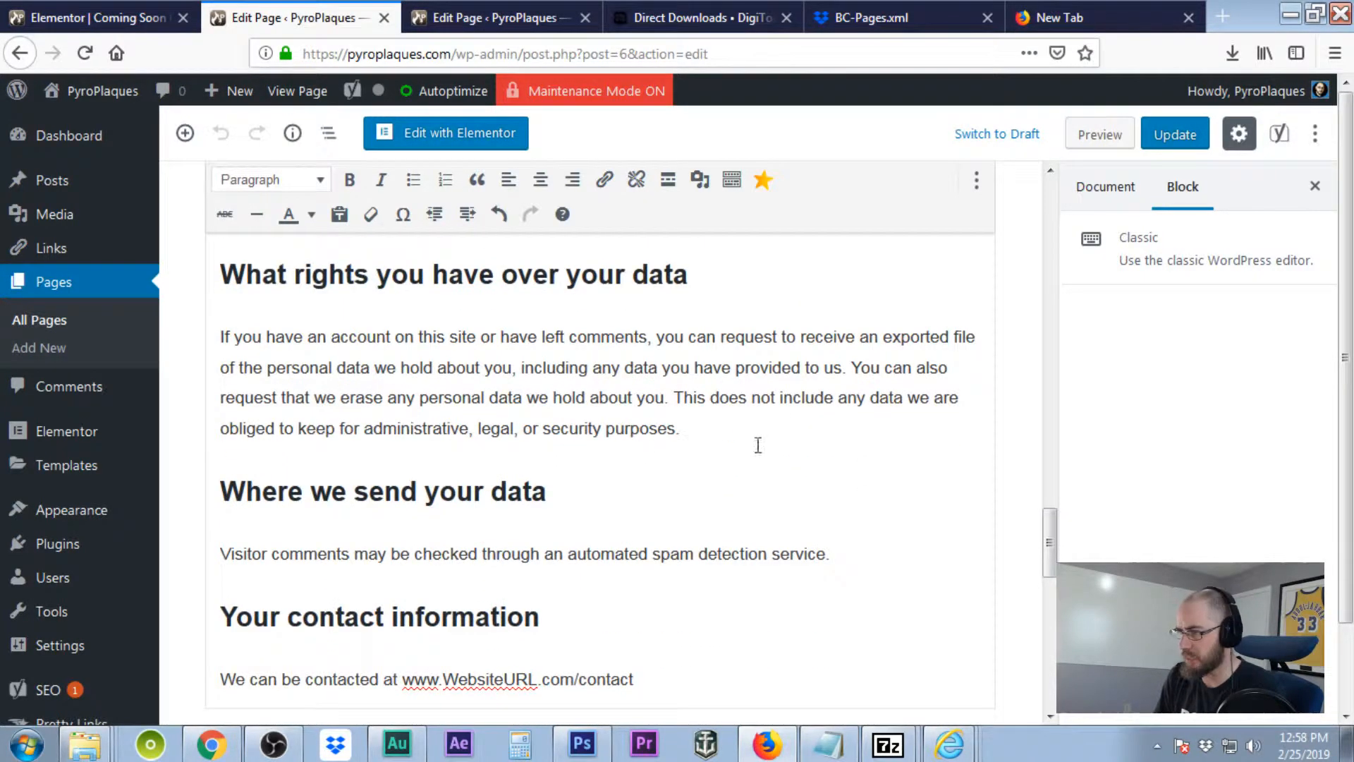
scroll(691, 547, down, 3)
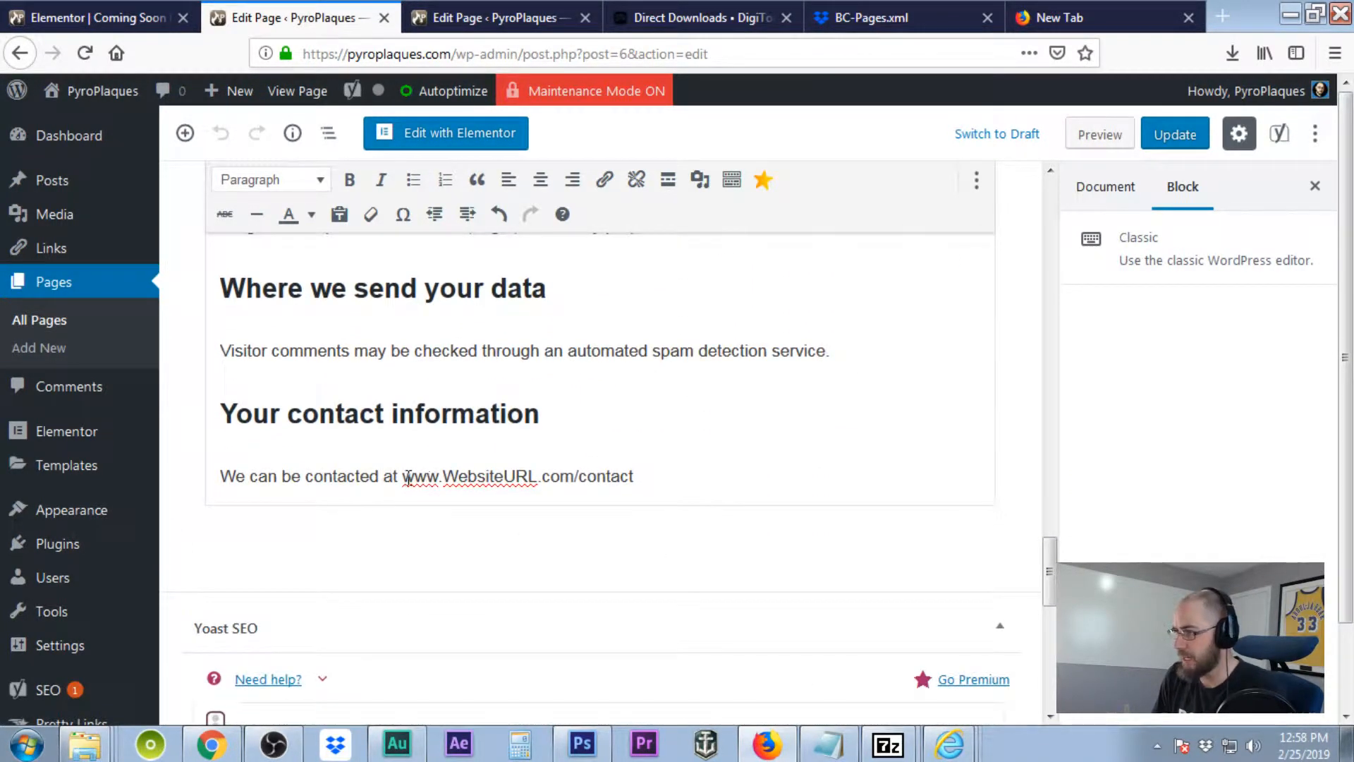
drag(444, 476, 537, 477)
key(ctrl+v)
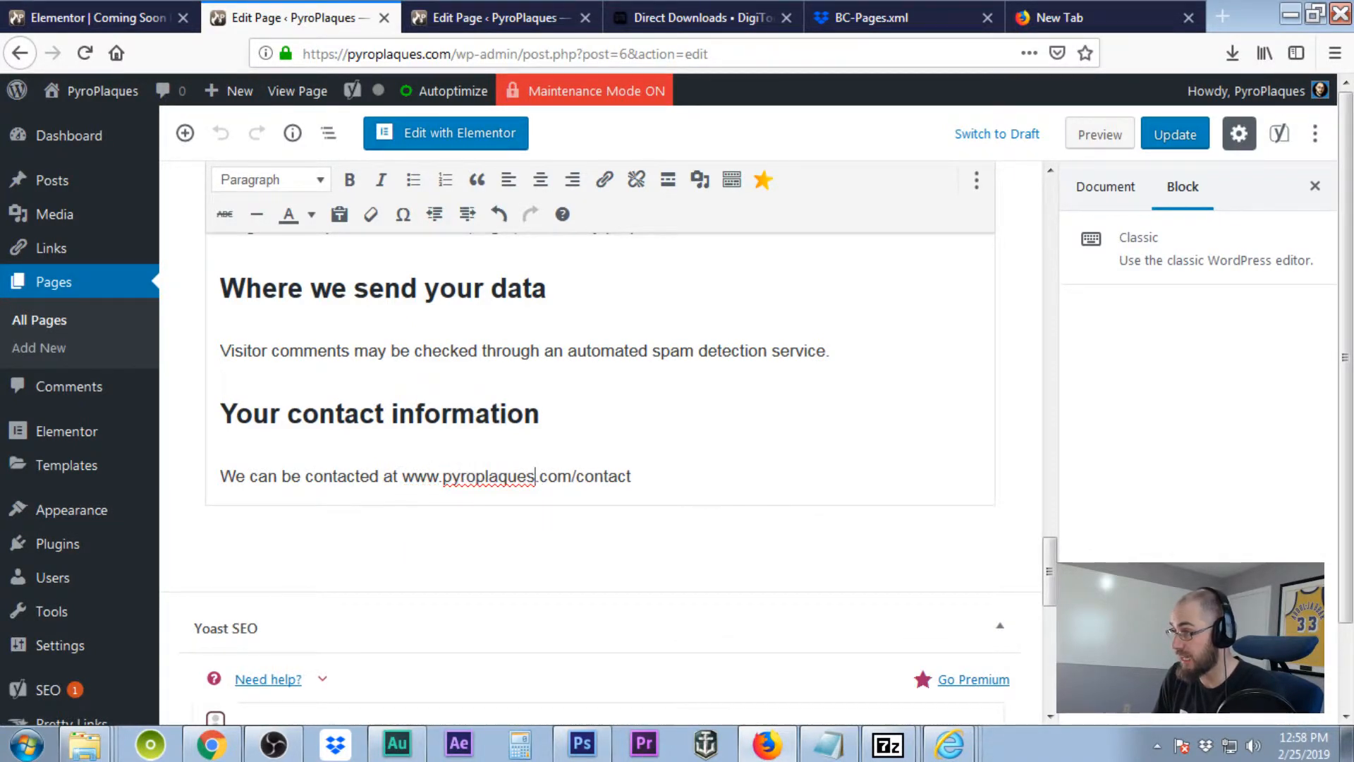
click(1176, 138)
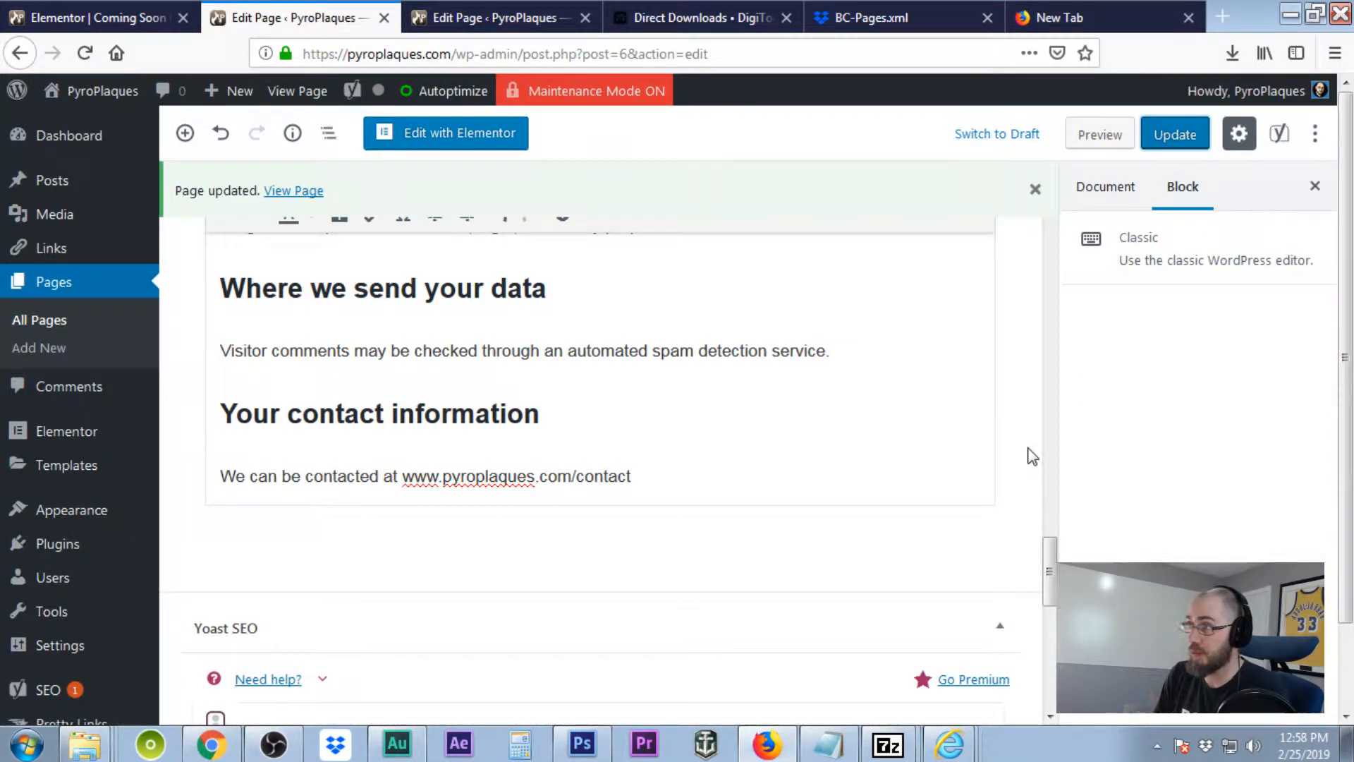
Bring up the Settings submenu in the WordPress admin sidebar.
mouse_move(101, 527)
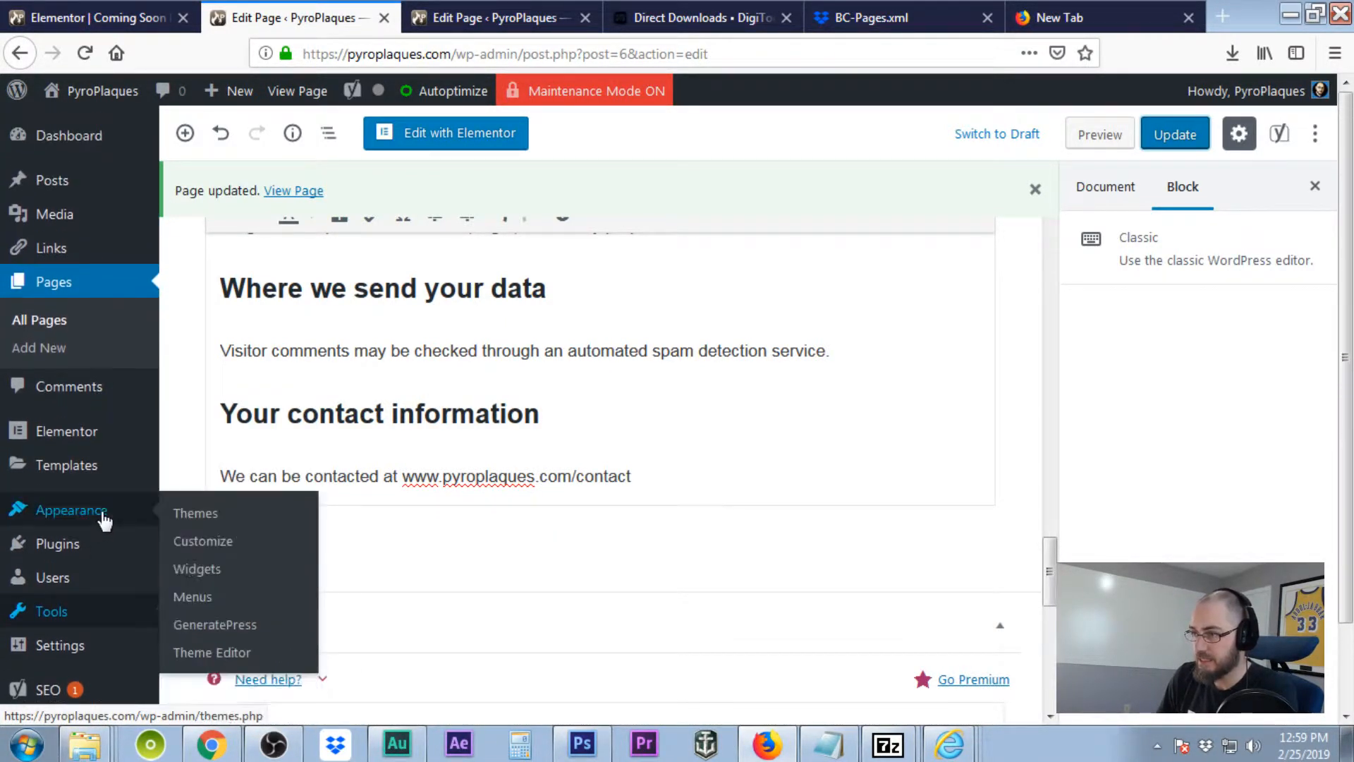
mouse_move(89, 616)
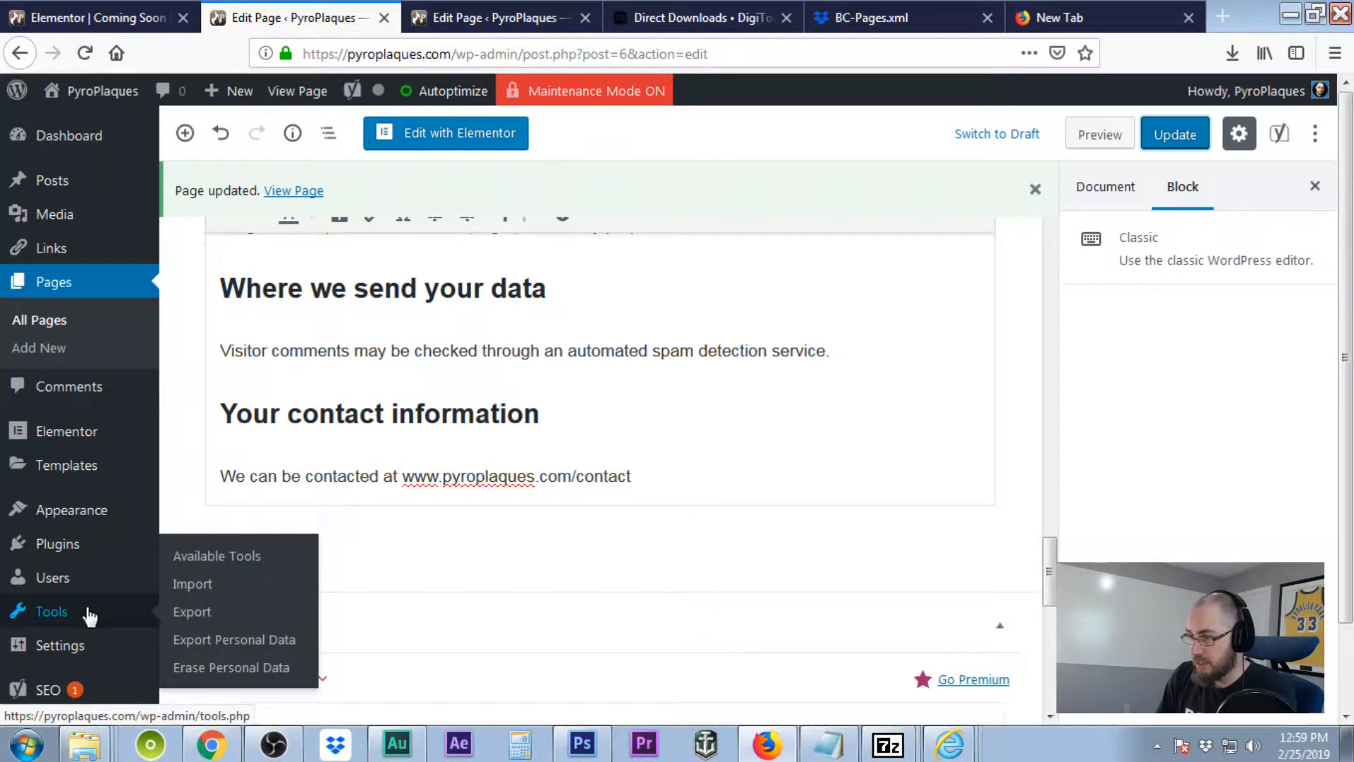
mouse_move(88, 648)
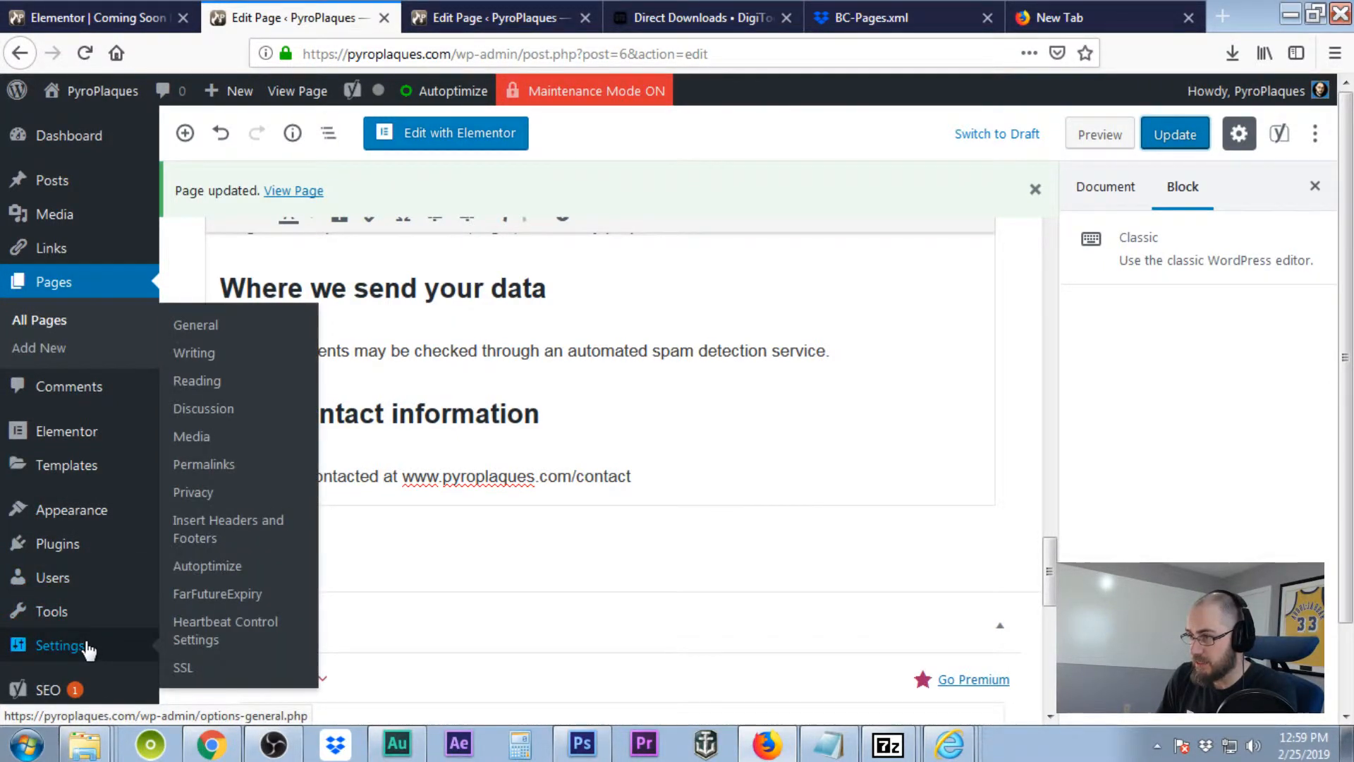
Under Settings > Privacy, choose the existing 'Privacy Policy' page as the site's privacy page.
click(213, 496)
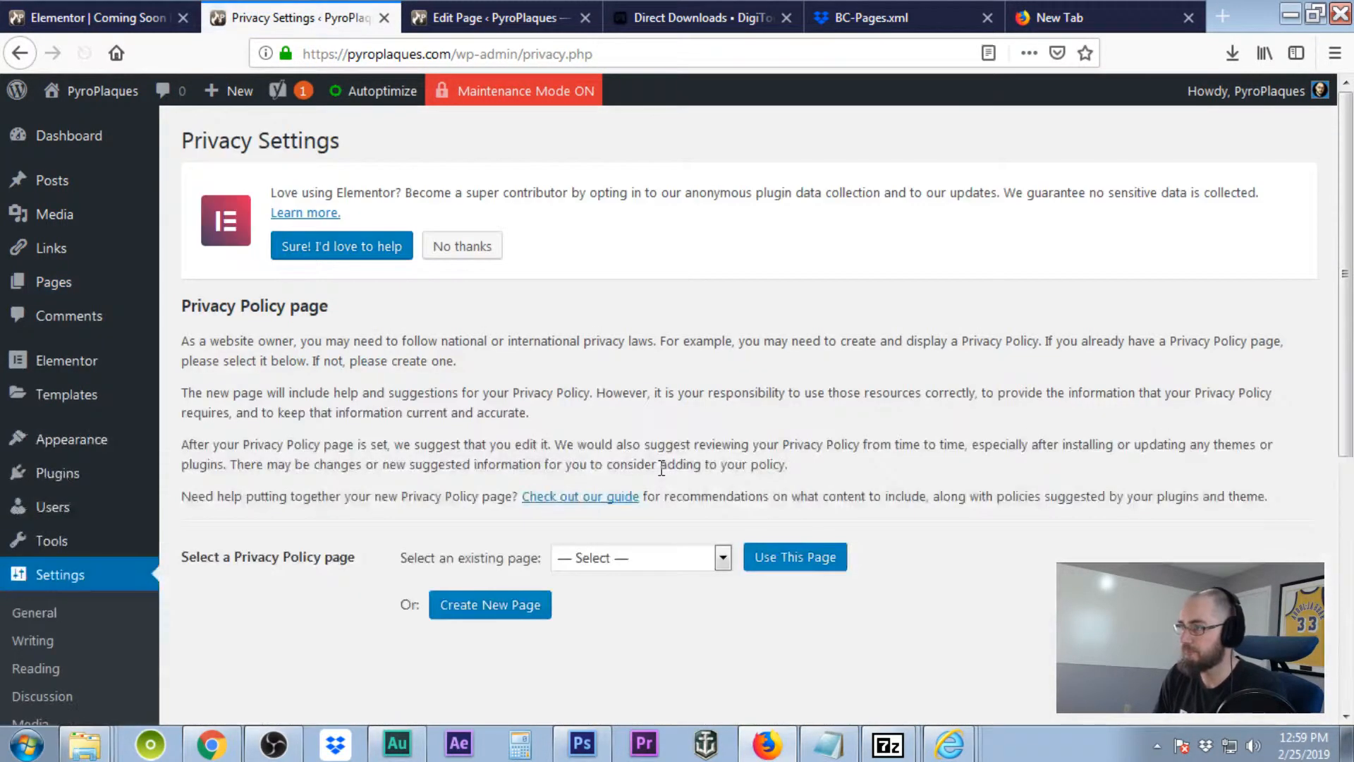
click(723, 561)
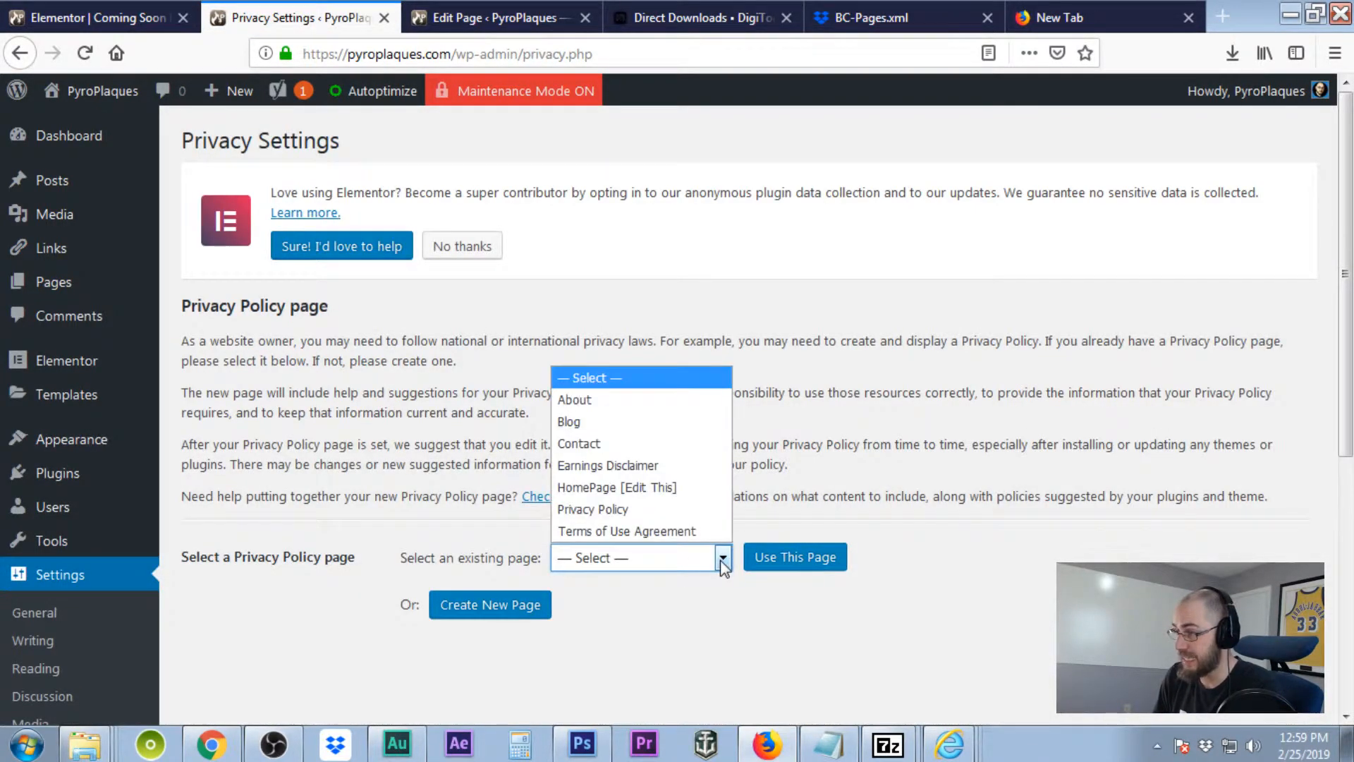
click(624, 511)
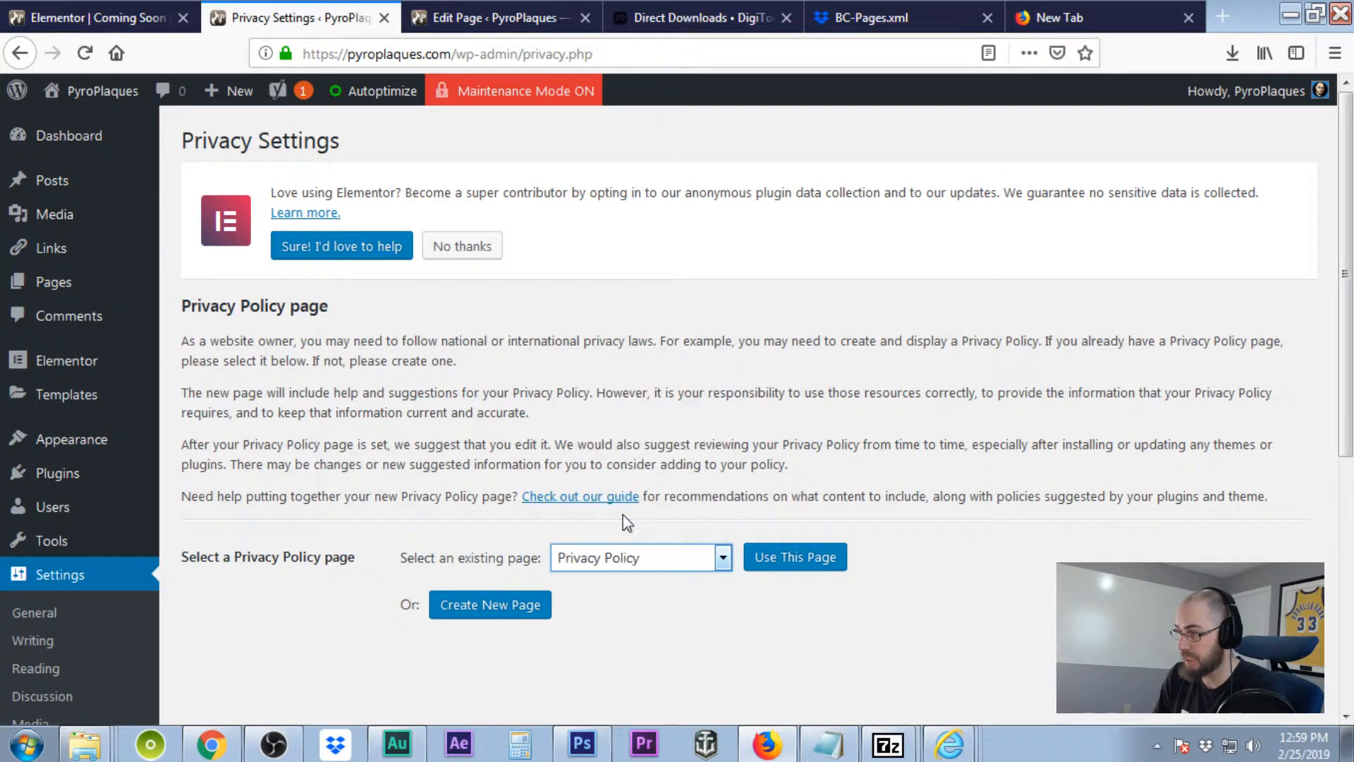
click(794, 557)
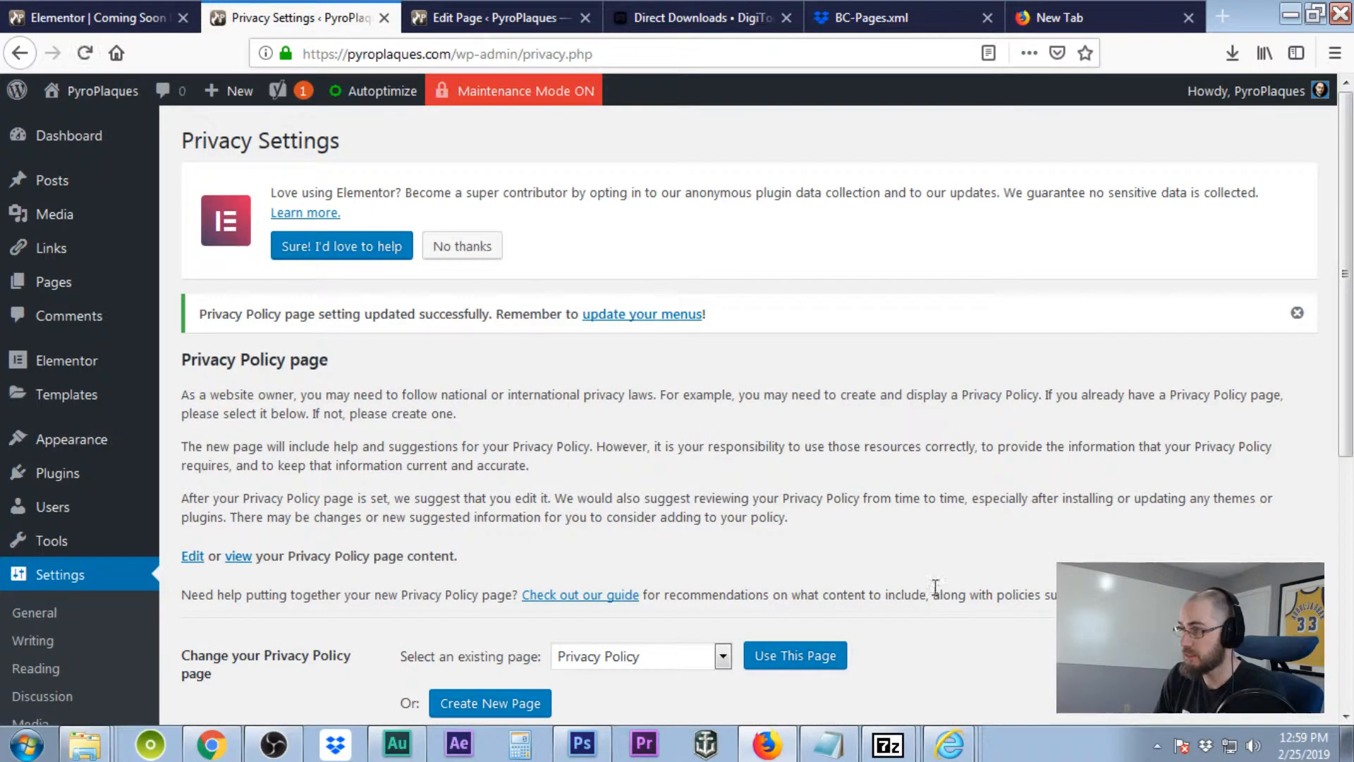
scroll(935, 591, down, 5)
scroll(934, 593, up, 5)
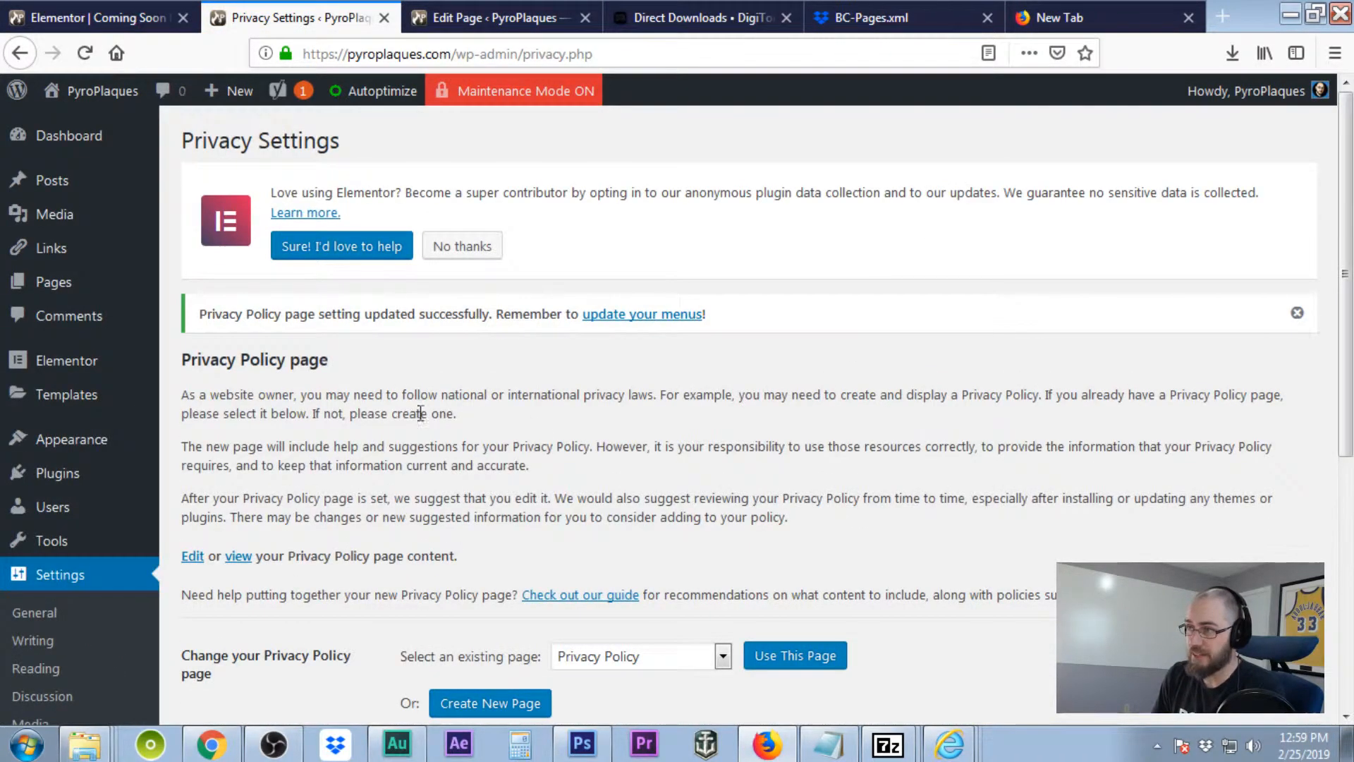
Replace 'WebsiteURL' in the Terms of Use contact line with pyroplaques, then save the page.
click(199, 312)
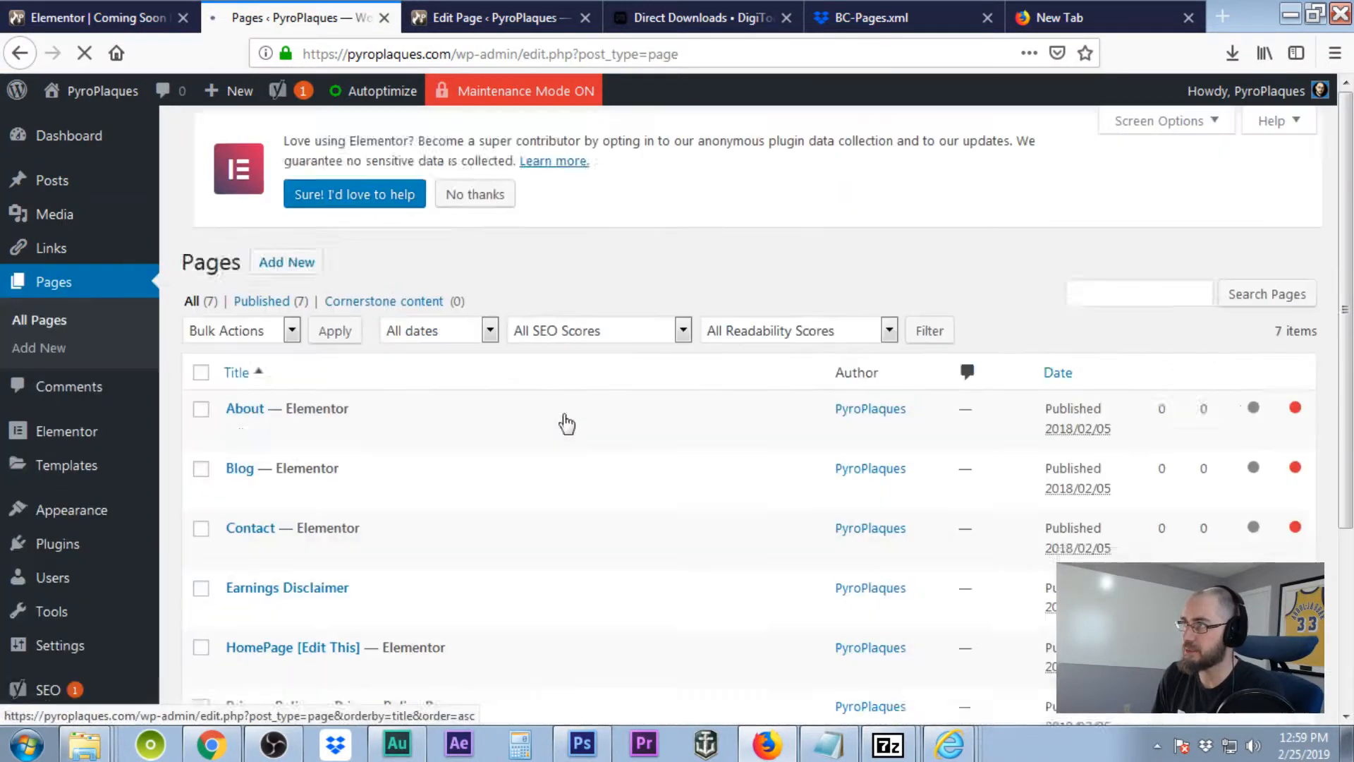
scroll(570, 441, down, 4)
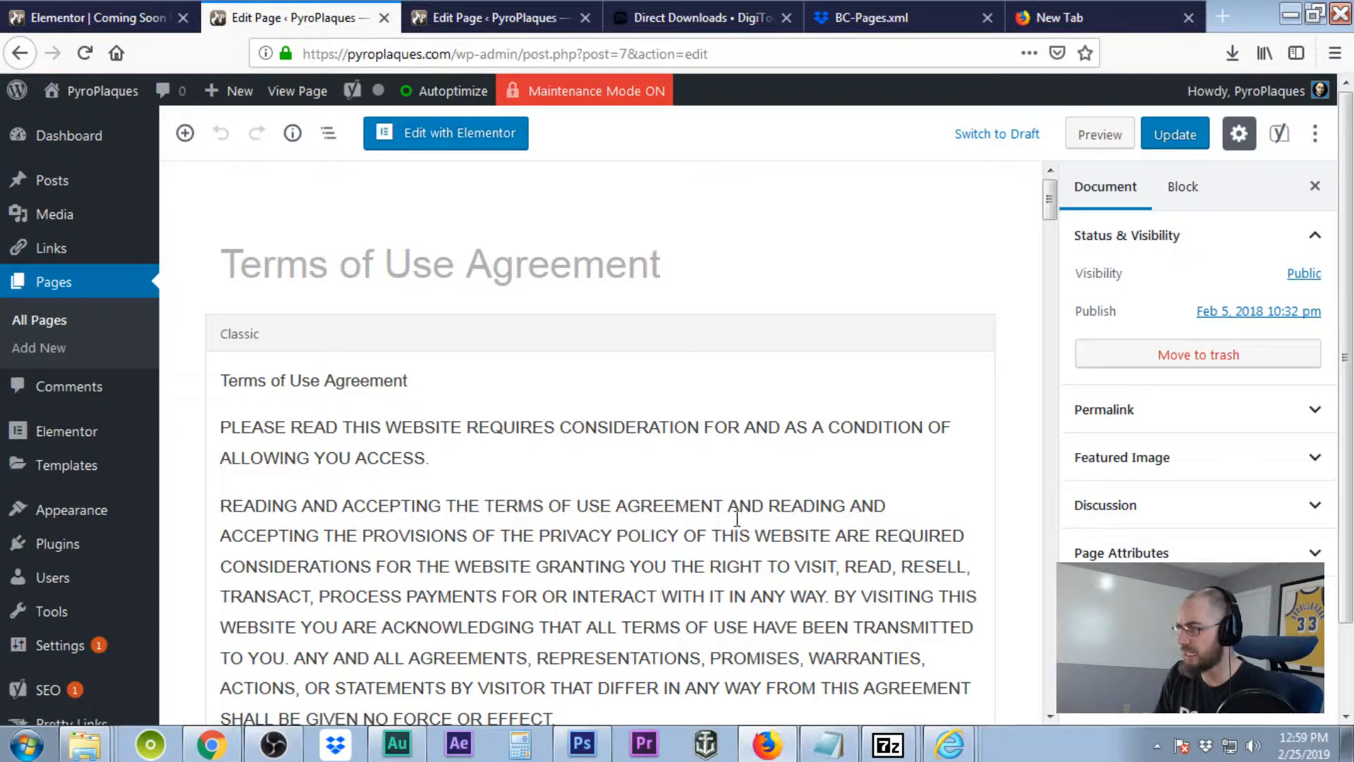
scroll(736, 518, down, 9)
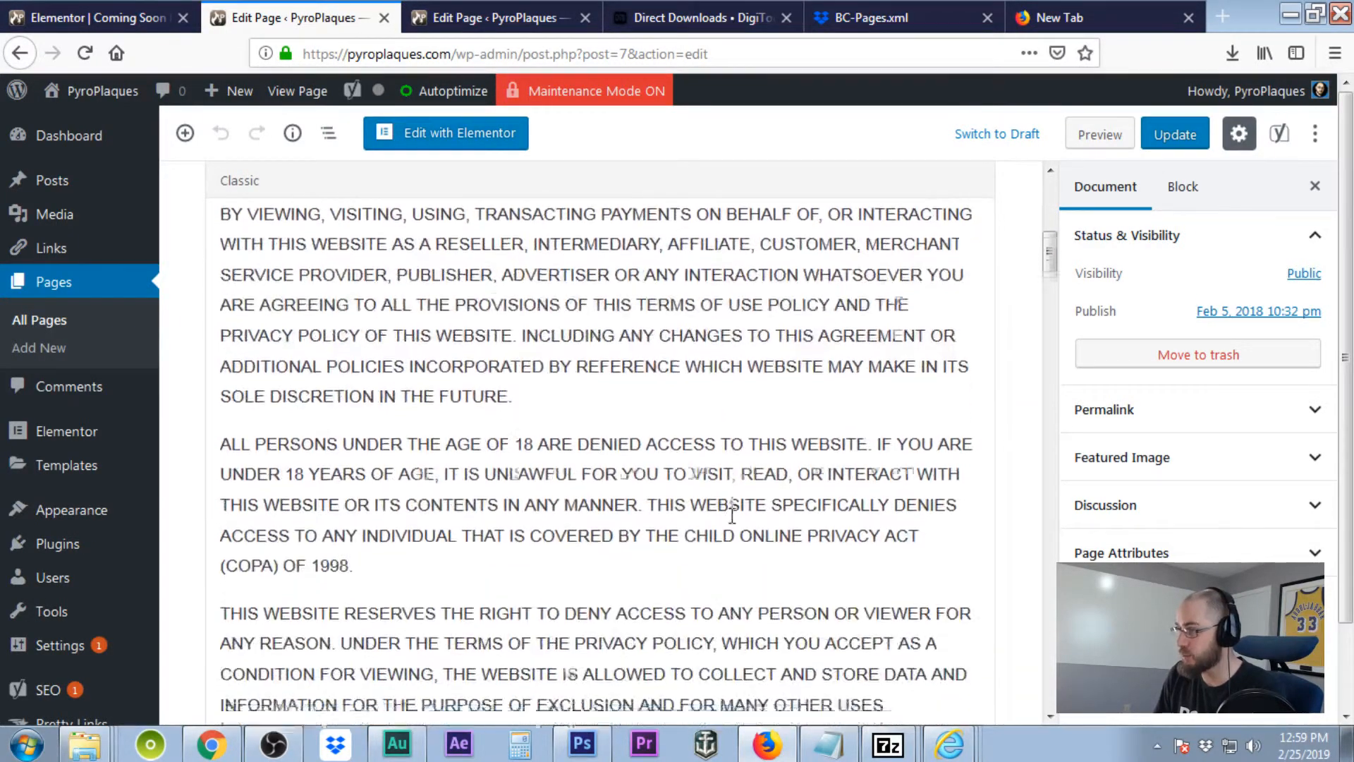
scroll(732, 515, down, 17)
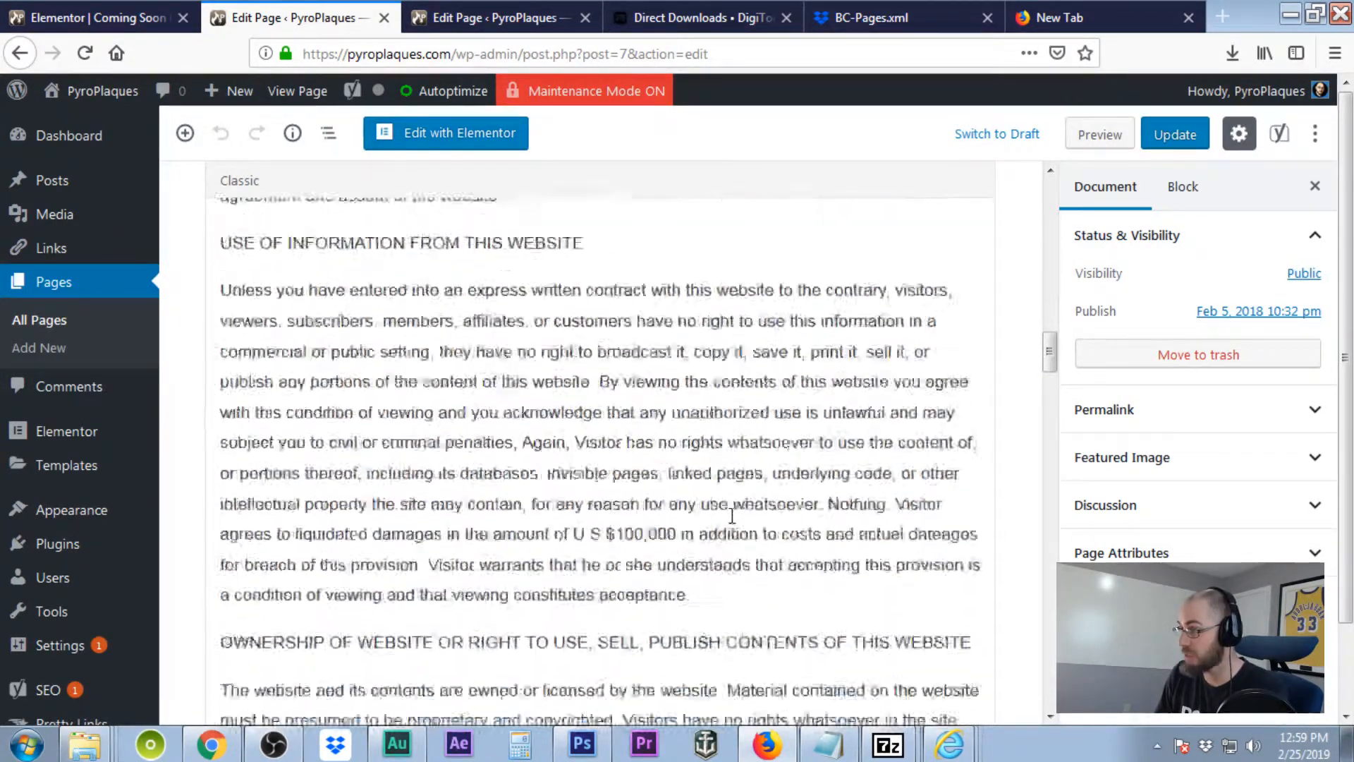
scroll(732, 516, down, 16)
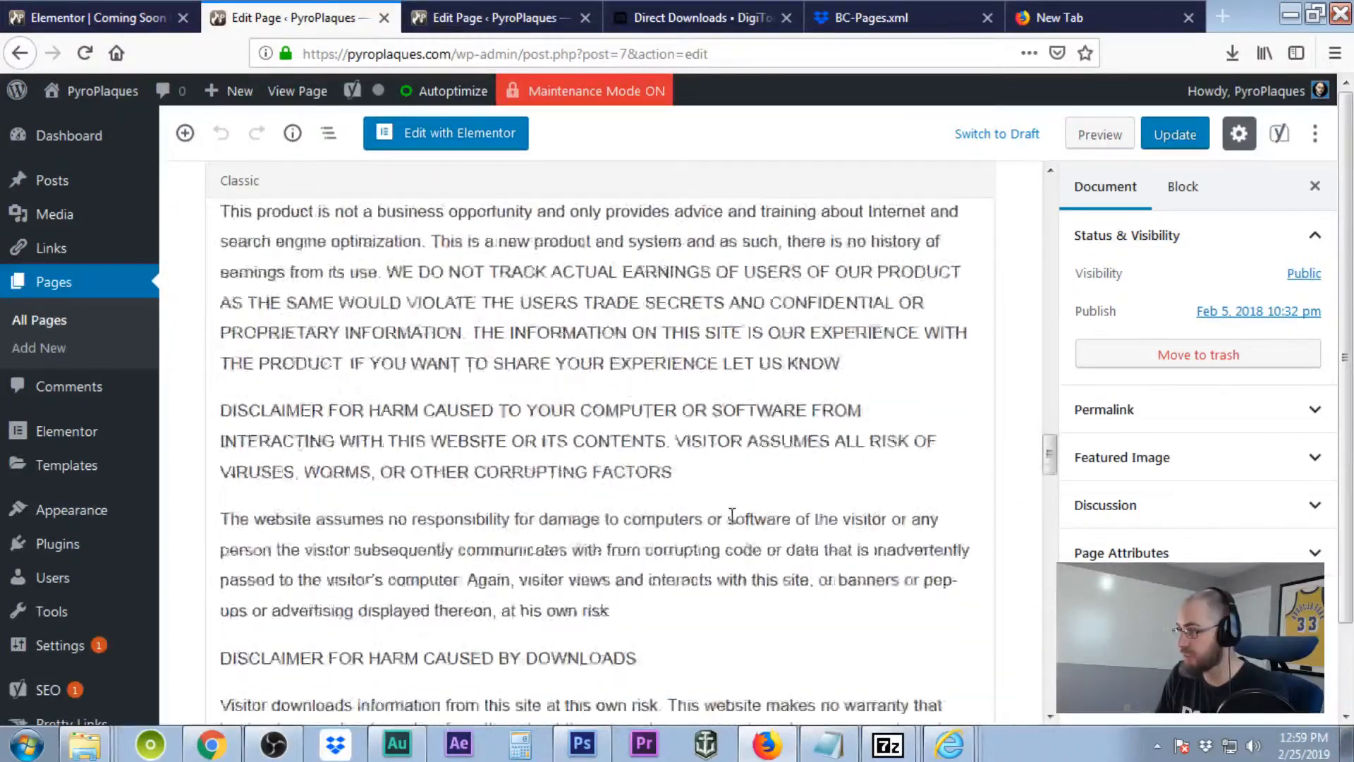
scroll(732, 515, down, 18)
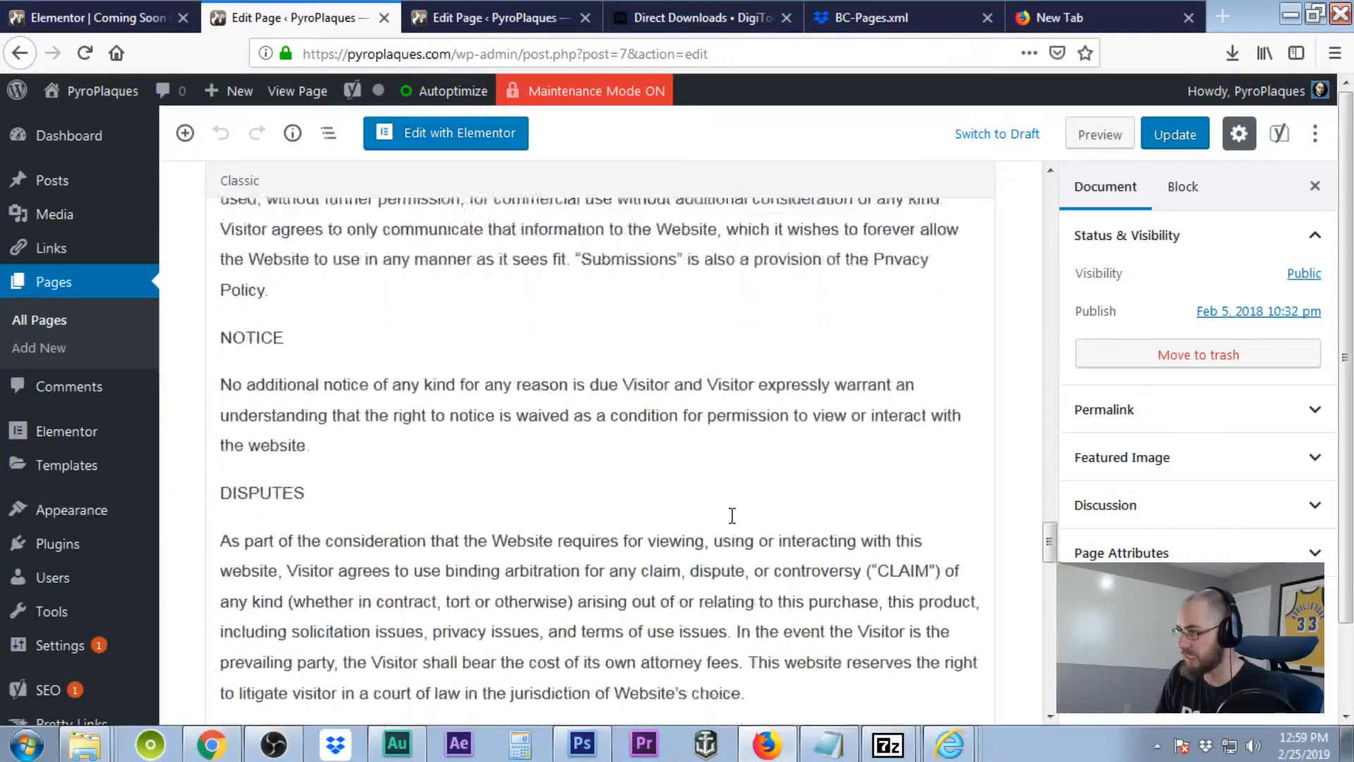
scroll(732, 515, down, 18)
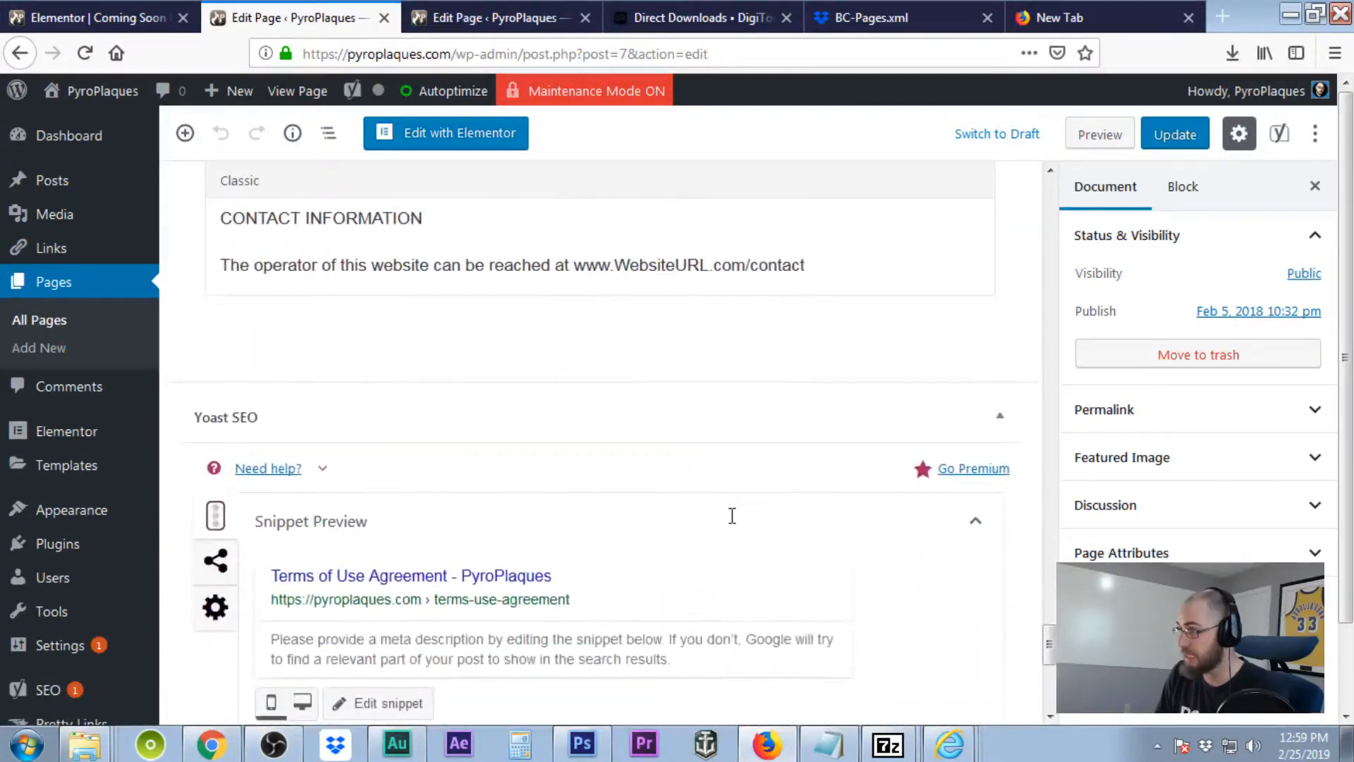
scroll(732, 516, up, 5)
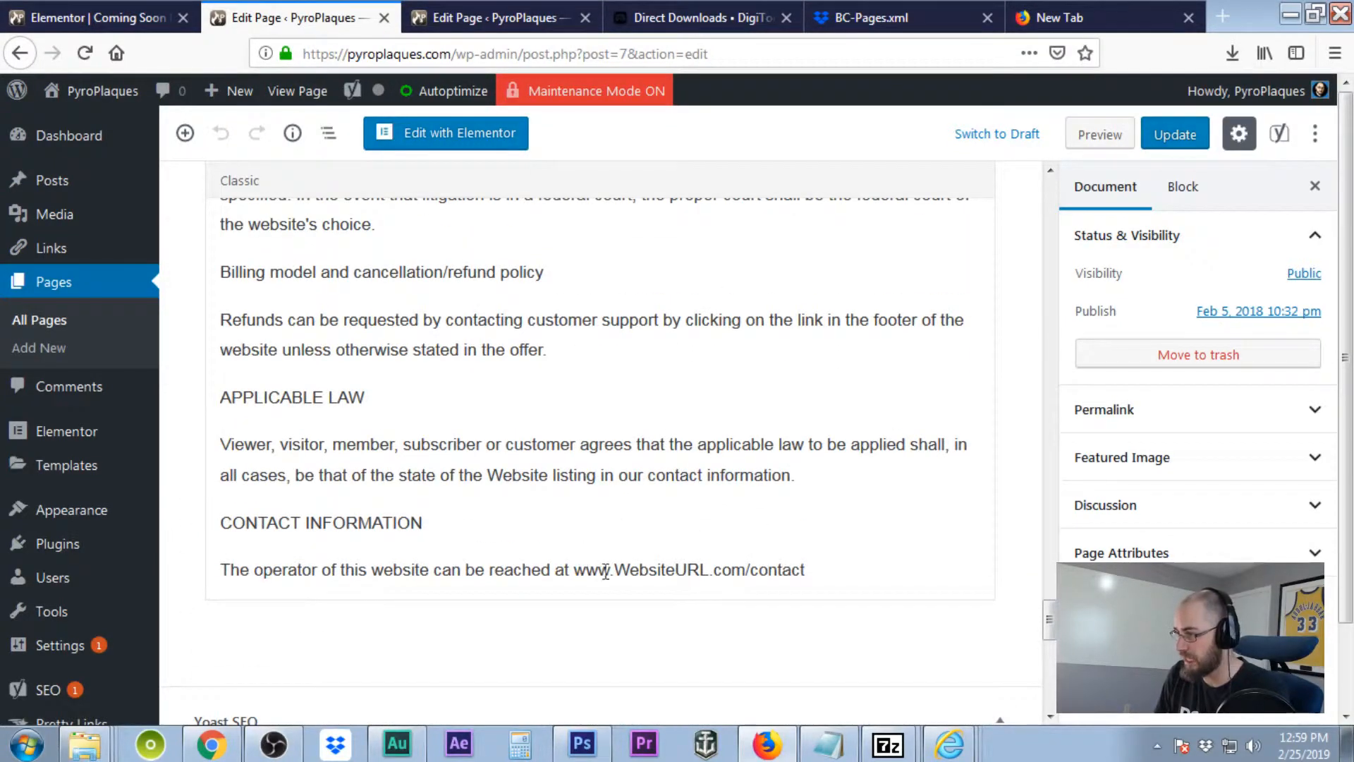
drag(615, 570, 708, 600)
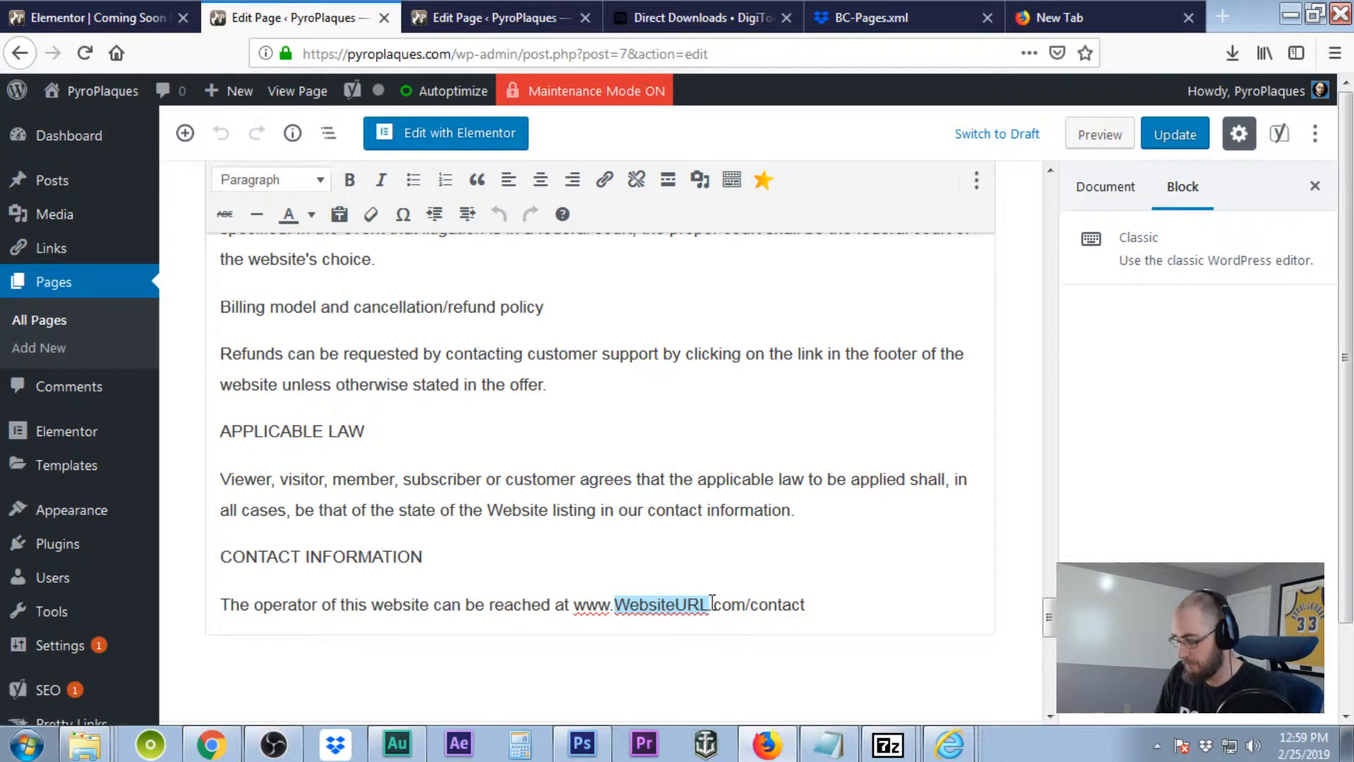
text(pyroplaques)
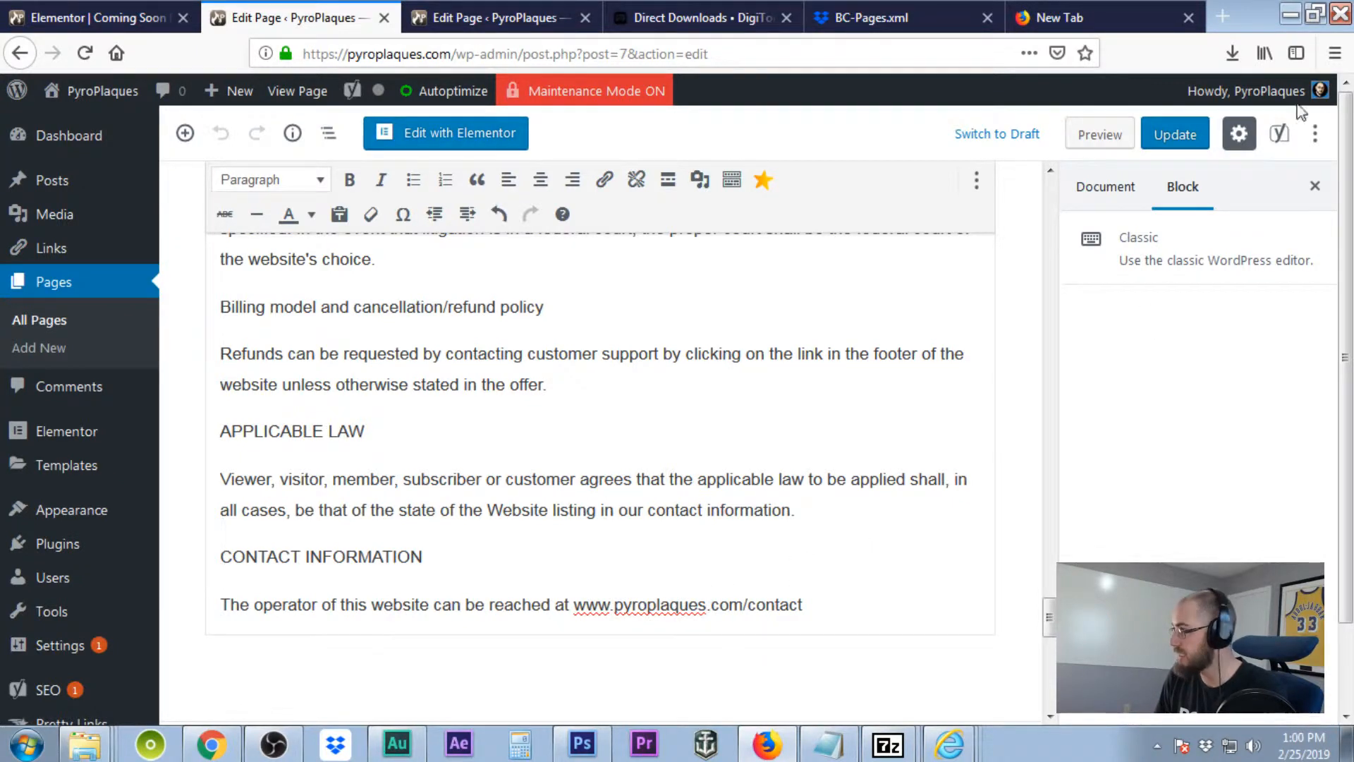
key(ctrl+s)
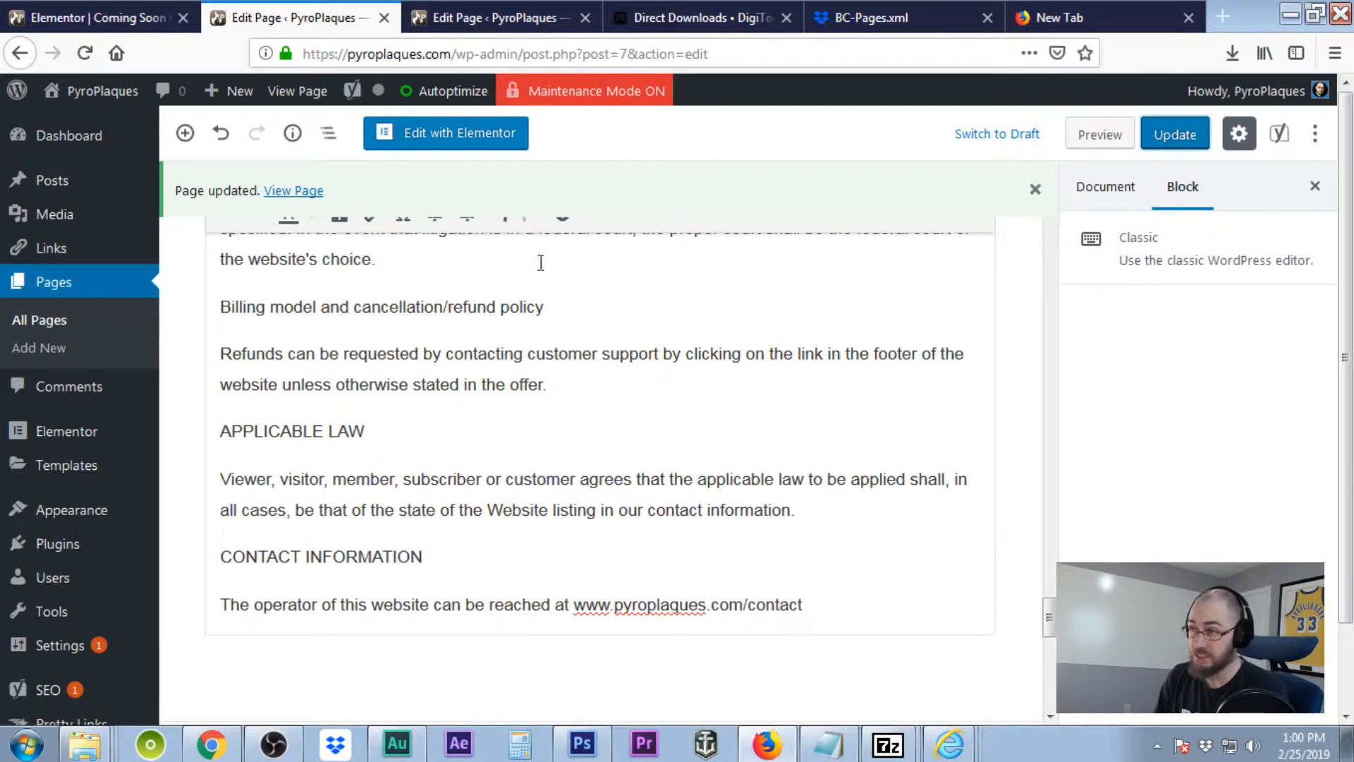
Return to the All Pages list and scroll through its seven published pages.
click(60, 321)
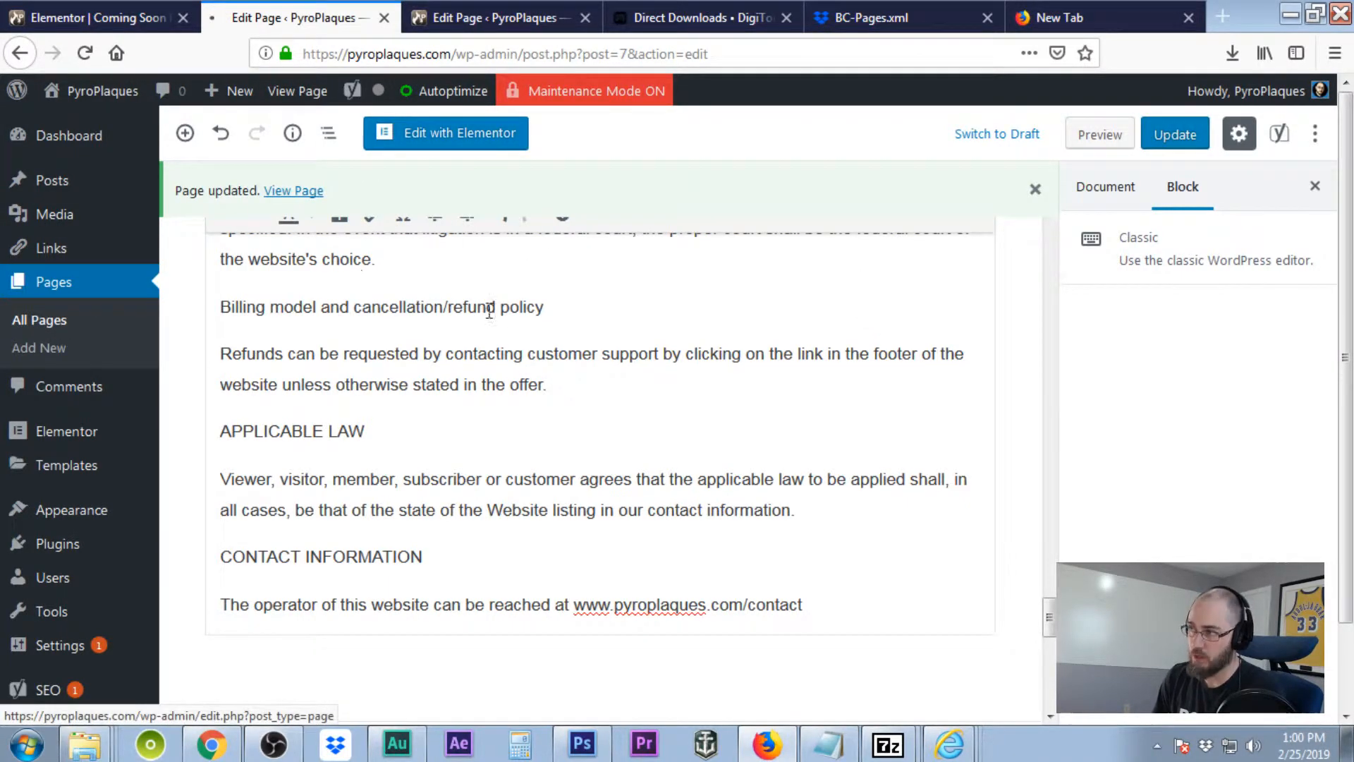
scroll(511, 322, down, 3)
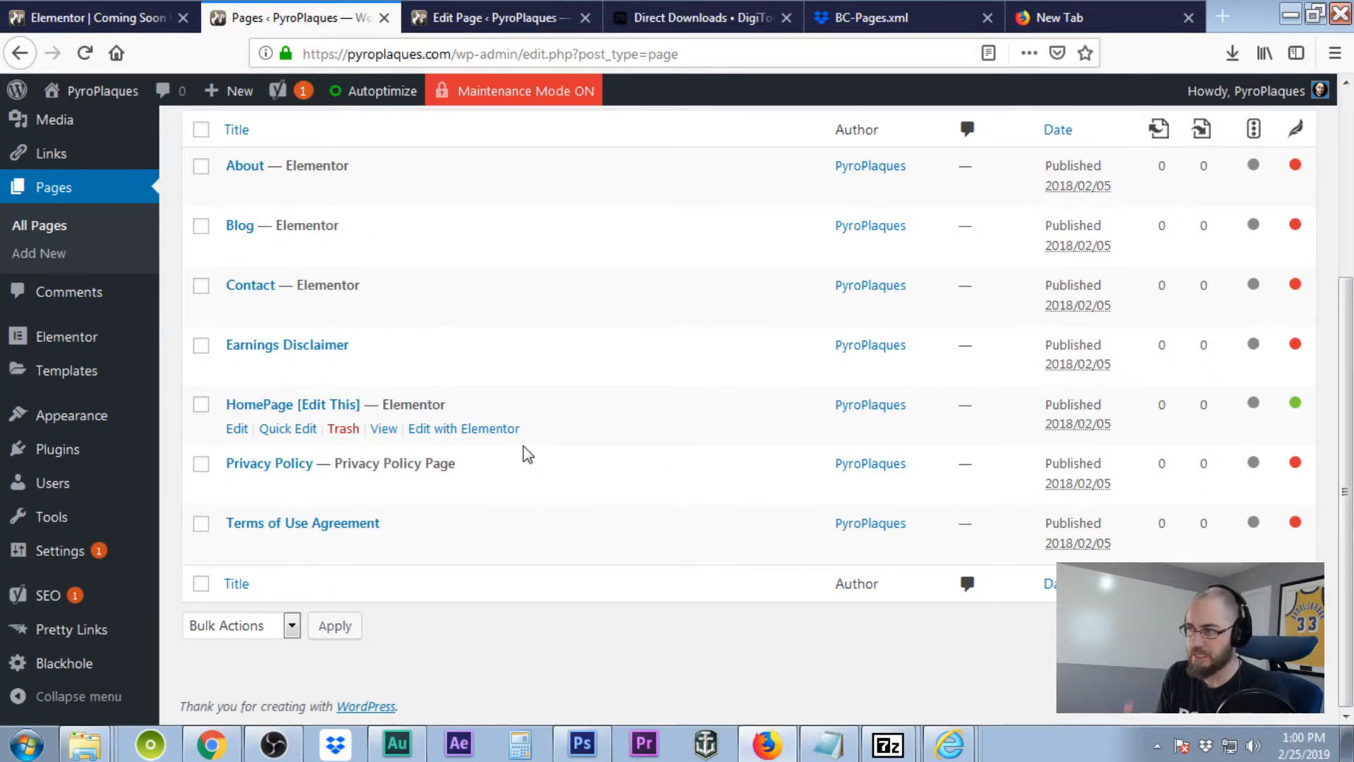
scroll(341, 453, up, 3)
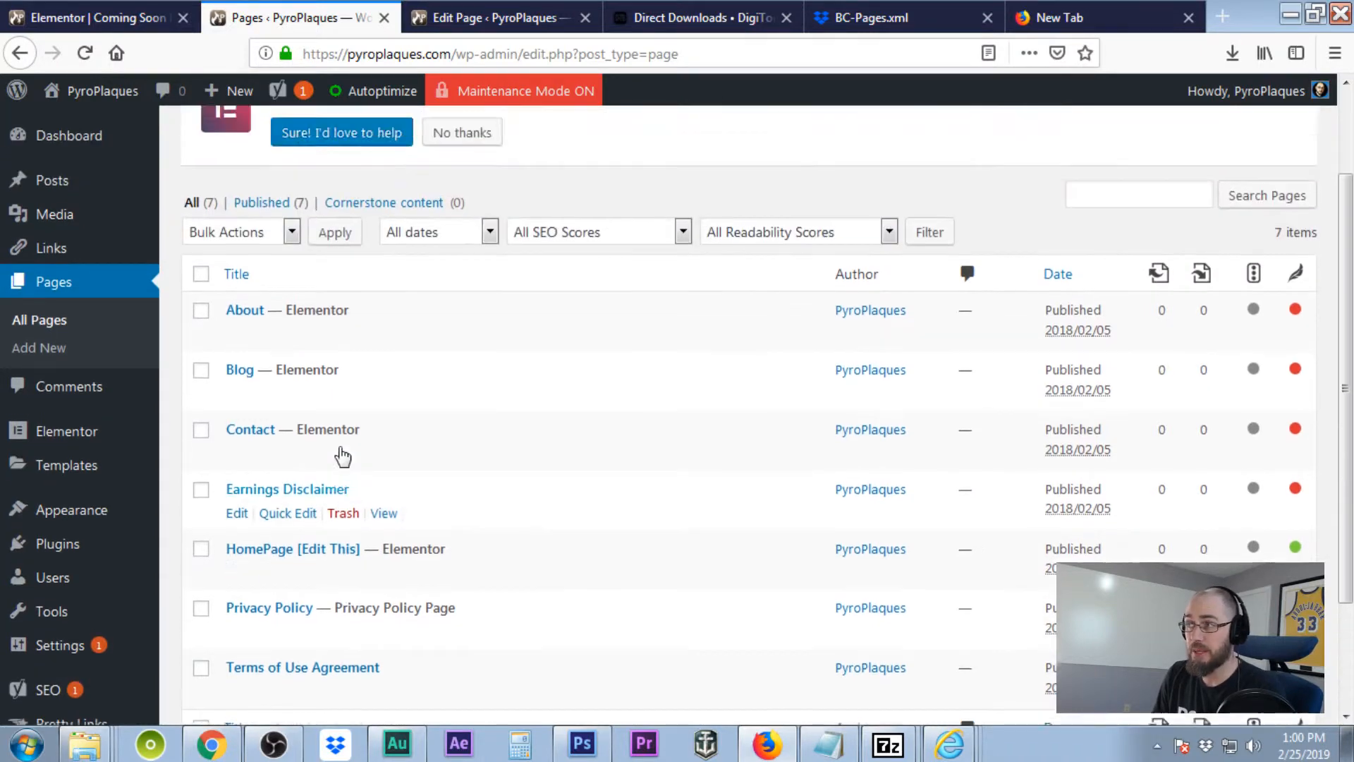
scroll(599, 468, down, 4)
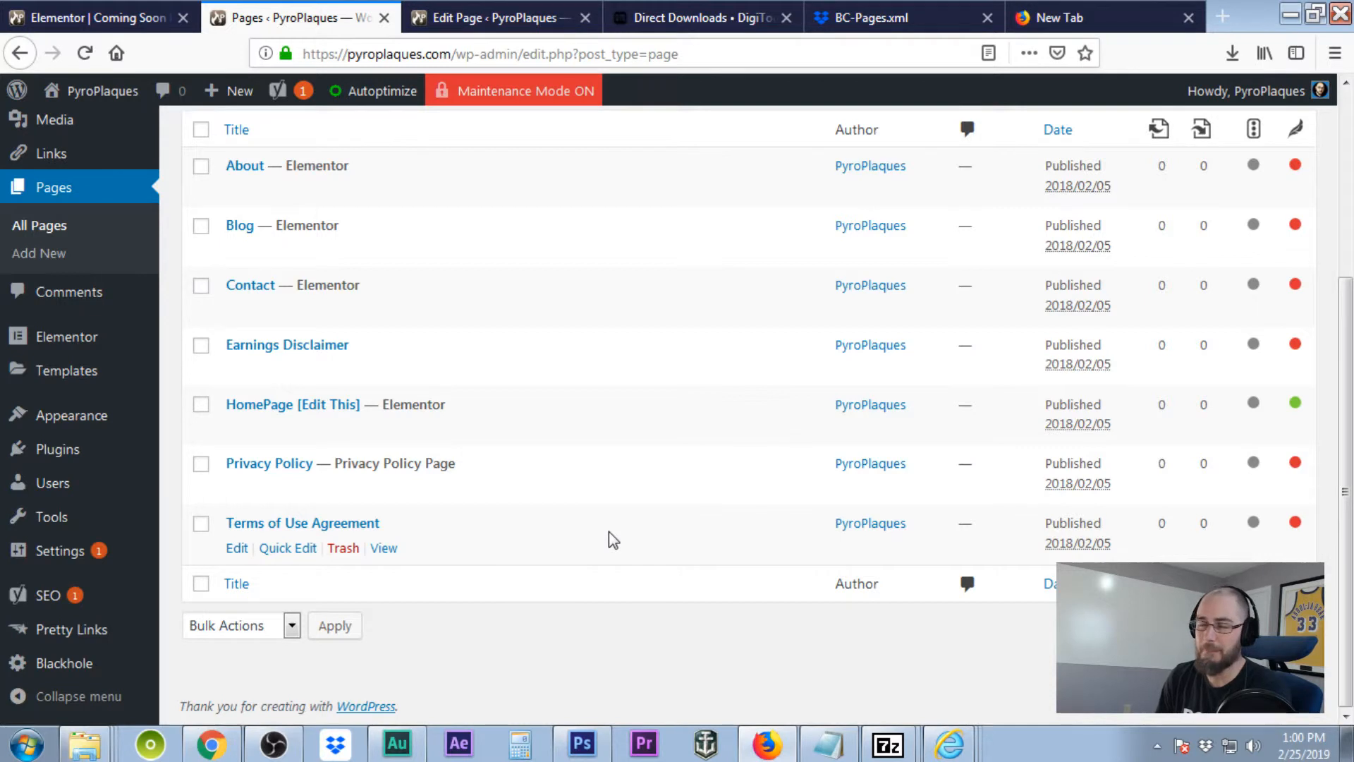
scroll(608, 540, up, 5)
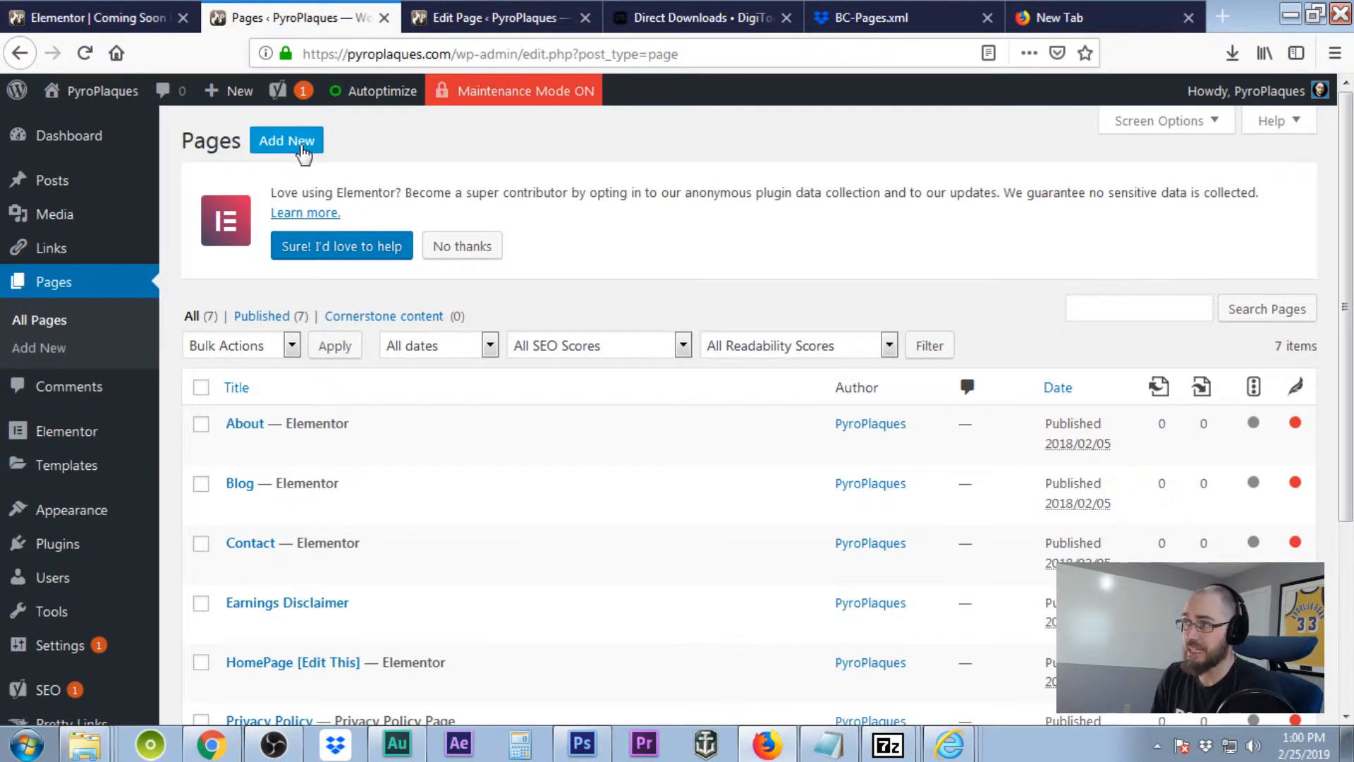
Add a new page and title it 'Portfolio - PyroPlaques'.
click(301, 145)
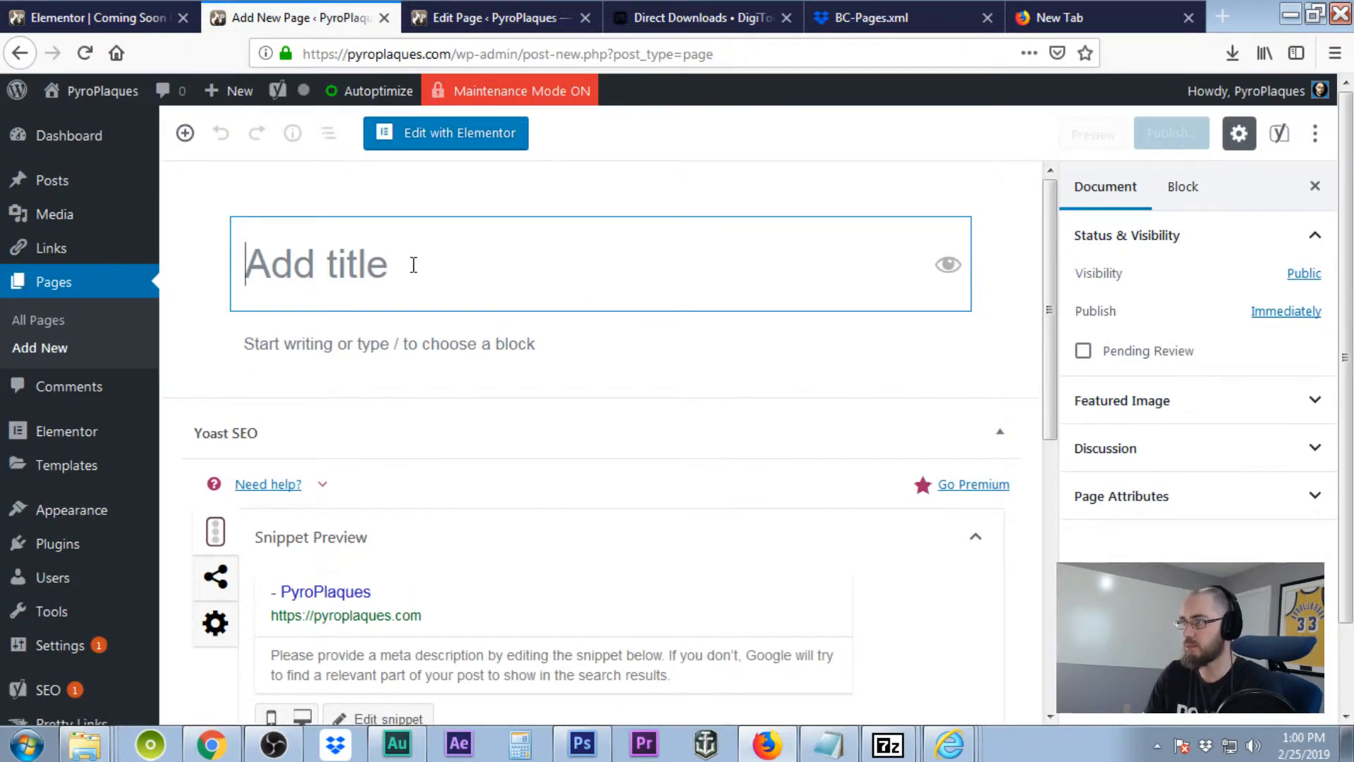
text(Portf)
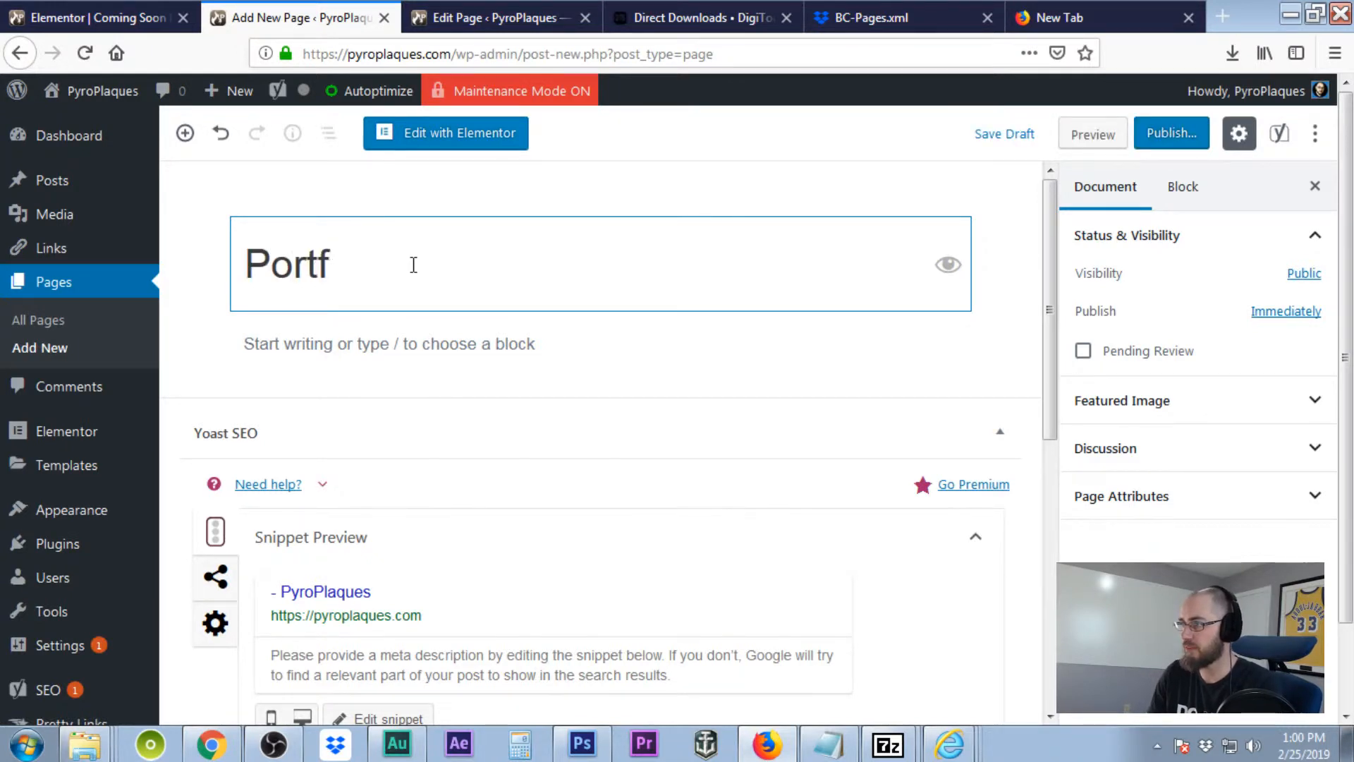
text(olio -)
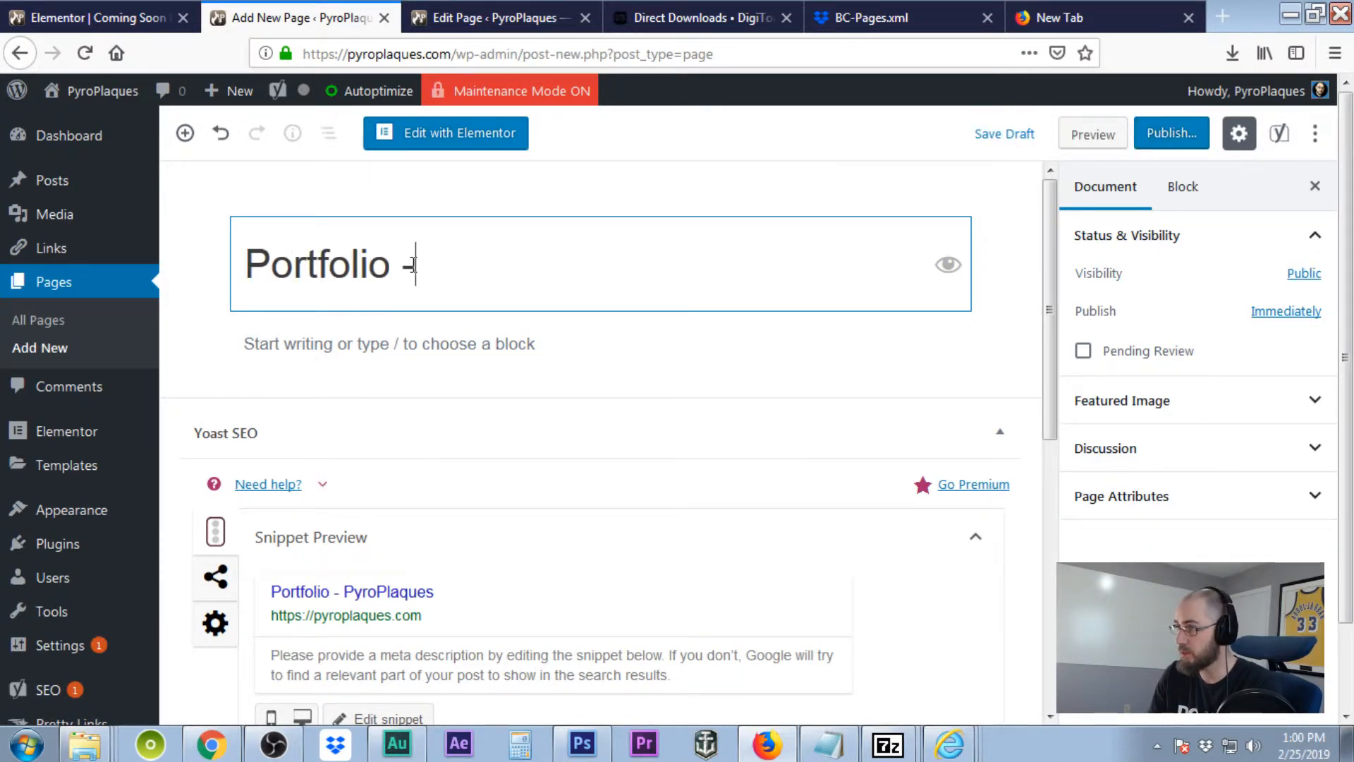
text( Pyro)
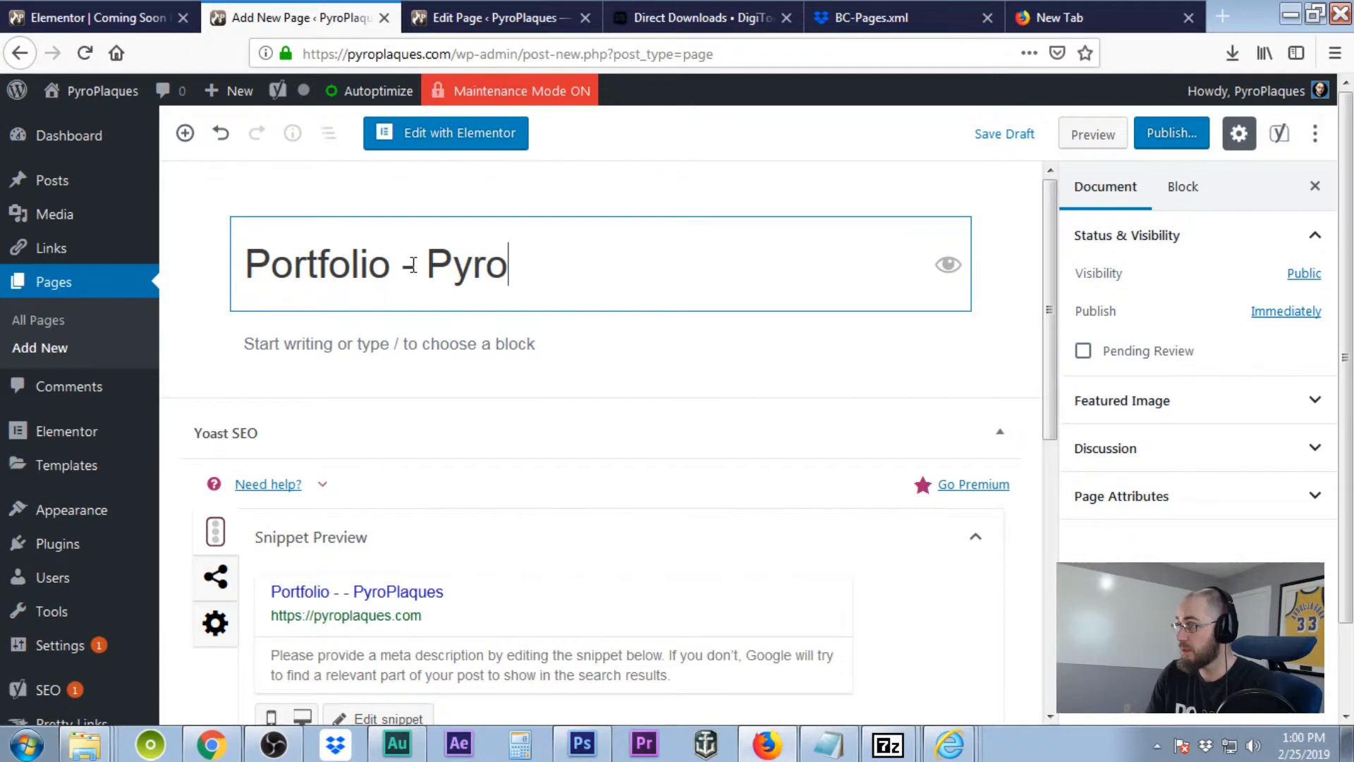
text(Plaques)
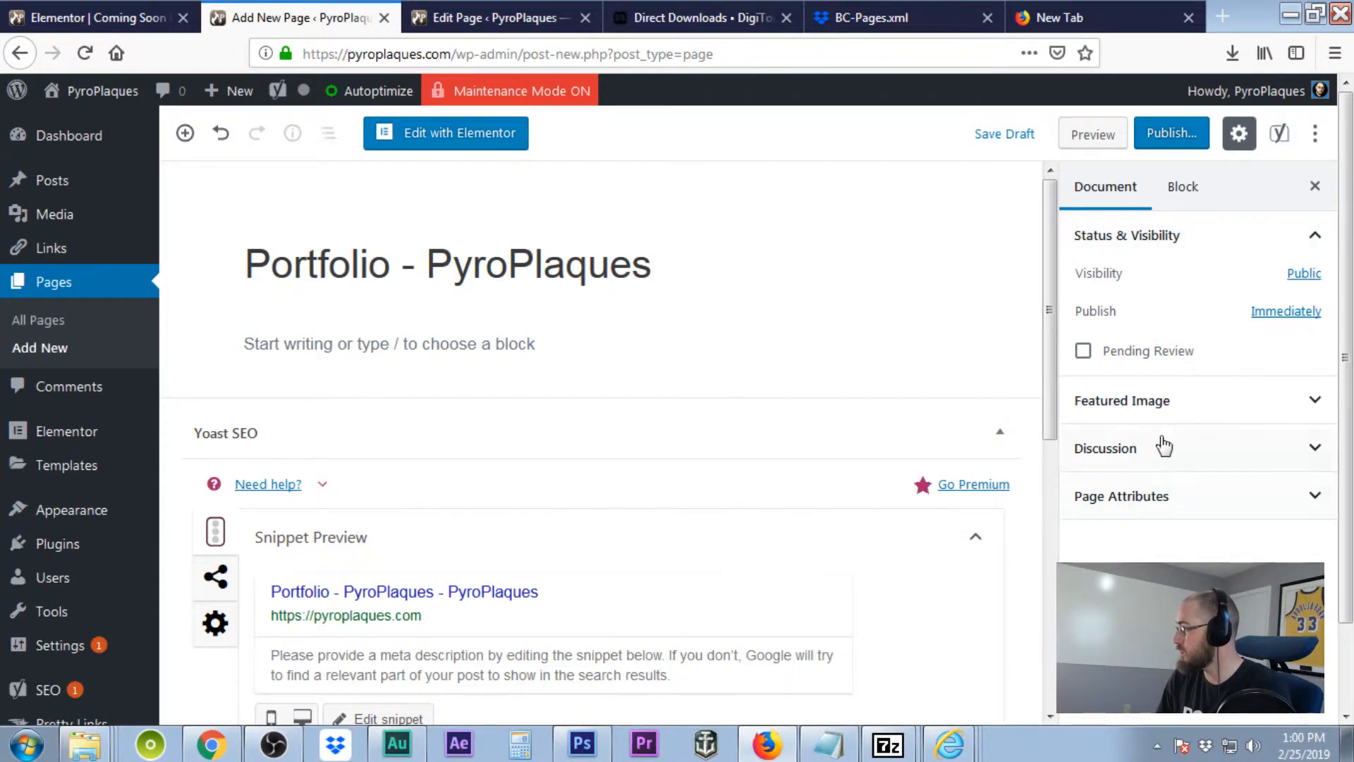
scroll(535, 550, down, 4)
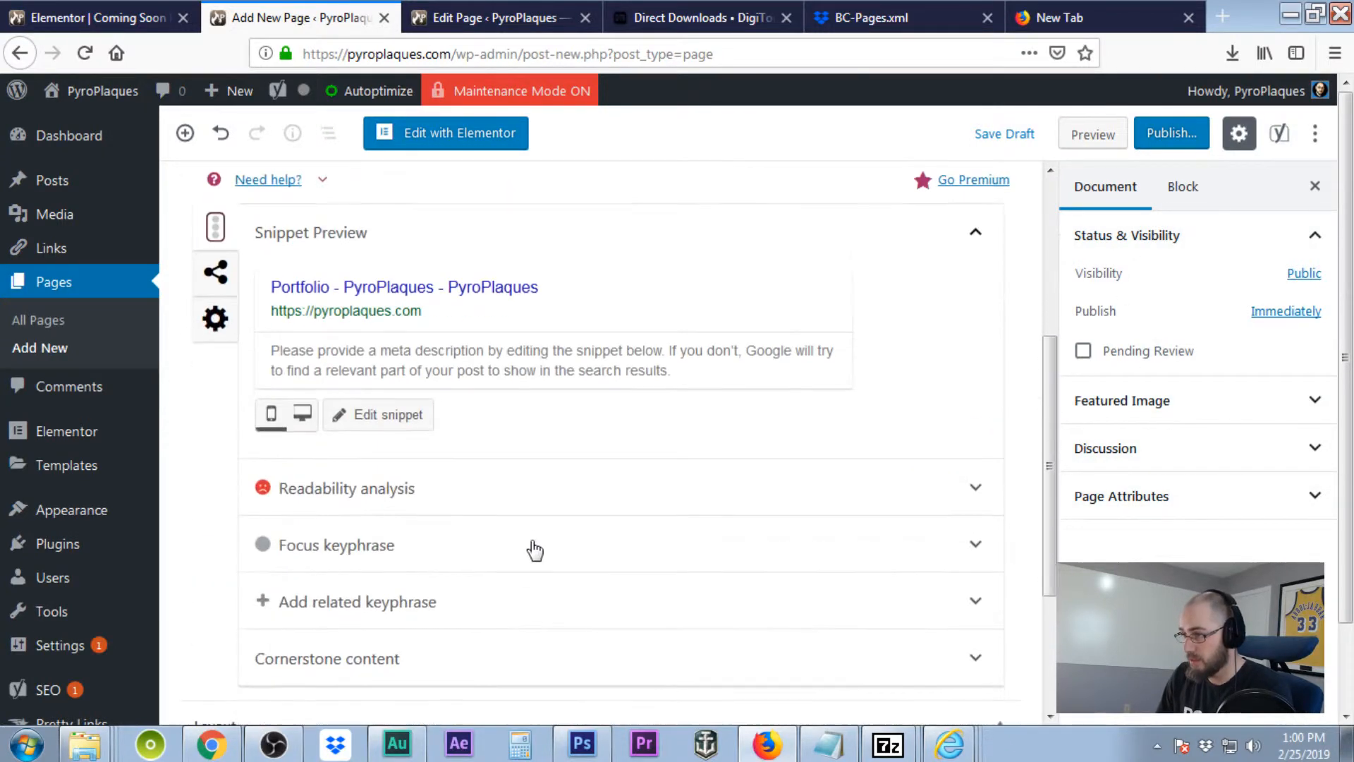
Set the Yoast SEO snippet slug to 'portfolio', previewing as pyroplaques.com › portfolio.
click(373, 314)
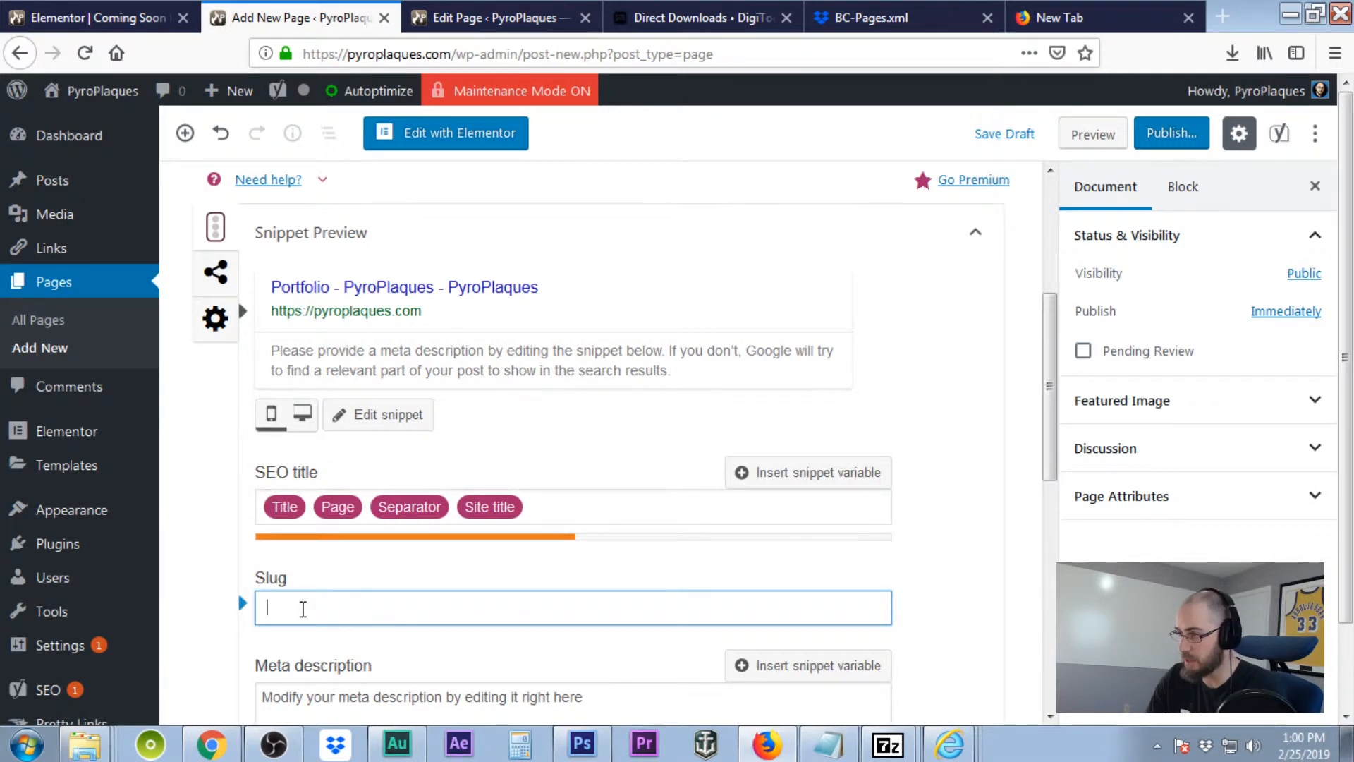
text(portfolio)
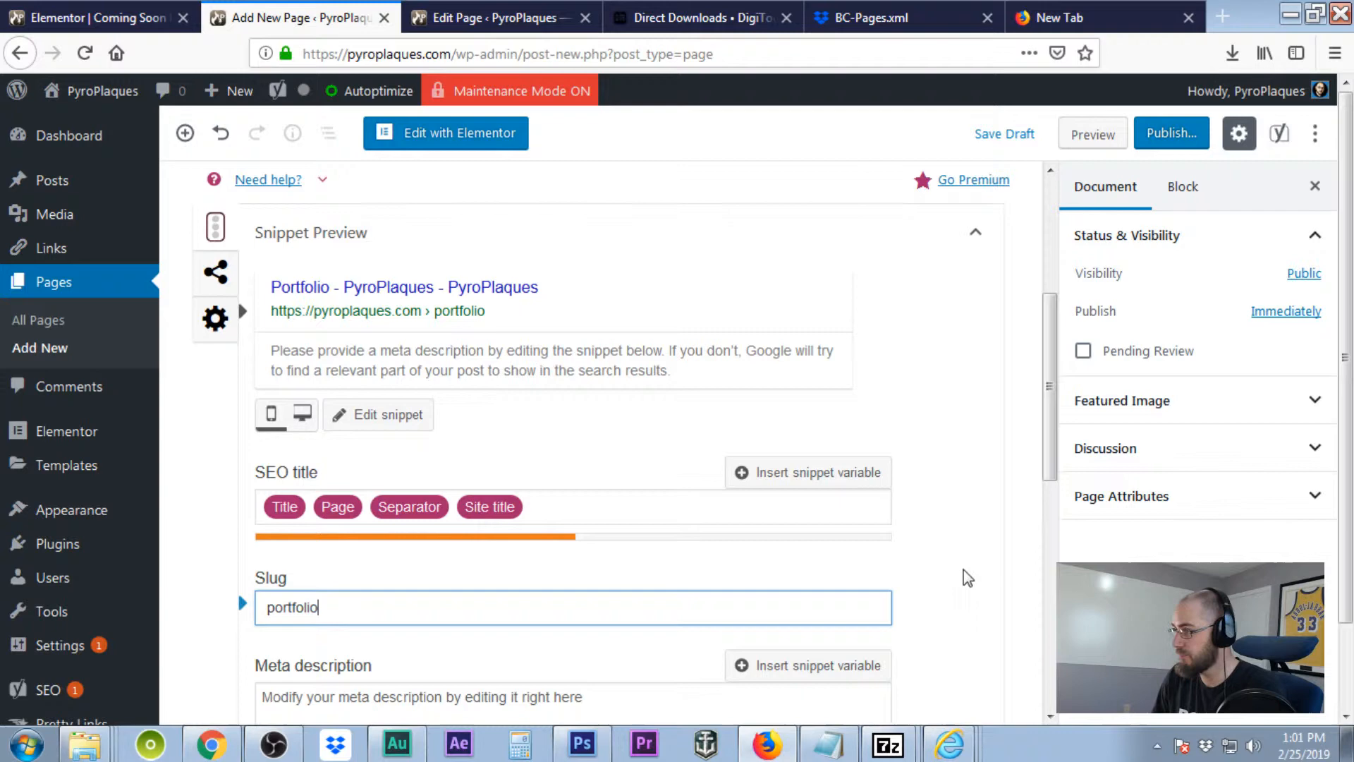
click(802, 541)
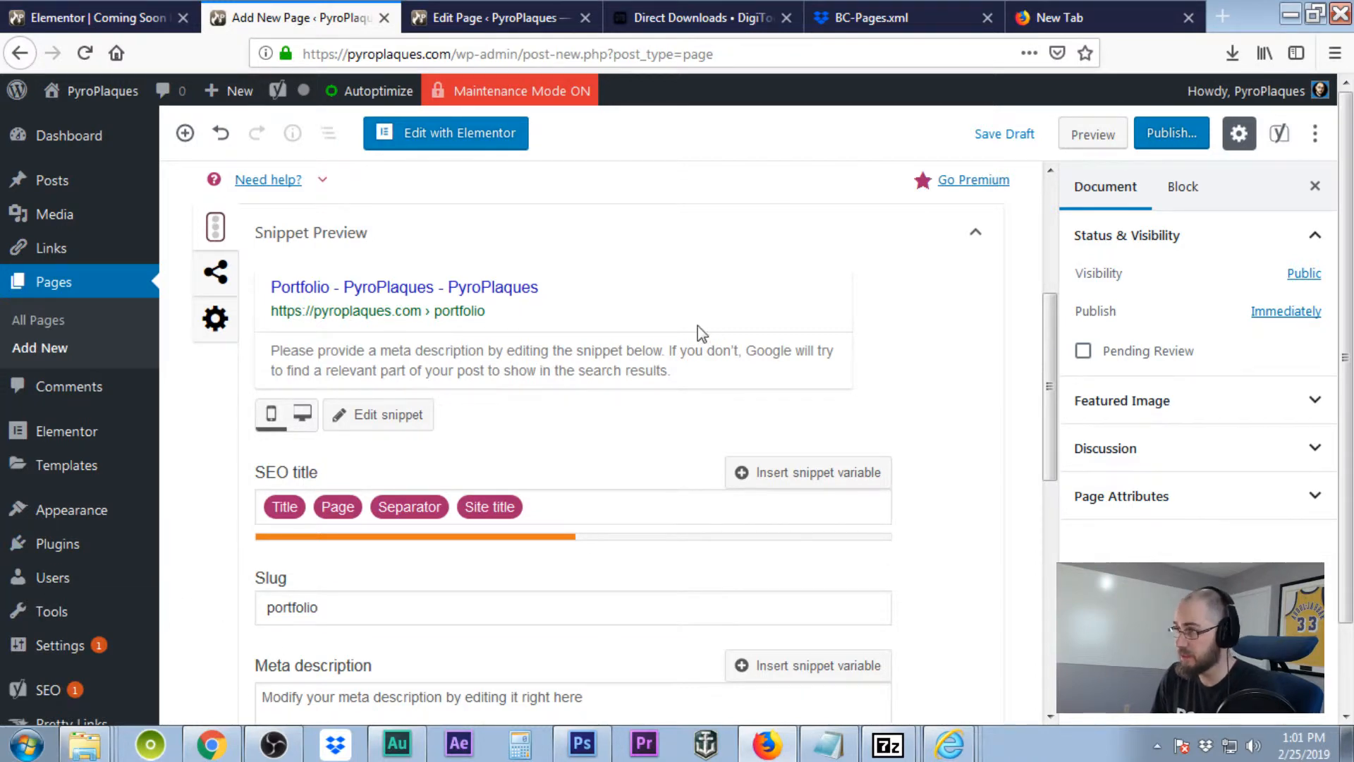
scroll(701, 333, up, 5)
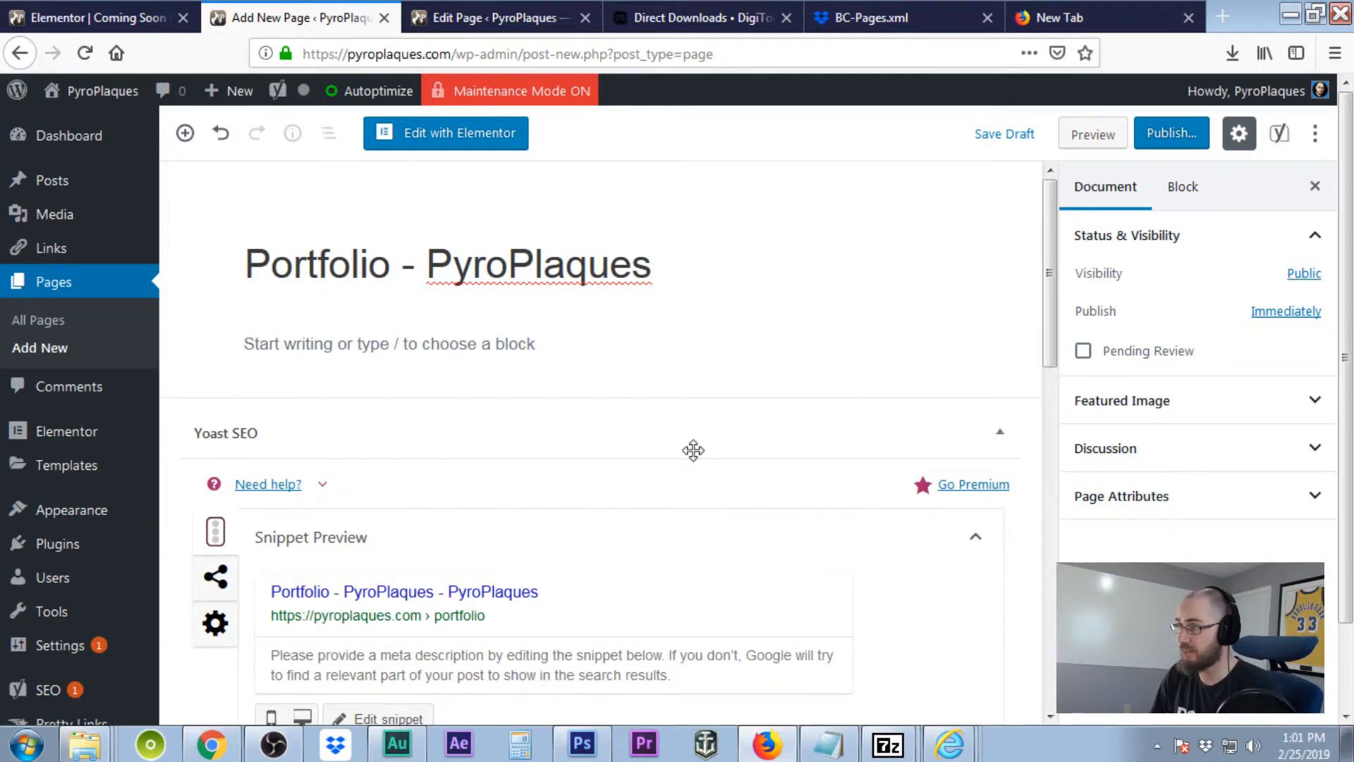
scroll(693, 451, down, 10)
scroll(693, 451, up, 10)
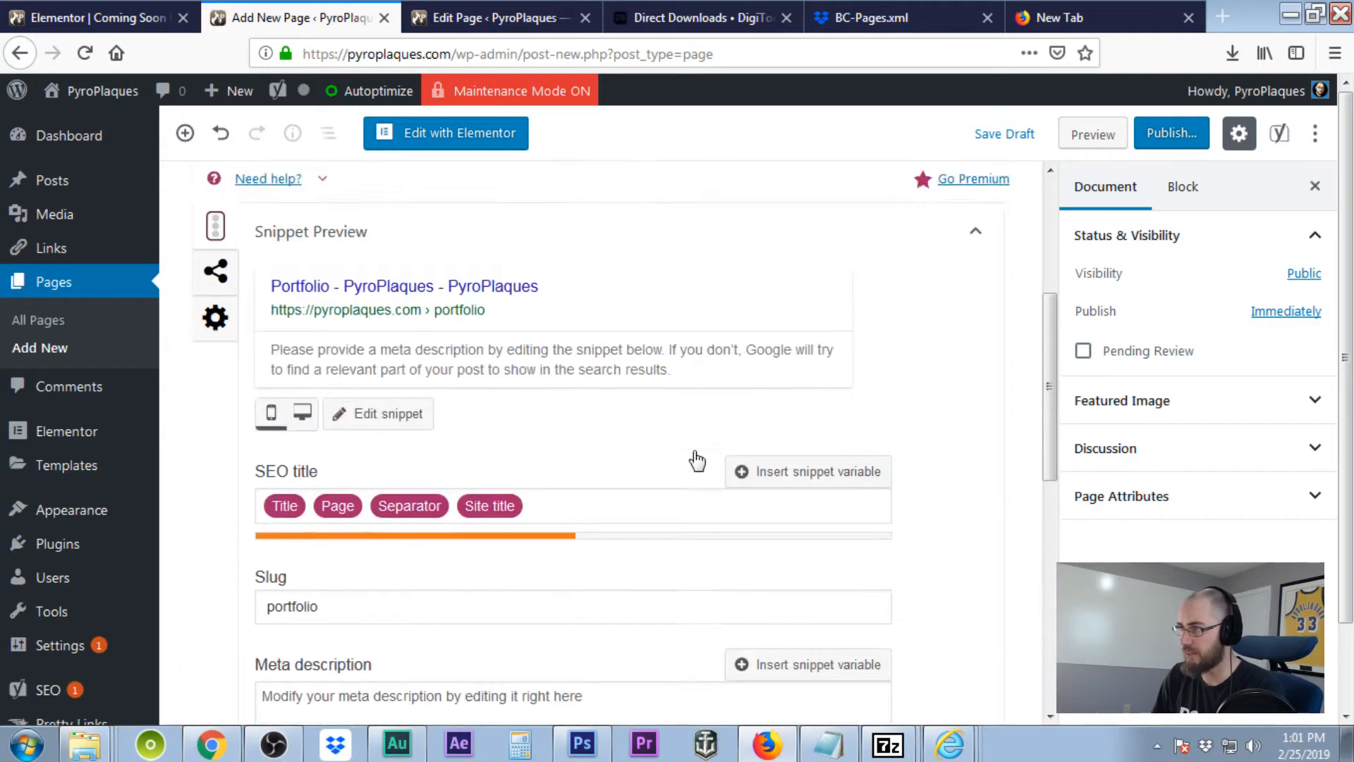
scroll(684, 477, down, 4)
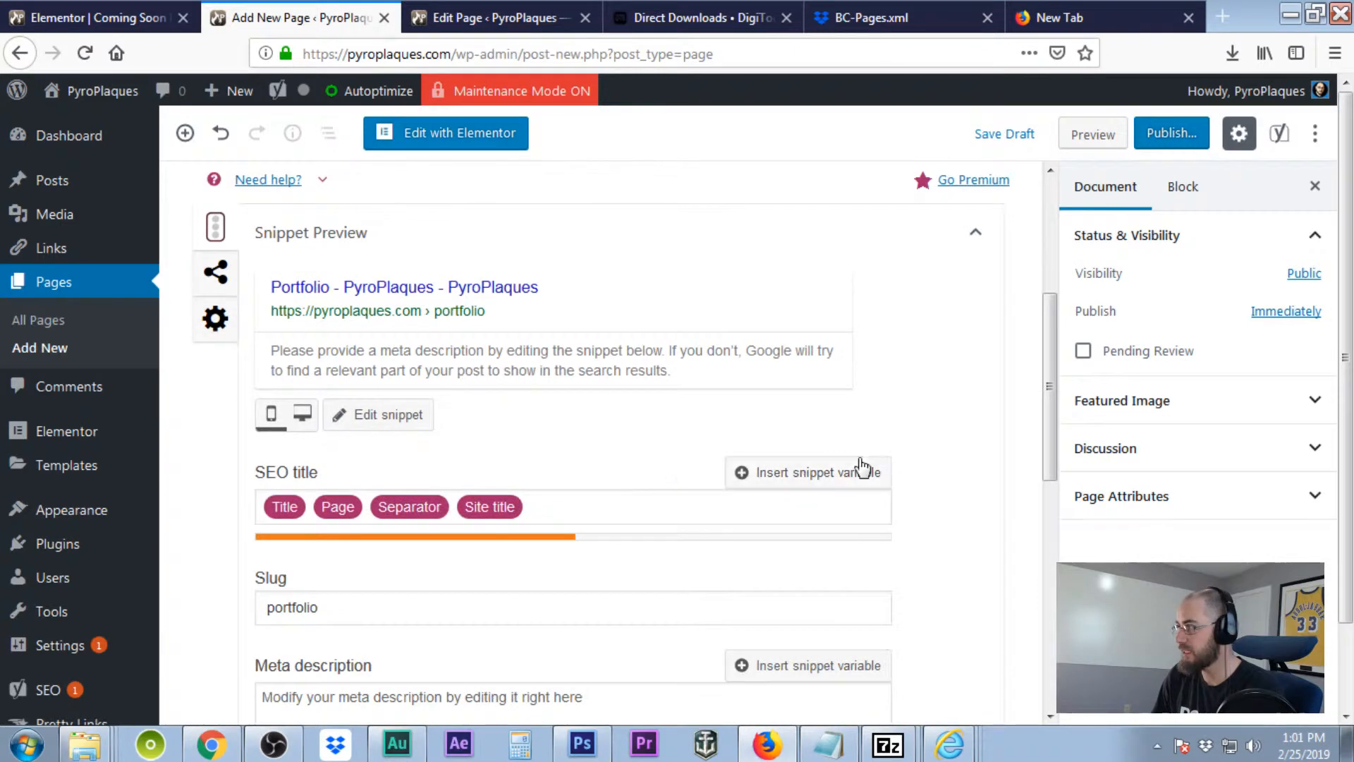
scroll(868, 465, up, 4)
Publish the page and select its live address, pyroplaques.com/portfolio/.
click(1167, 138)
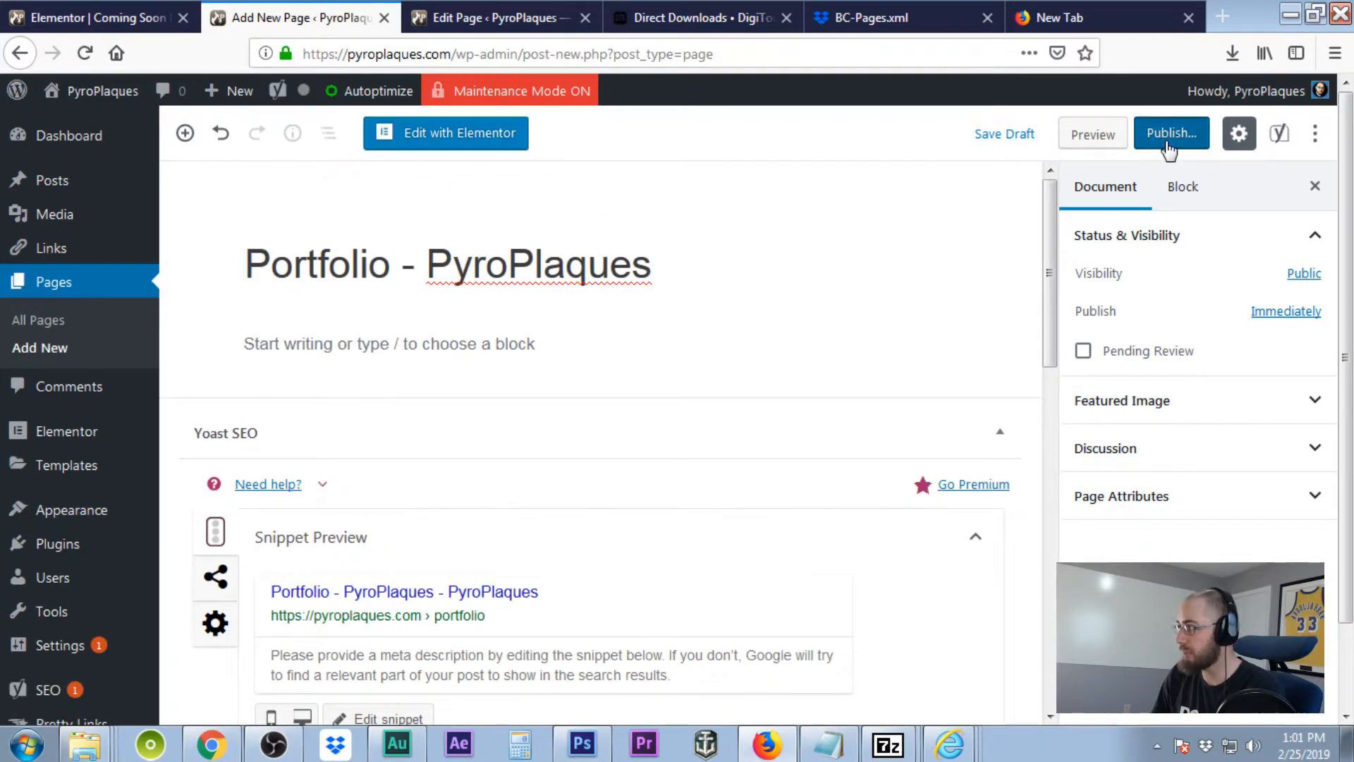
click(1194, 141)
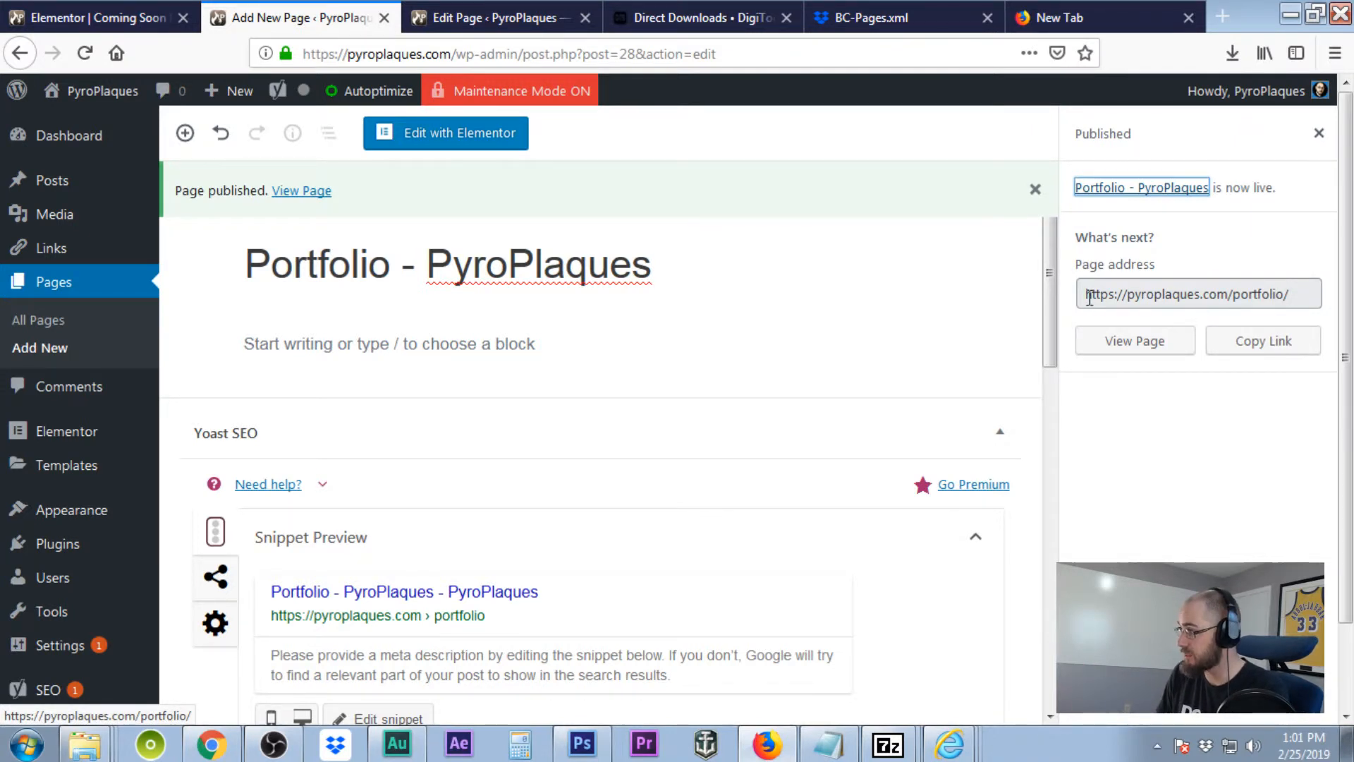
drag(1090, 297, 1295, 293)
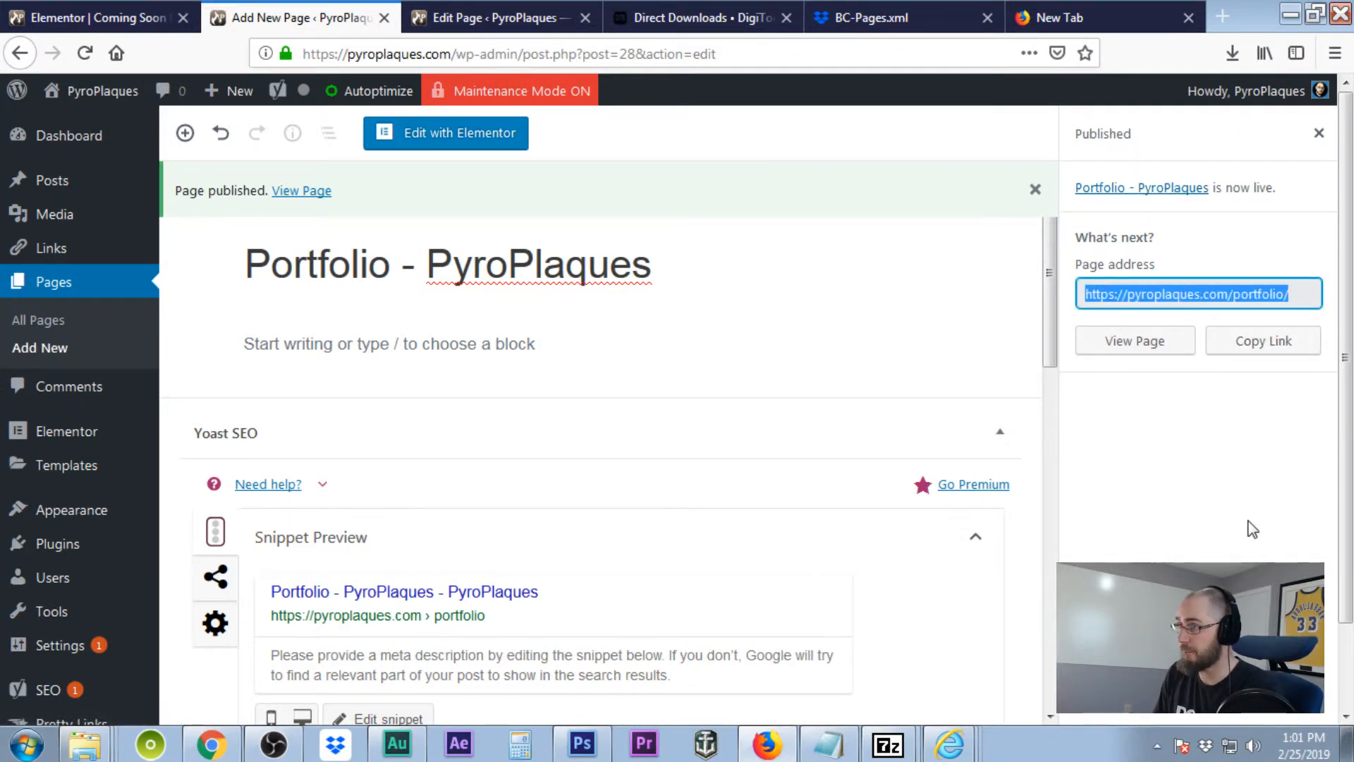